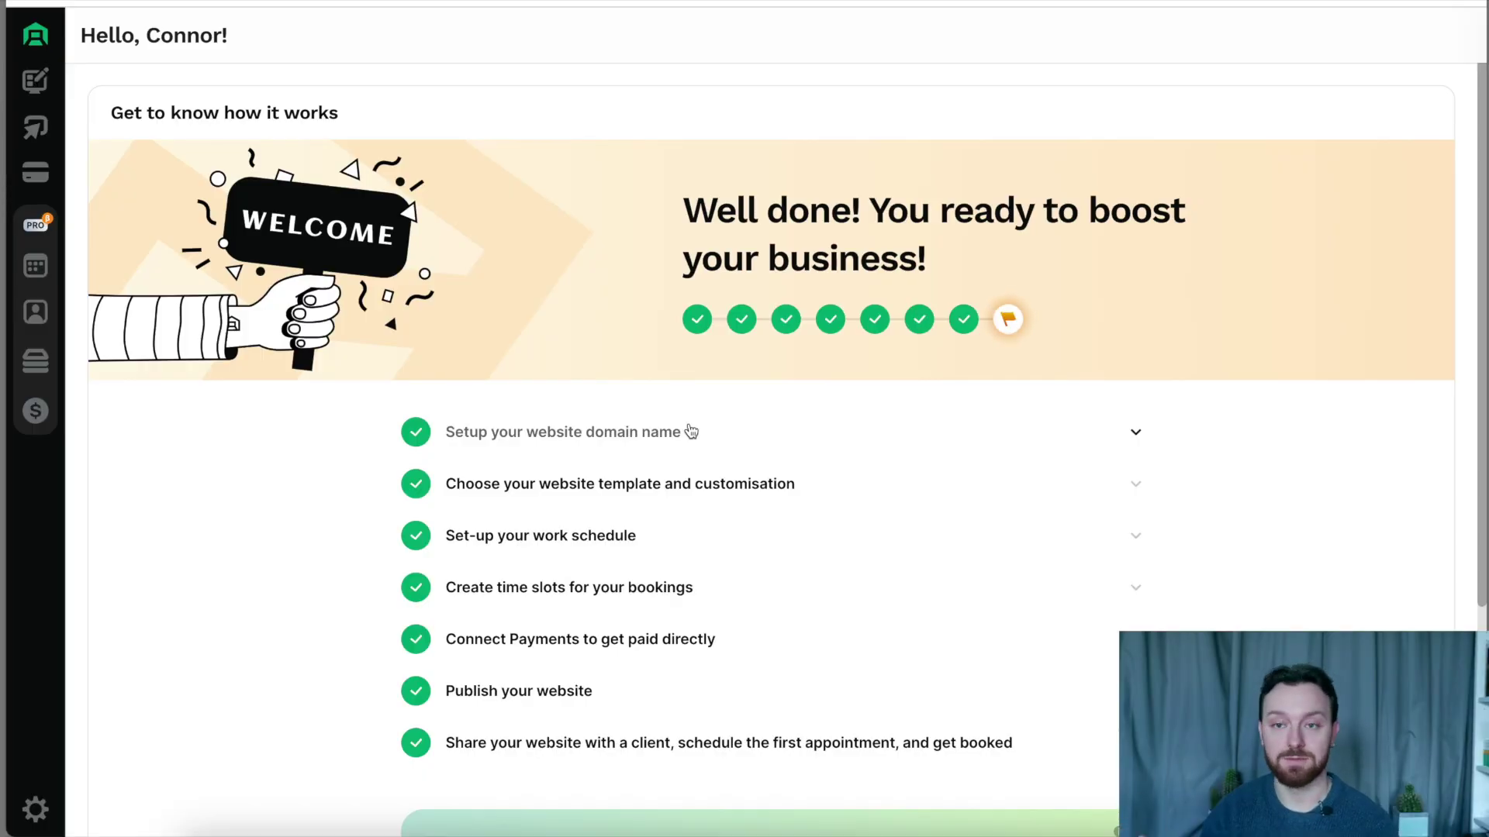
- Keep my.workee.net/connorworkee as the tutor website's public address
click(636, 434)
click(645, 625)
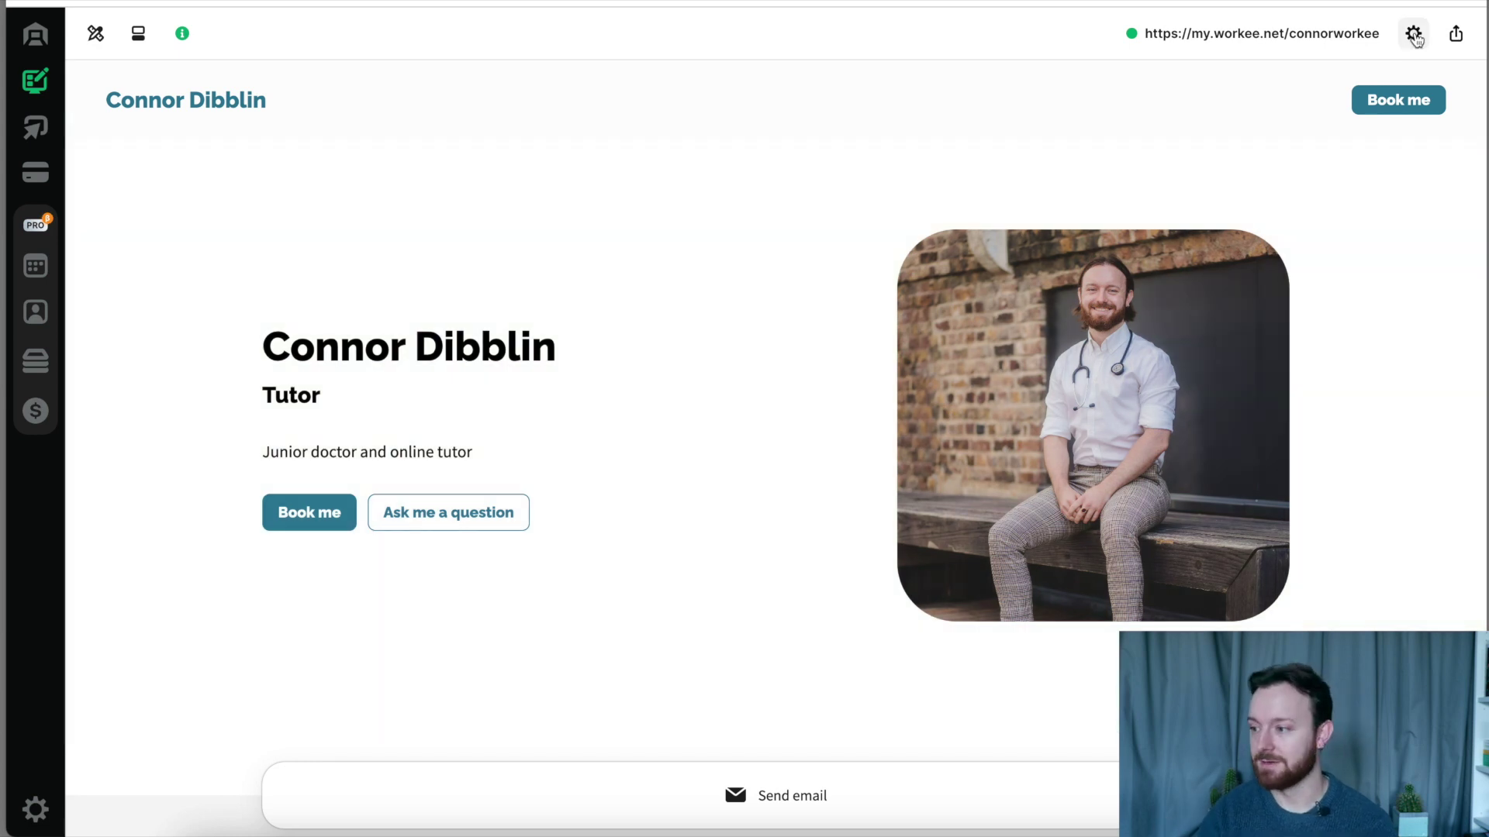
click(1413, 34)
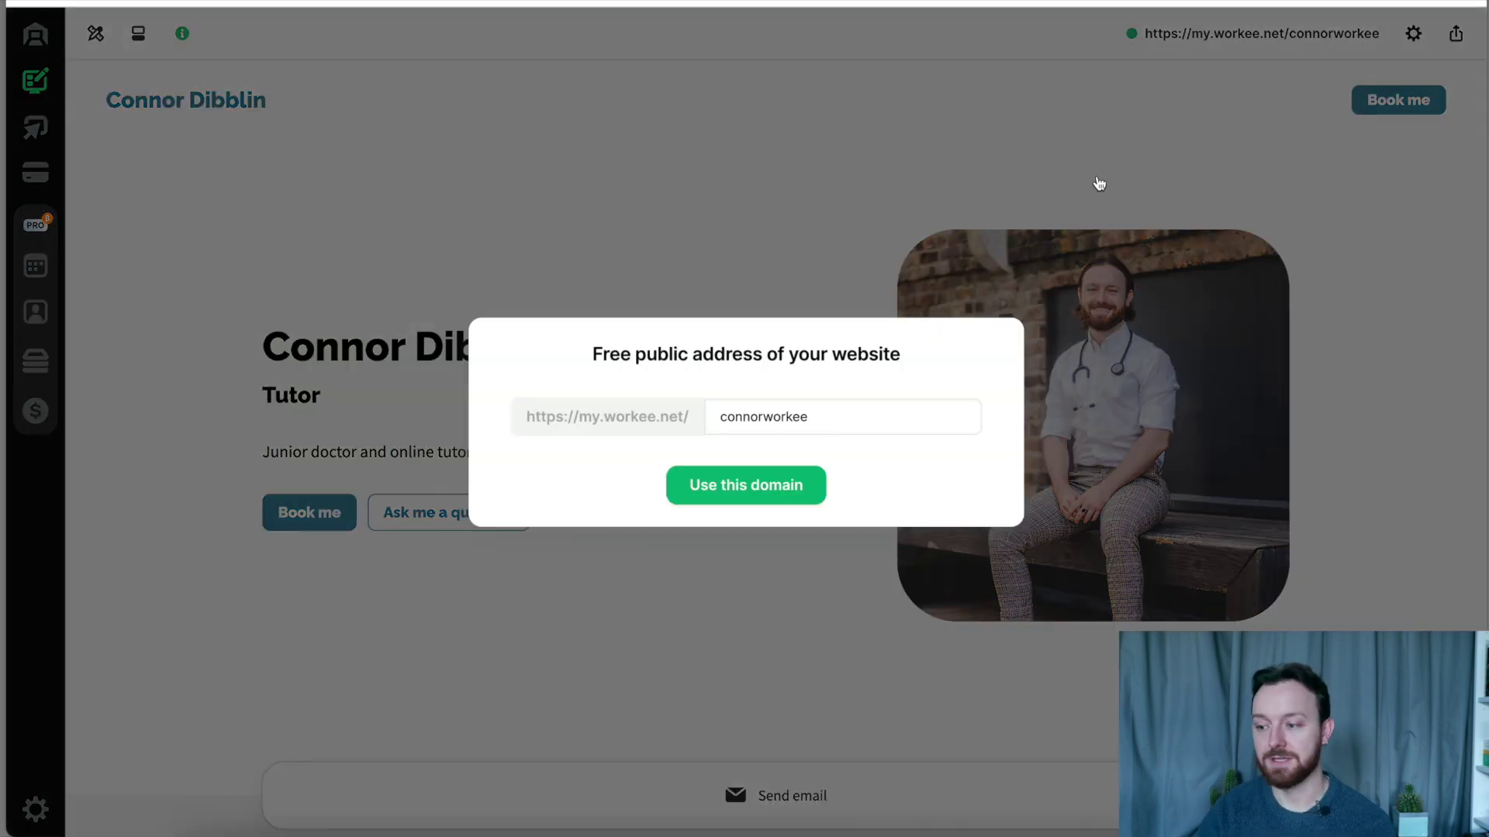
click(759, 407)
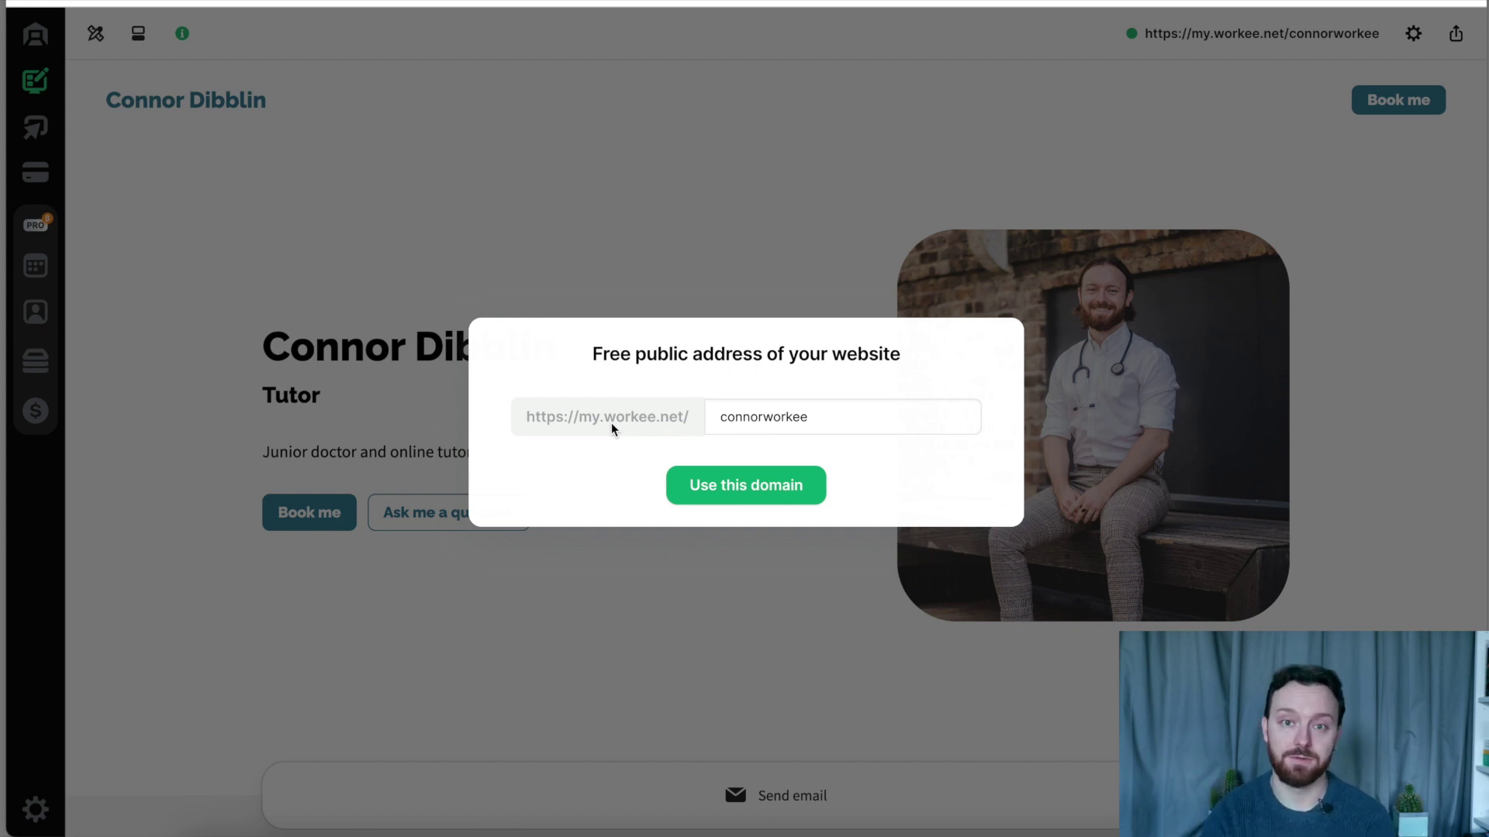
click(720, 494)
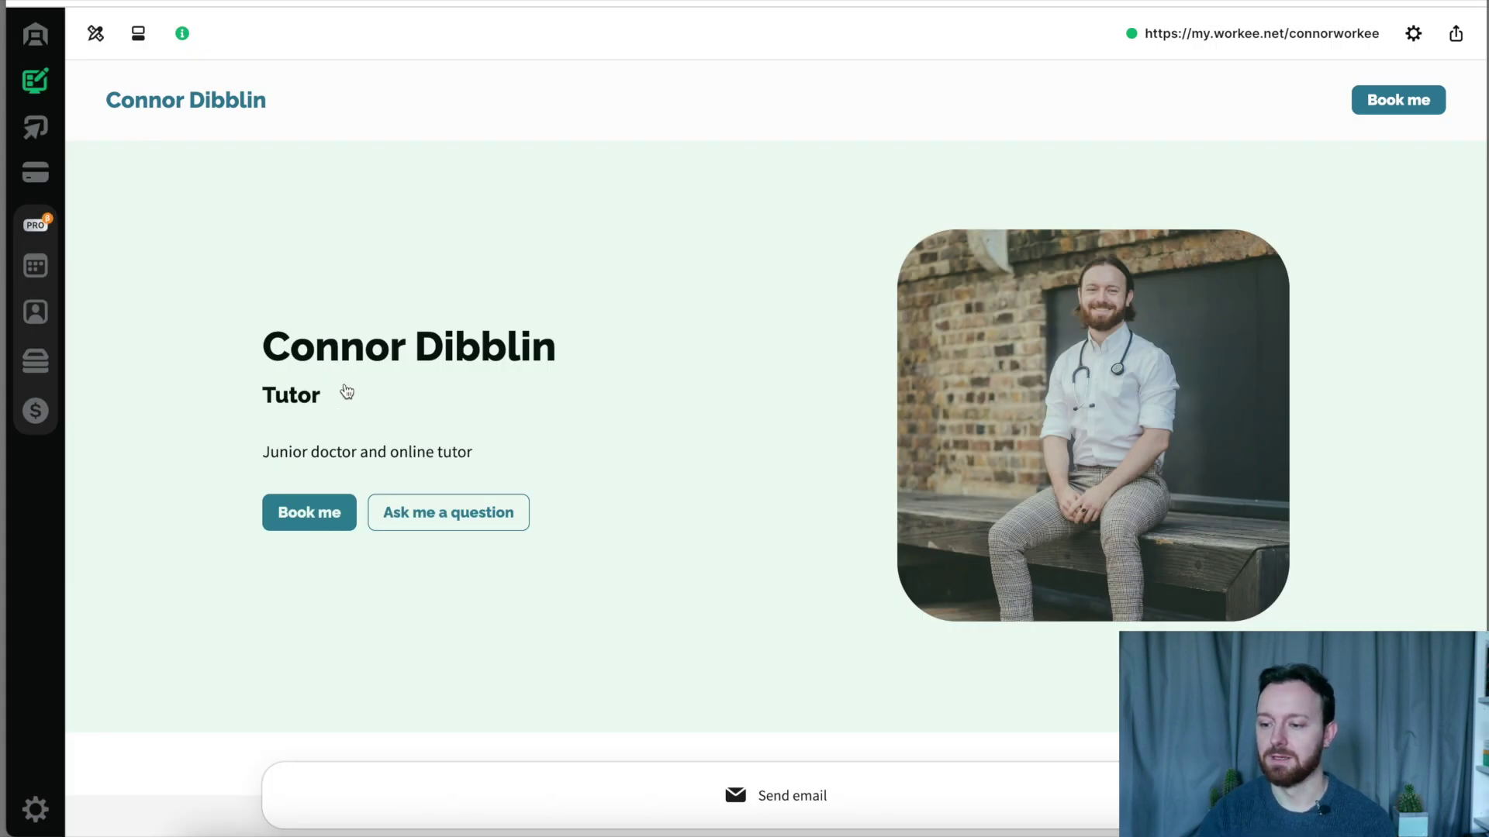
scroll(549, 230, down, 5)
scroll(548, 229, up, 3)
scroll(549, 229, up, 2)
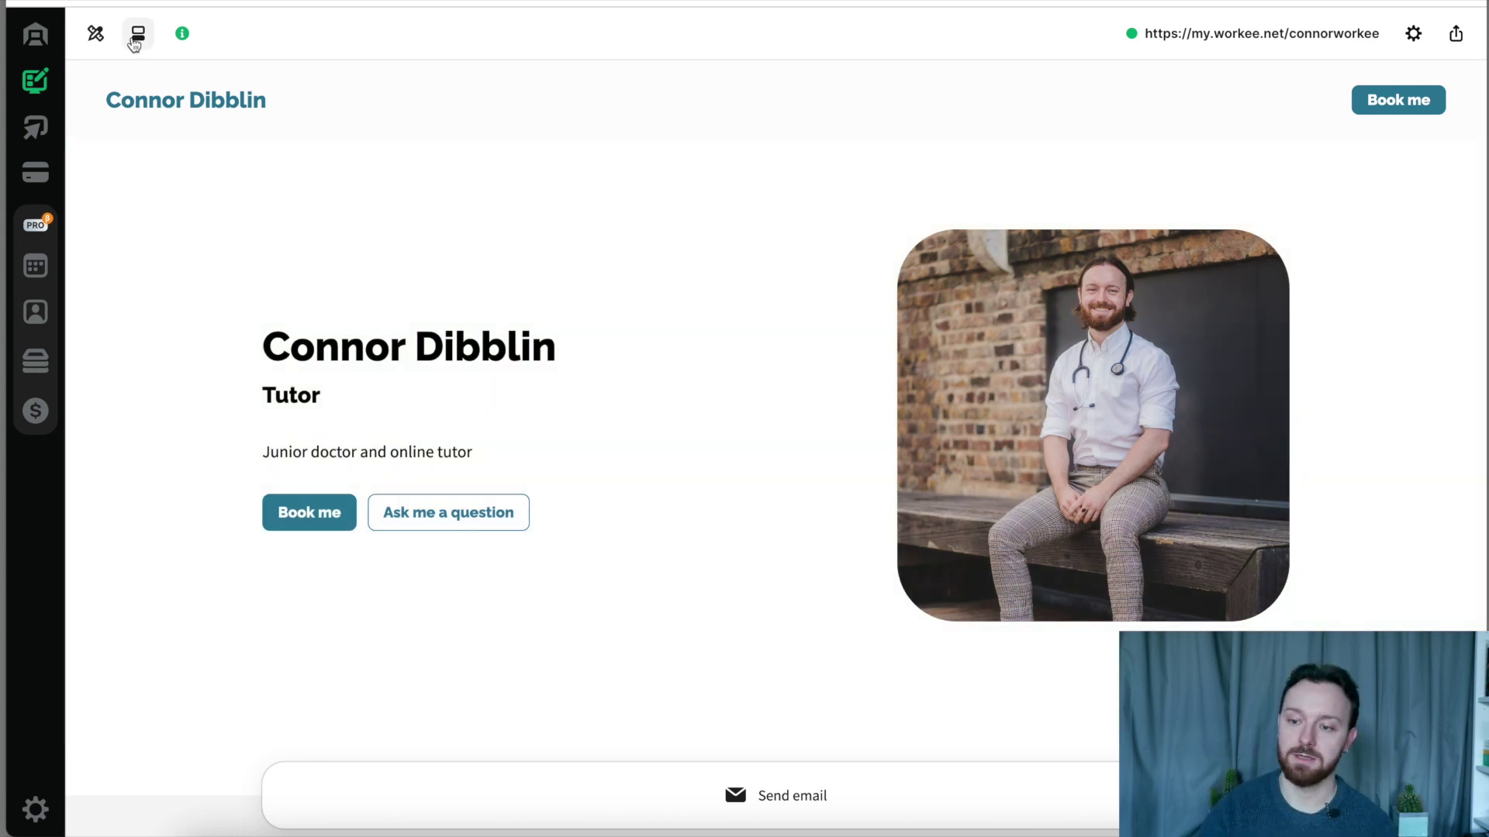
- Open the site's style settings and view the Basic template's details
click(96, 33)
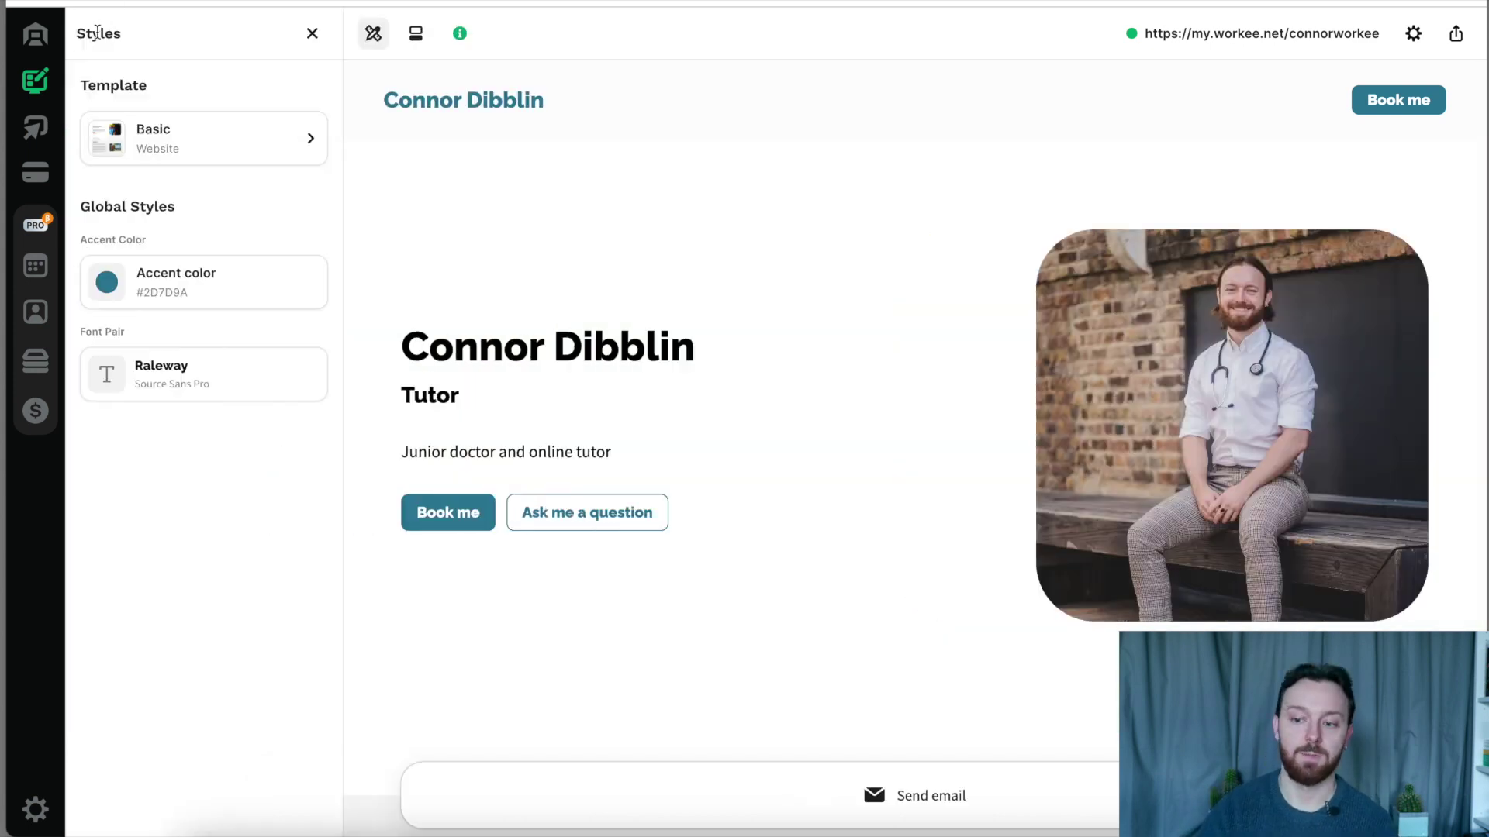
click(292, 134)
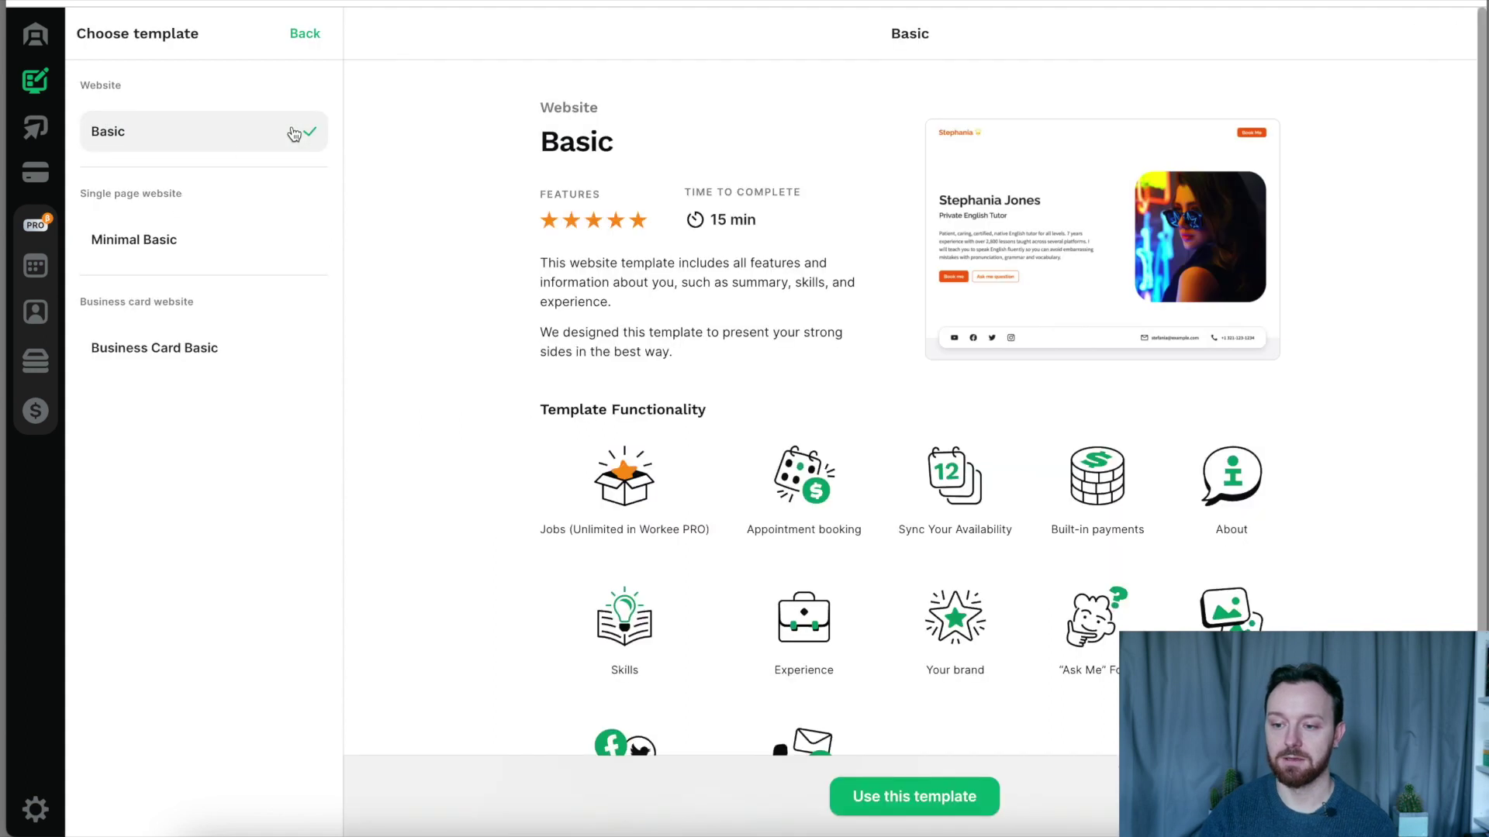
click(294, 39)
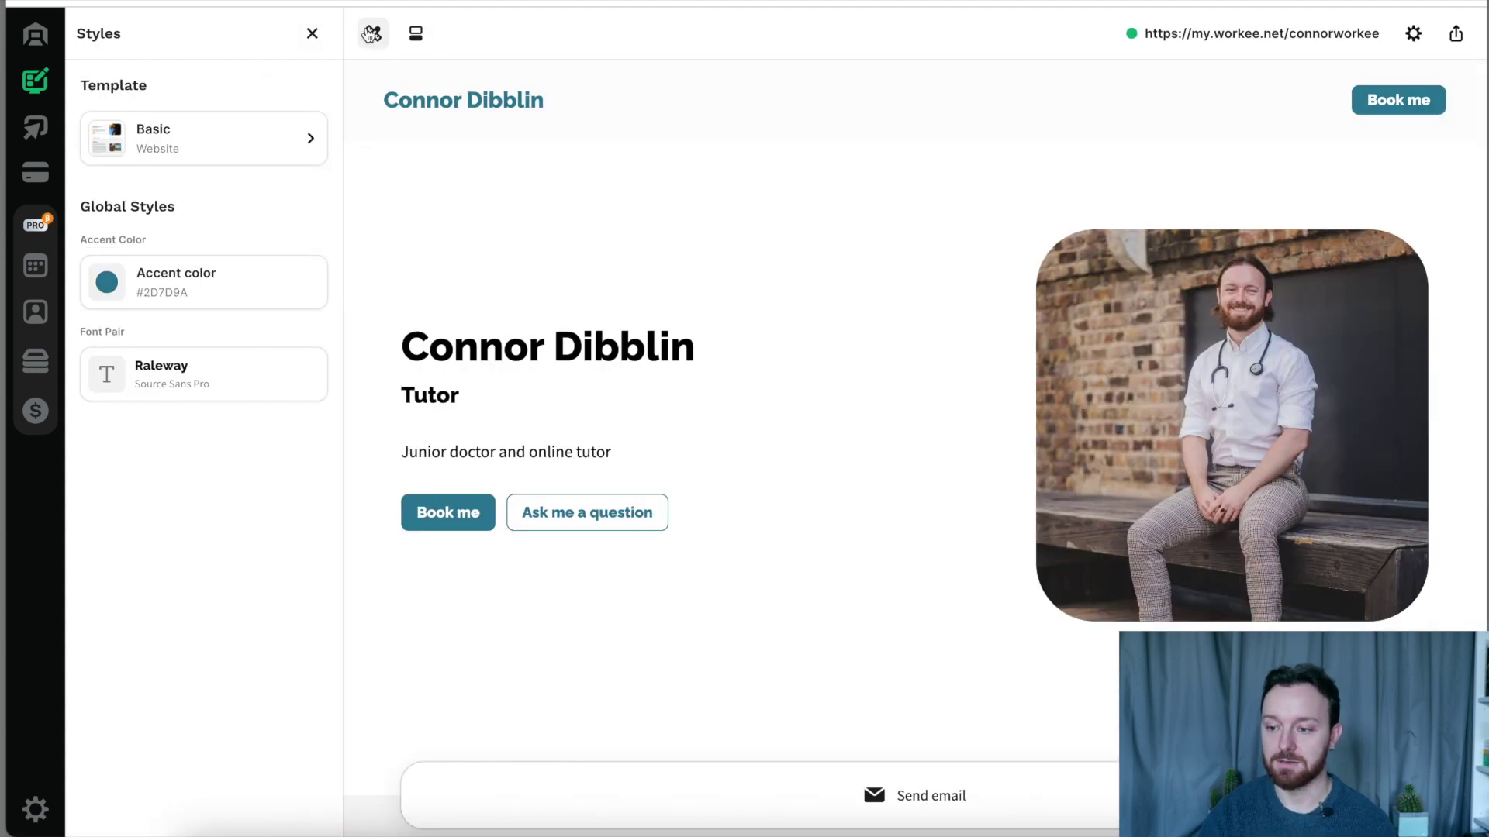
- Preview the Minimal Basic and Business Card Basic templates, then return to Basic
click(183, 147)
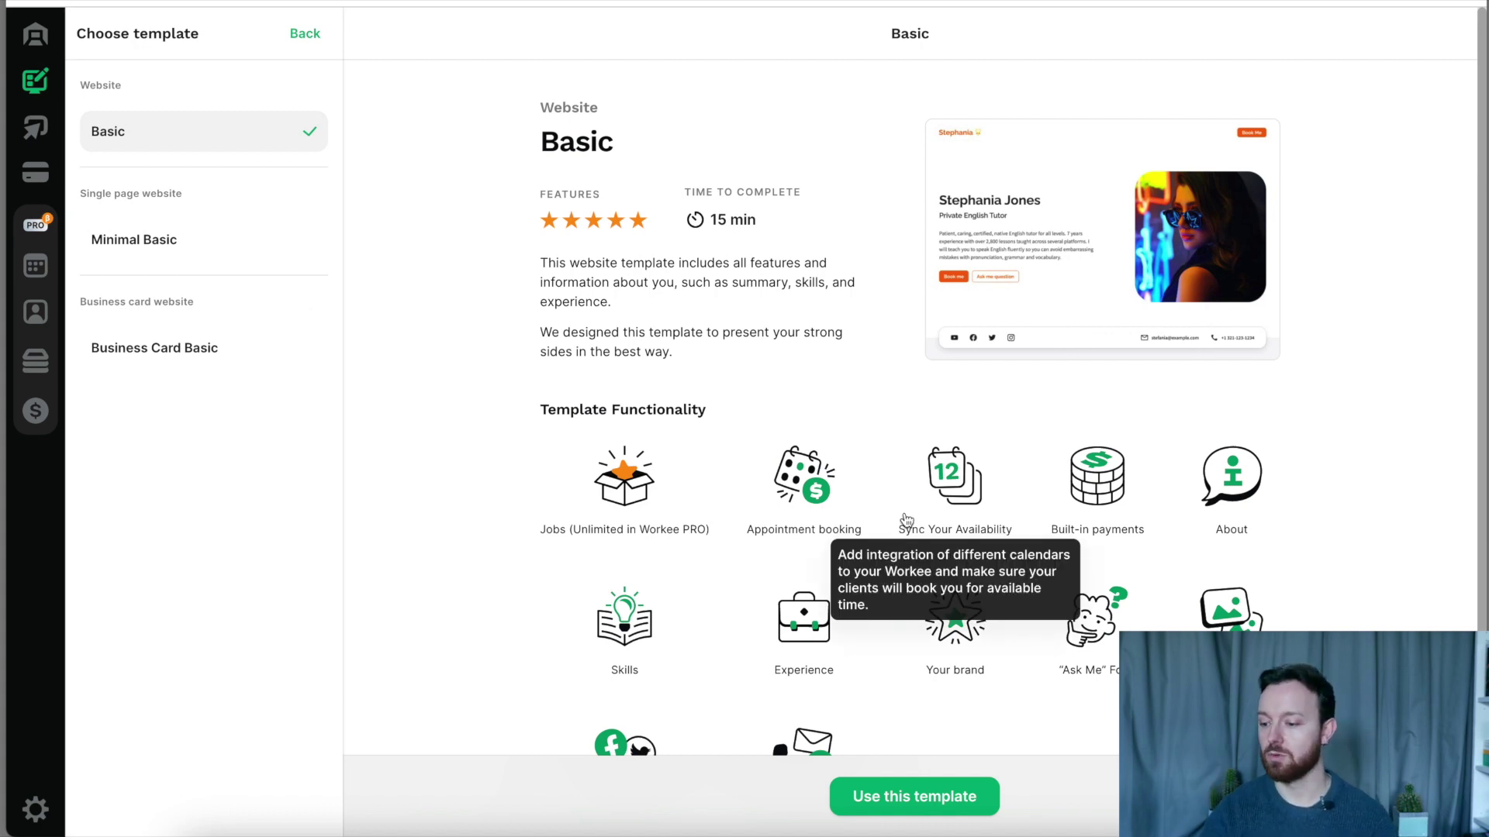
scroll(891, 620, down, 2)
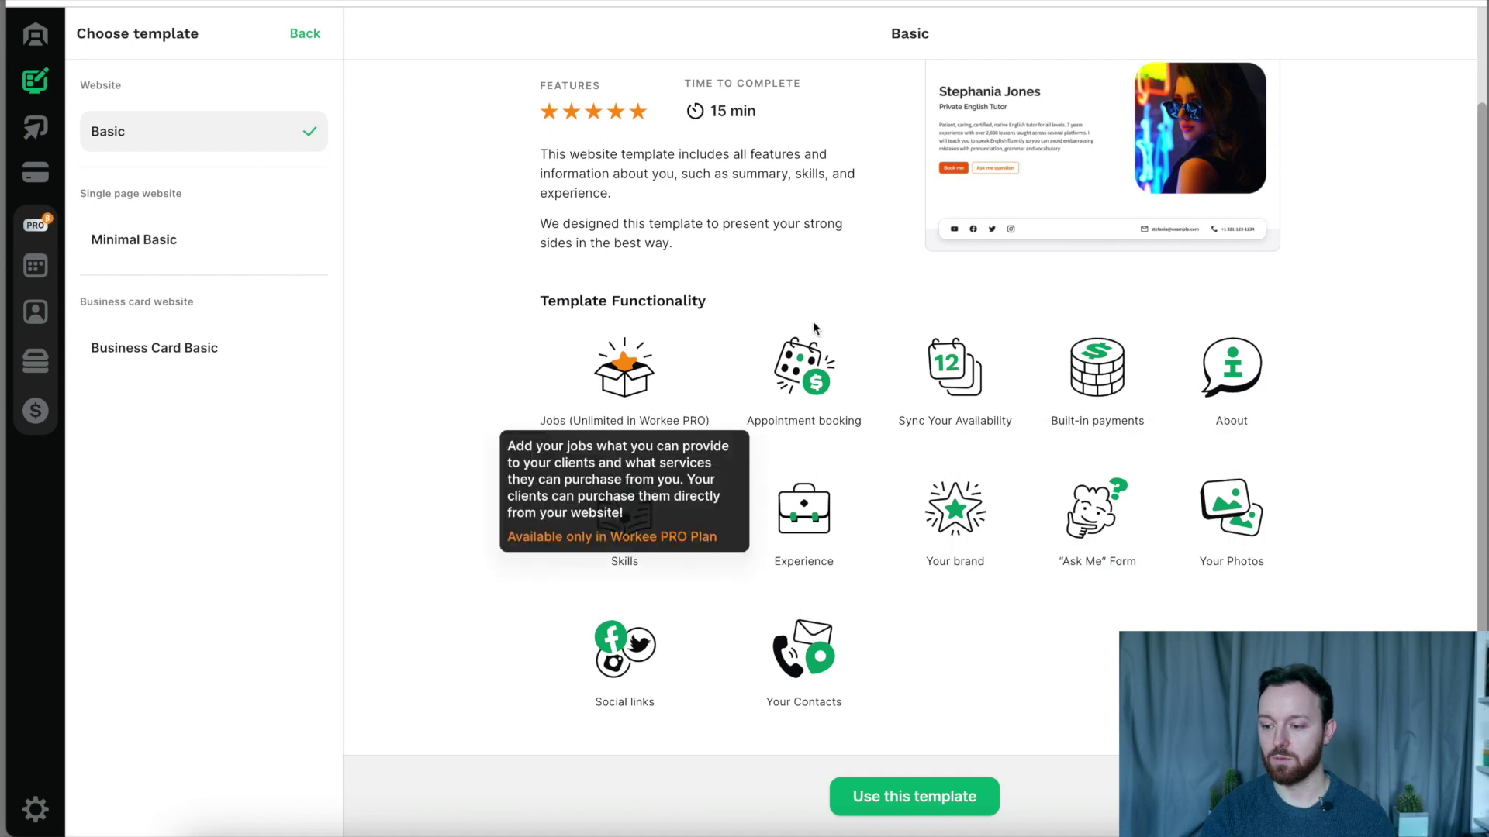
scroll(1101, 671, up, 1)
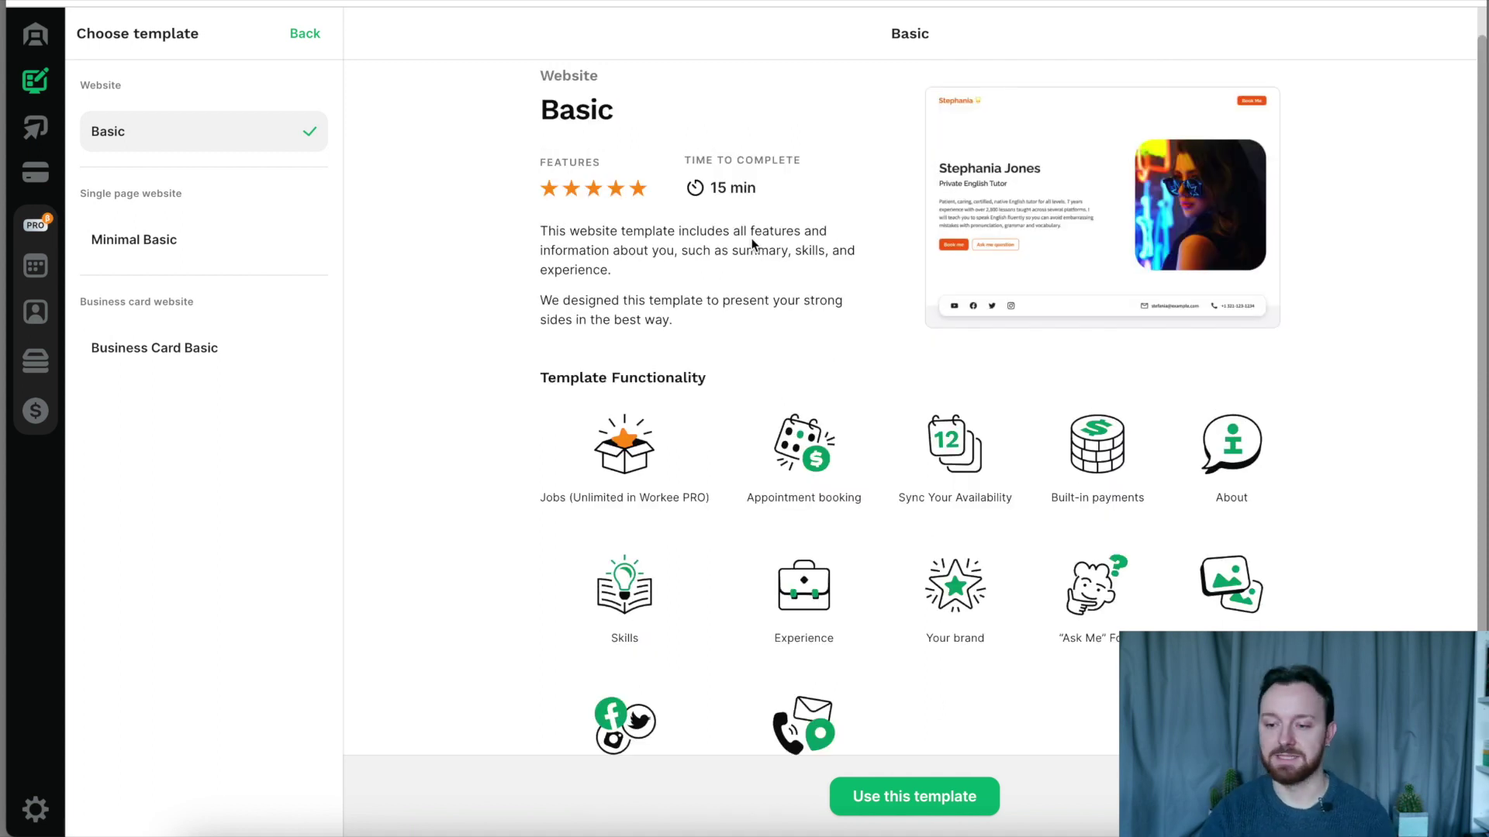
click(120, 240)
scroll(516, 355, down, 1)
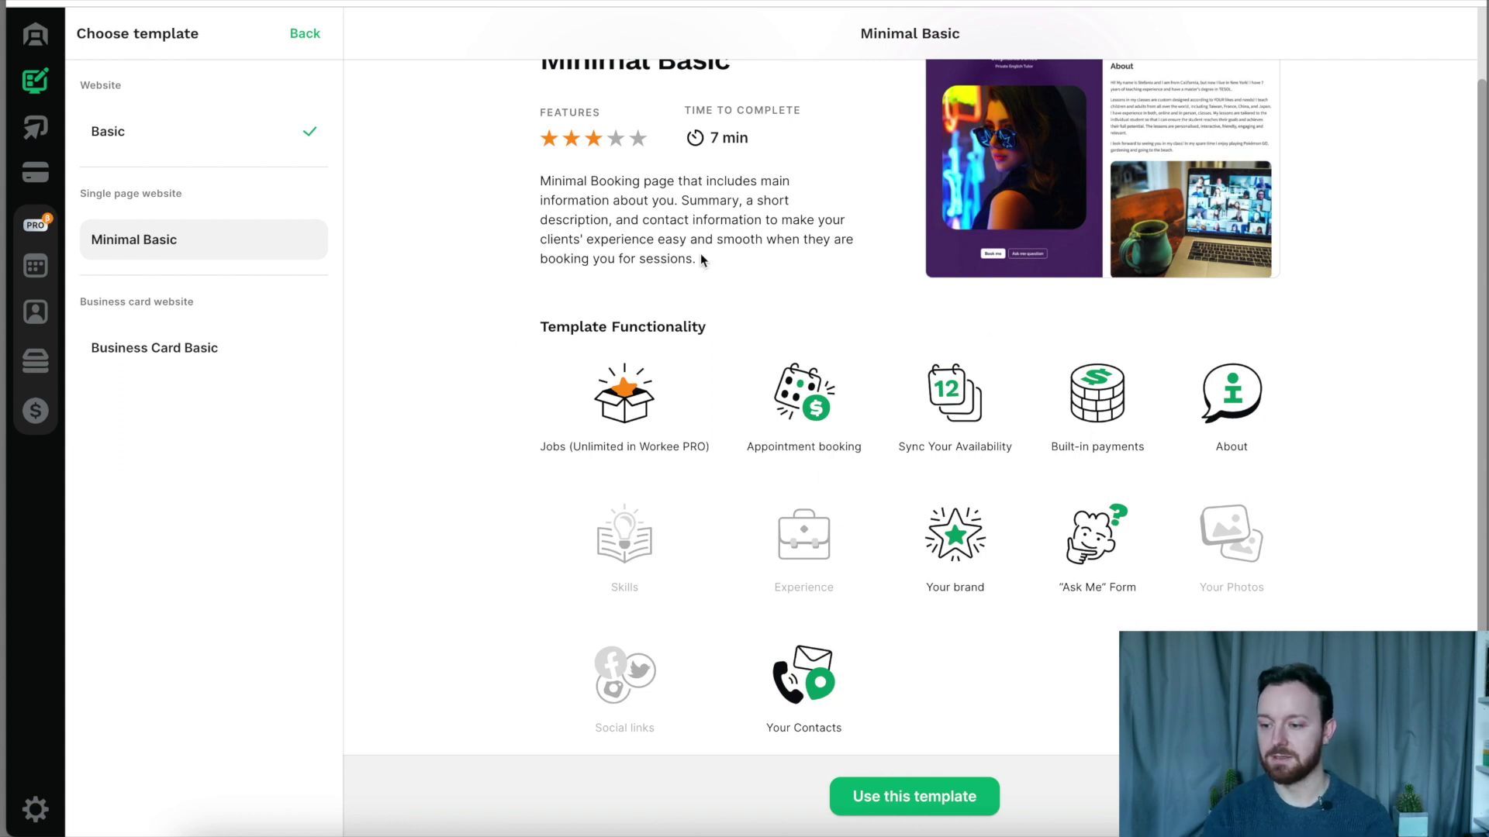
click(217, 345)
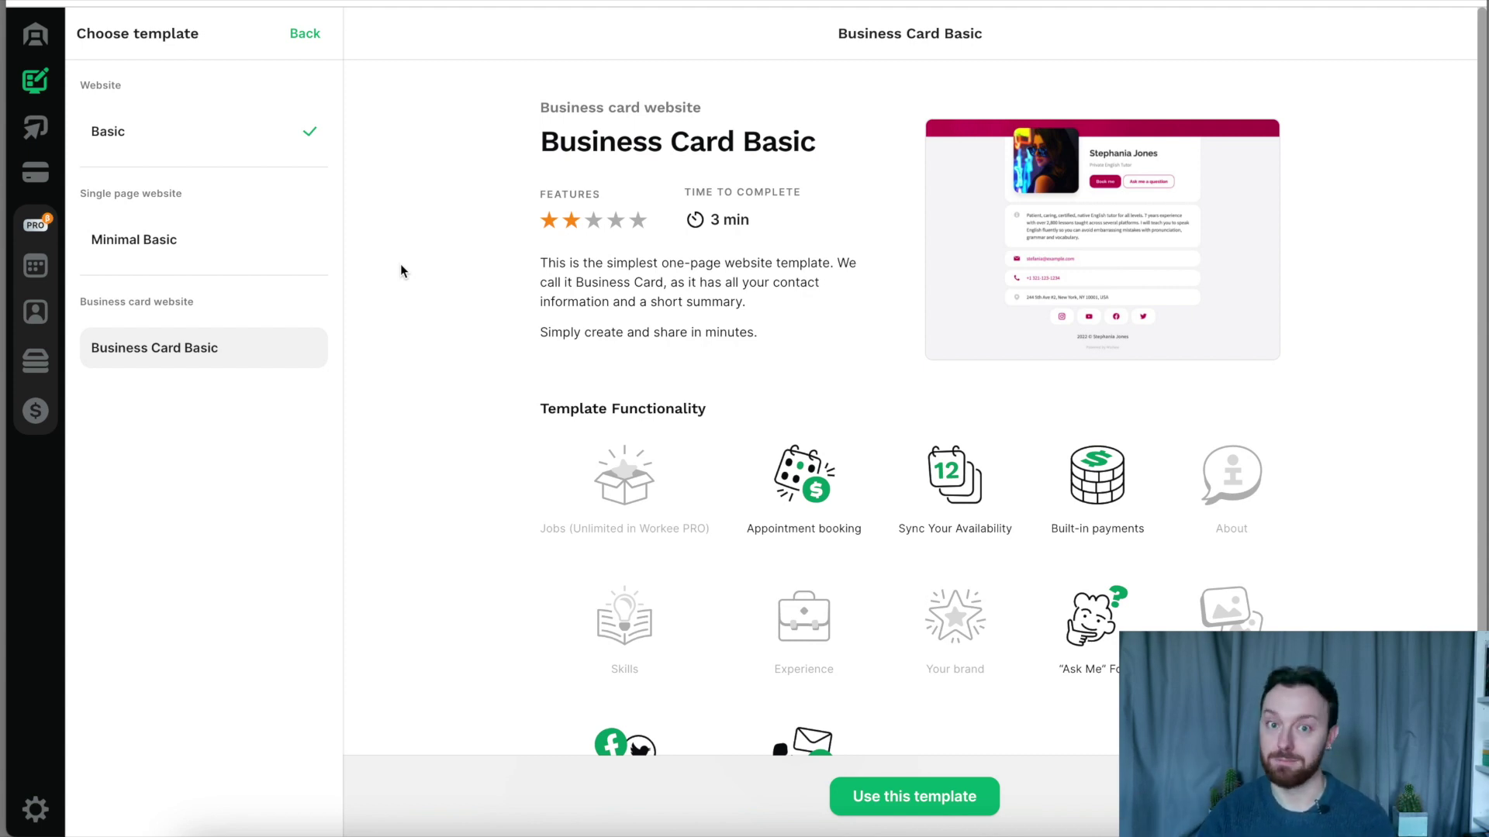
click(211, 148)
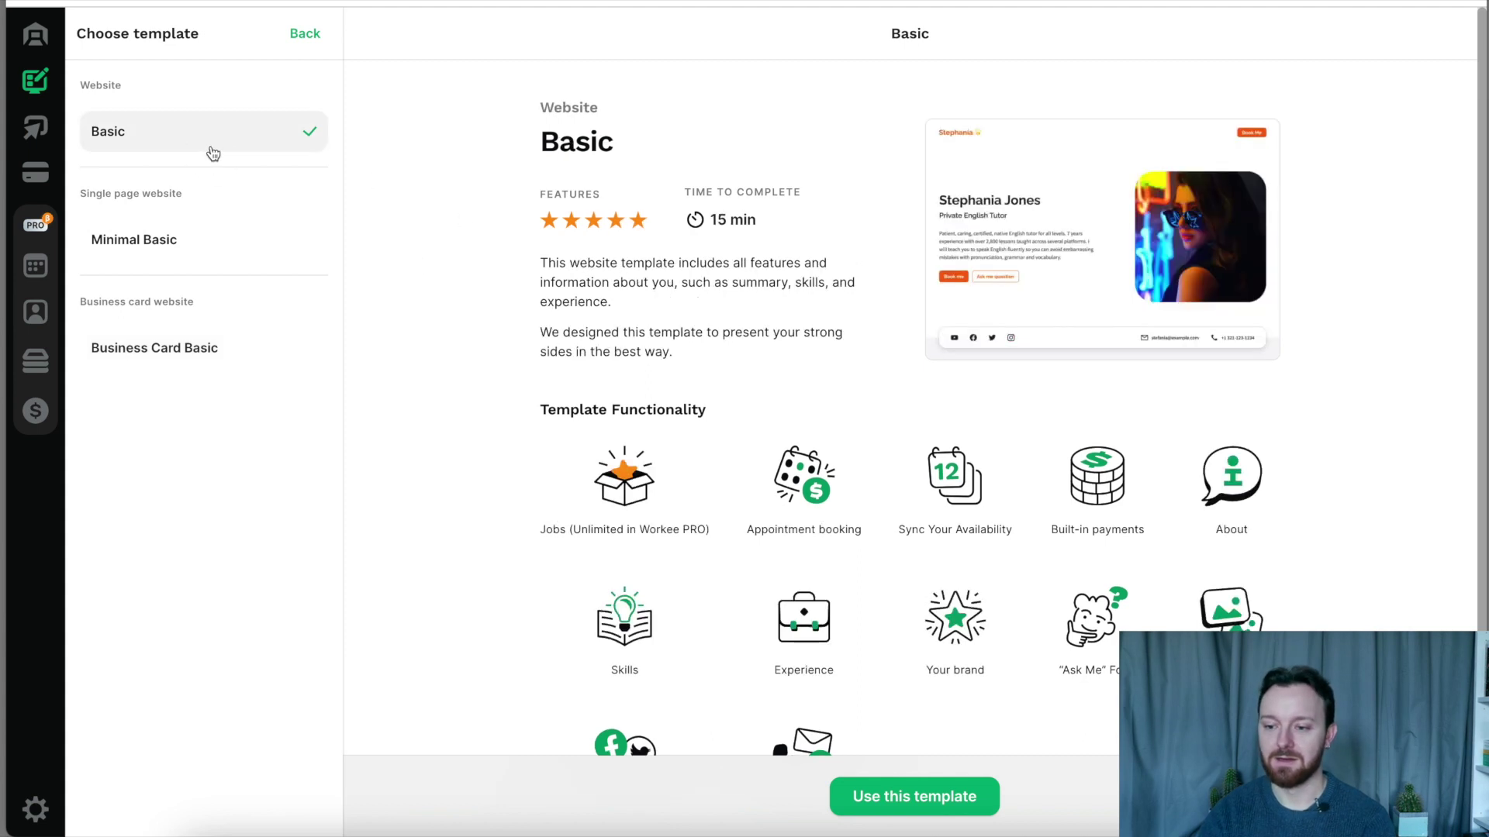
scroll(661, 502, down, 2)
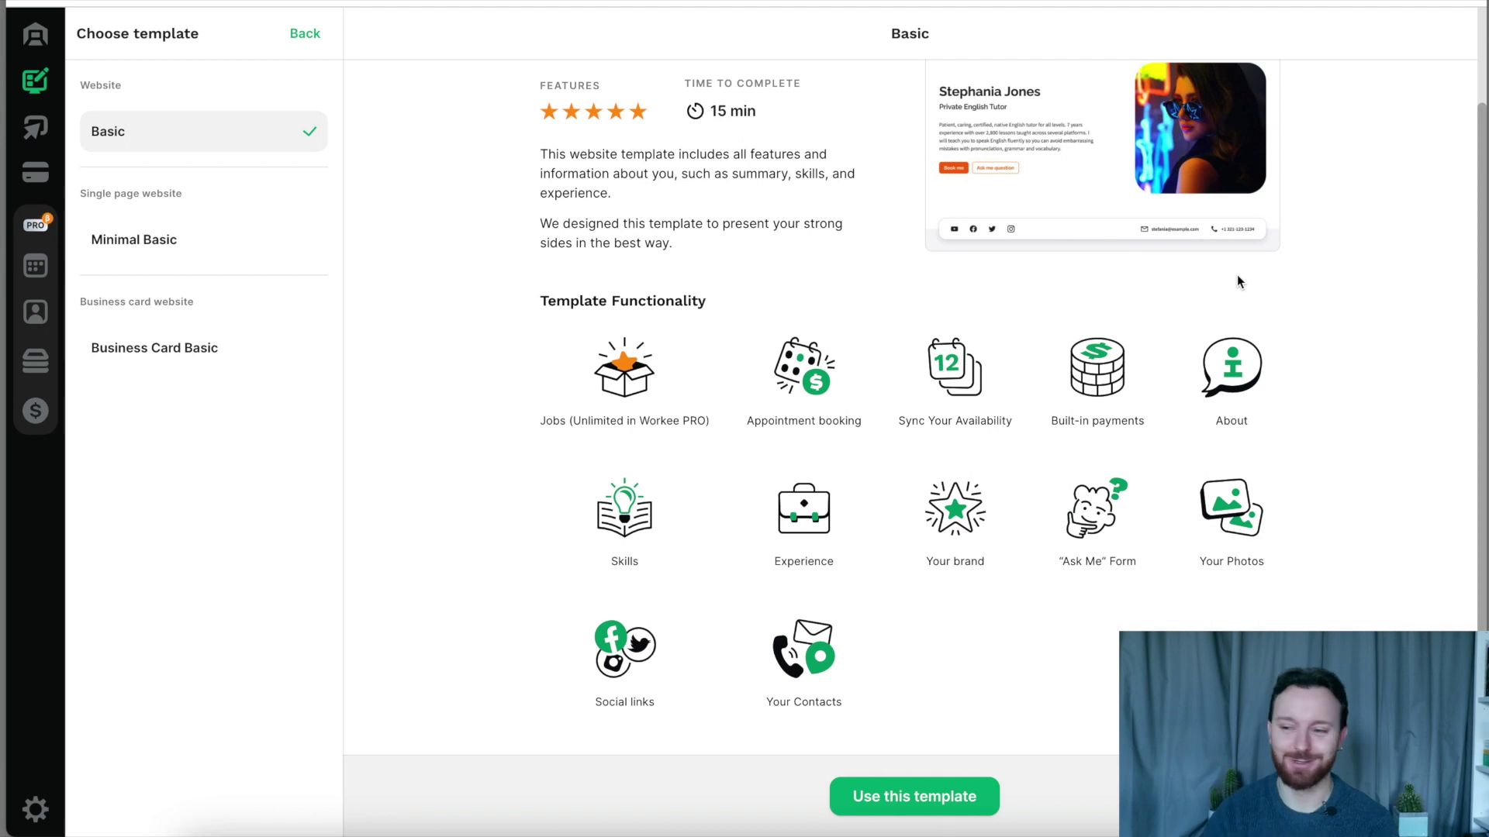
click(176, 292)
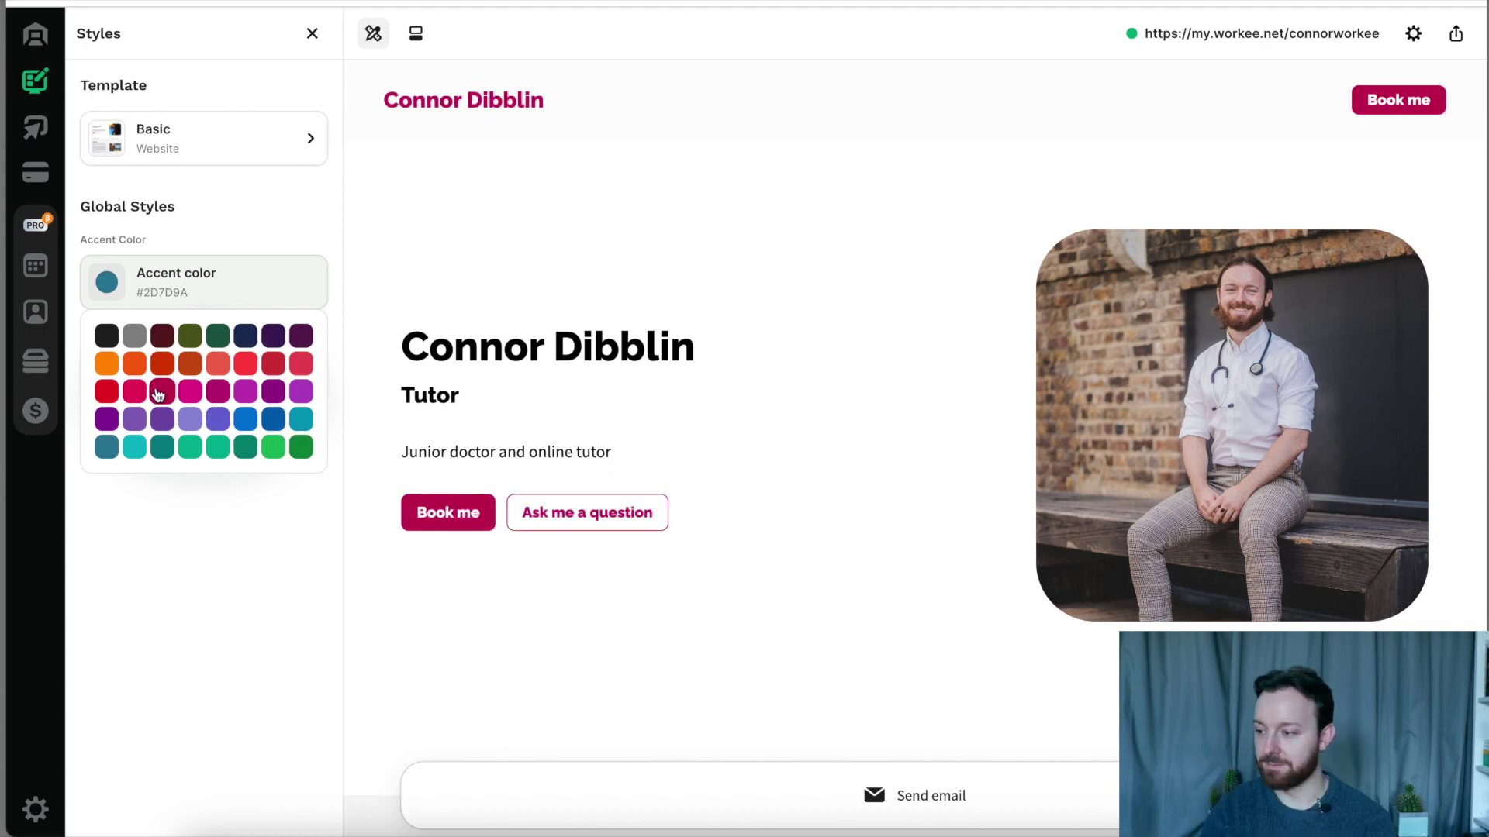
scroll(907, 421, down, 10)
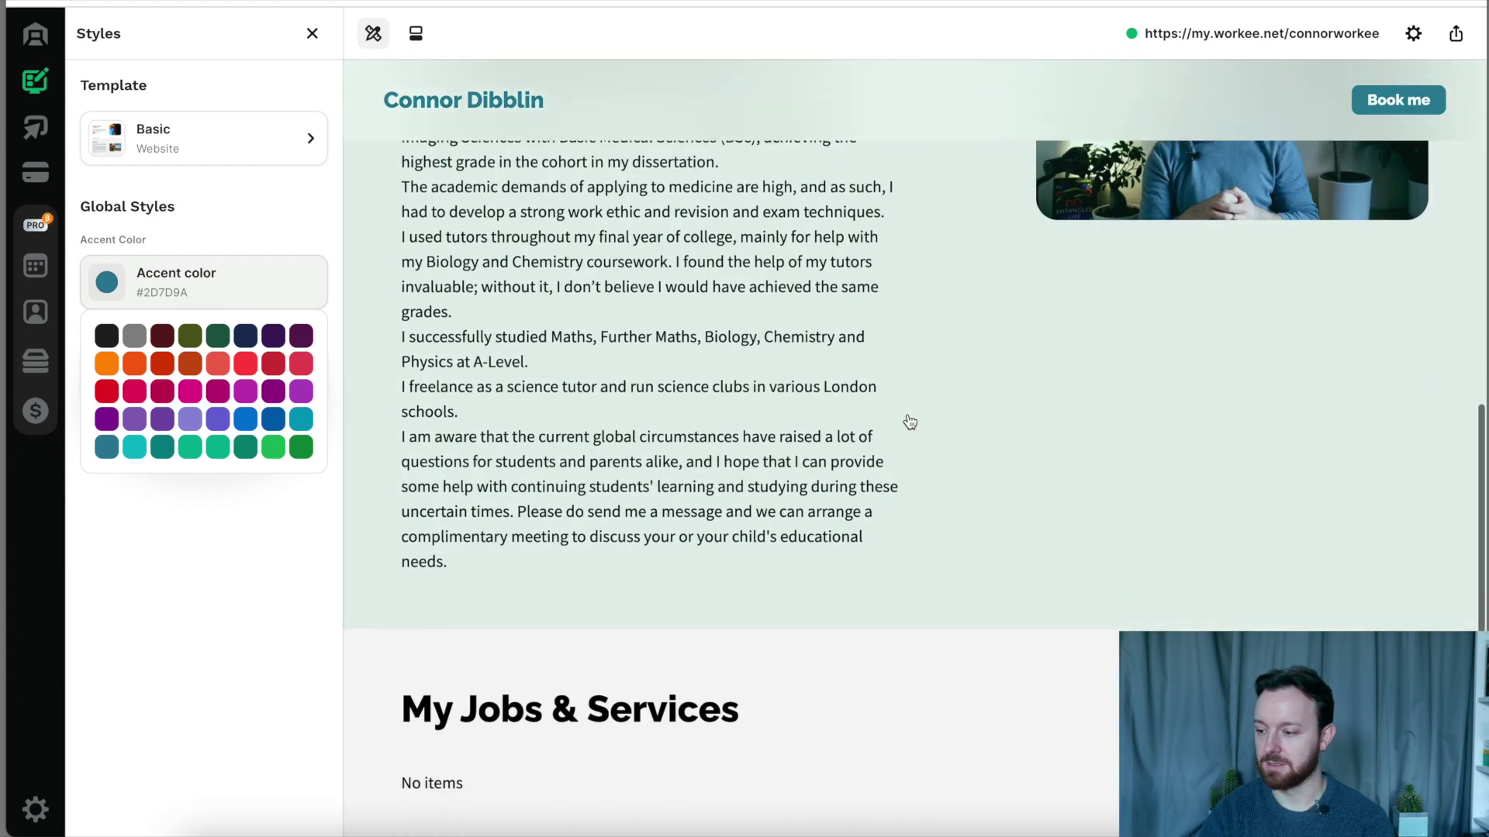
scroll(641, 247, up, 10)
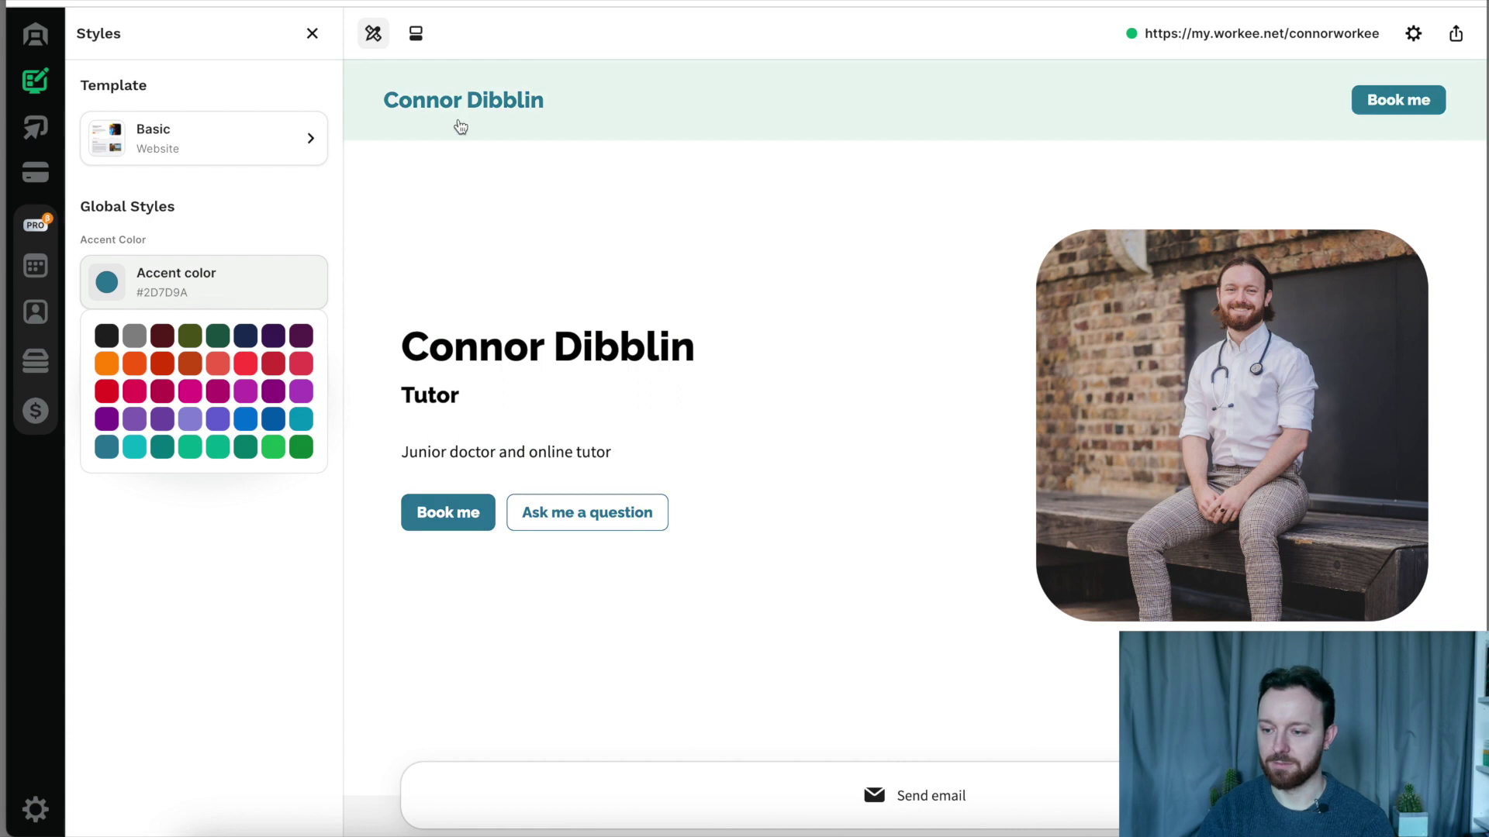
click(206, 266)
click(178, 373)
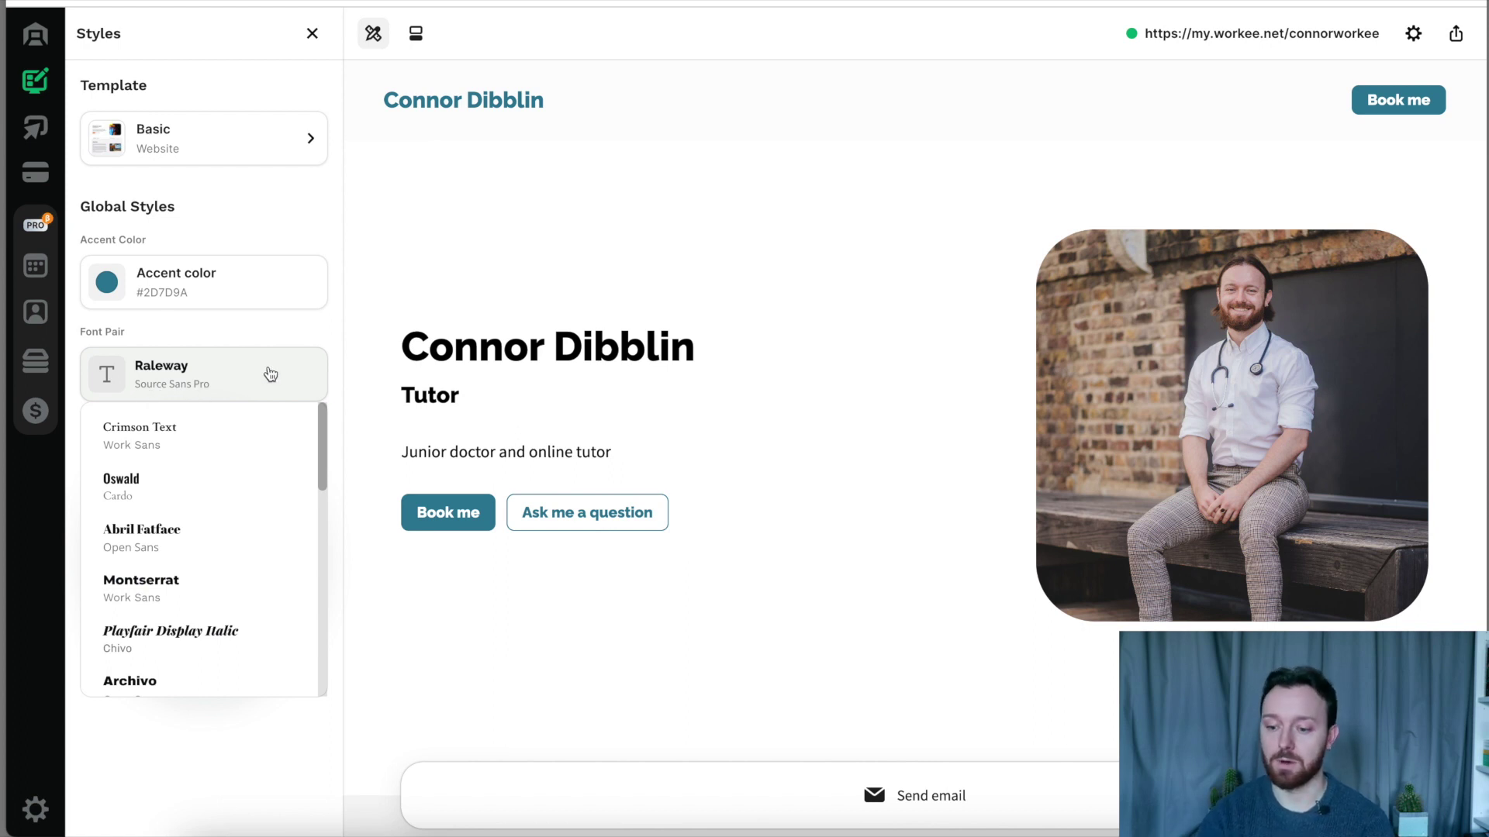
scroll(233, 583, down, 3)
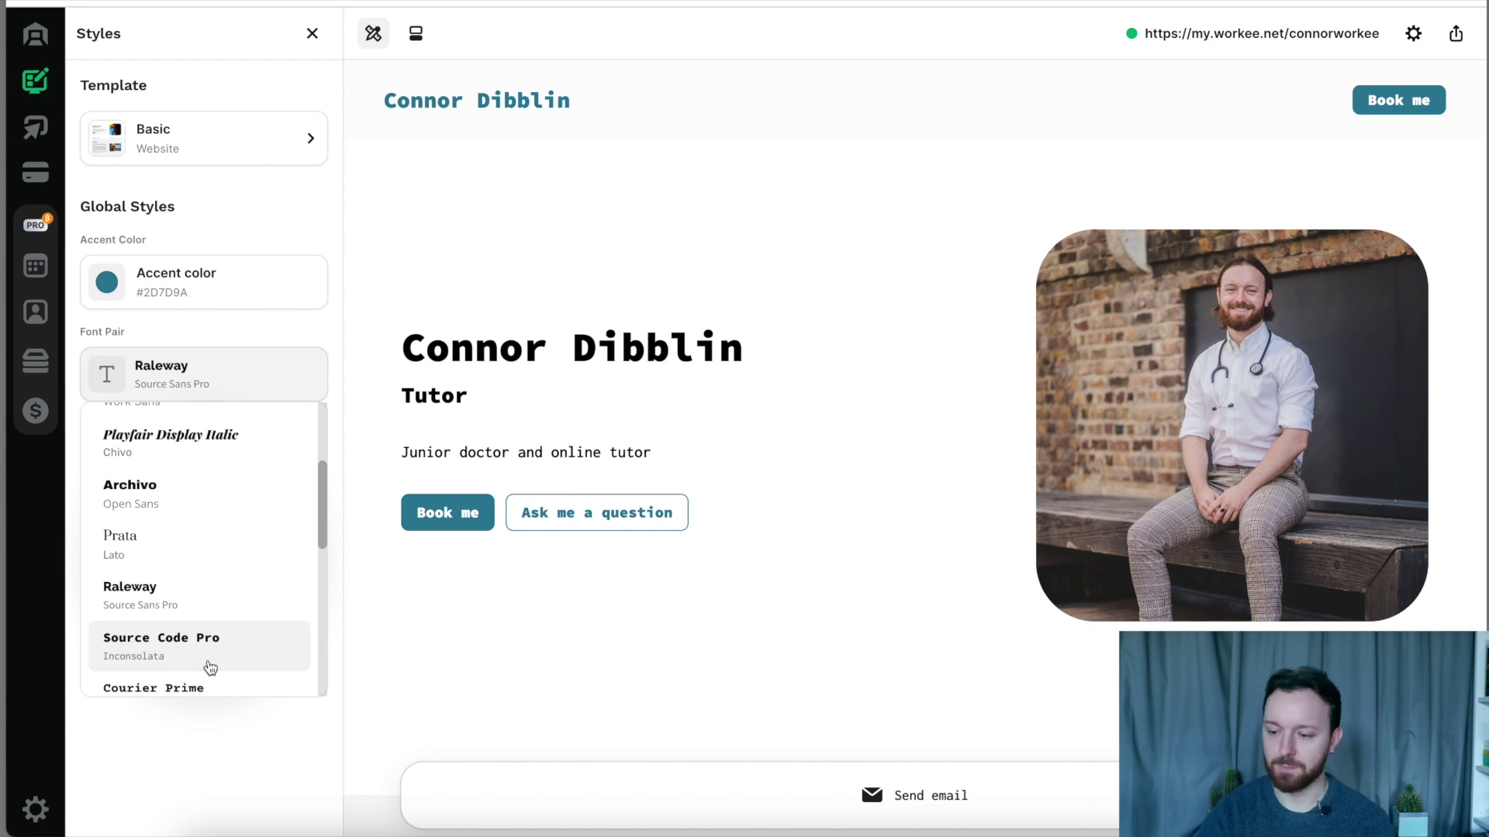
scroll(194, 680, down, 3)
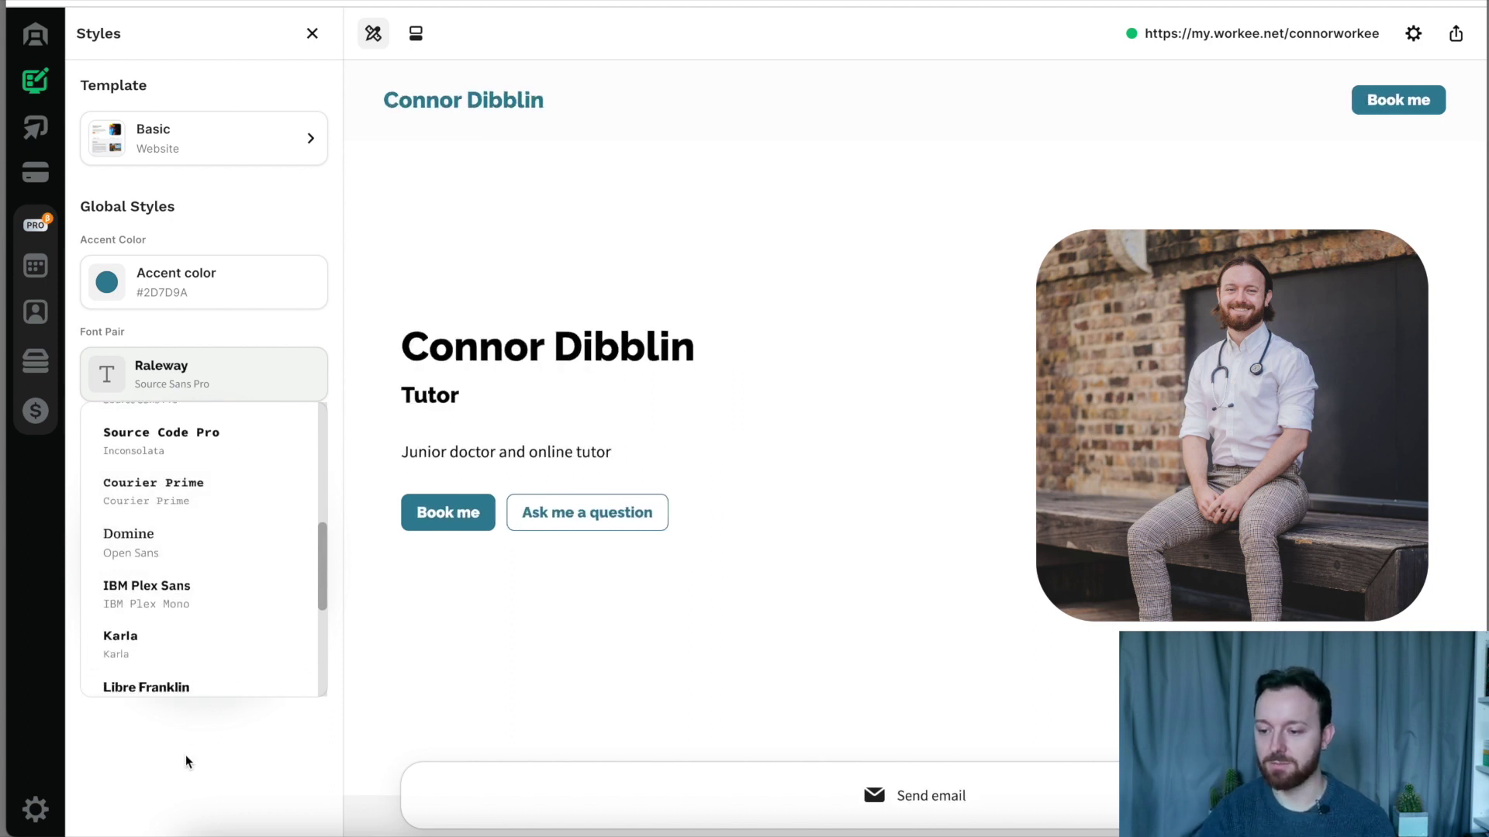
click(215, 390)
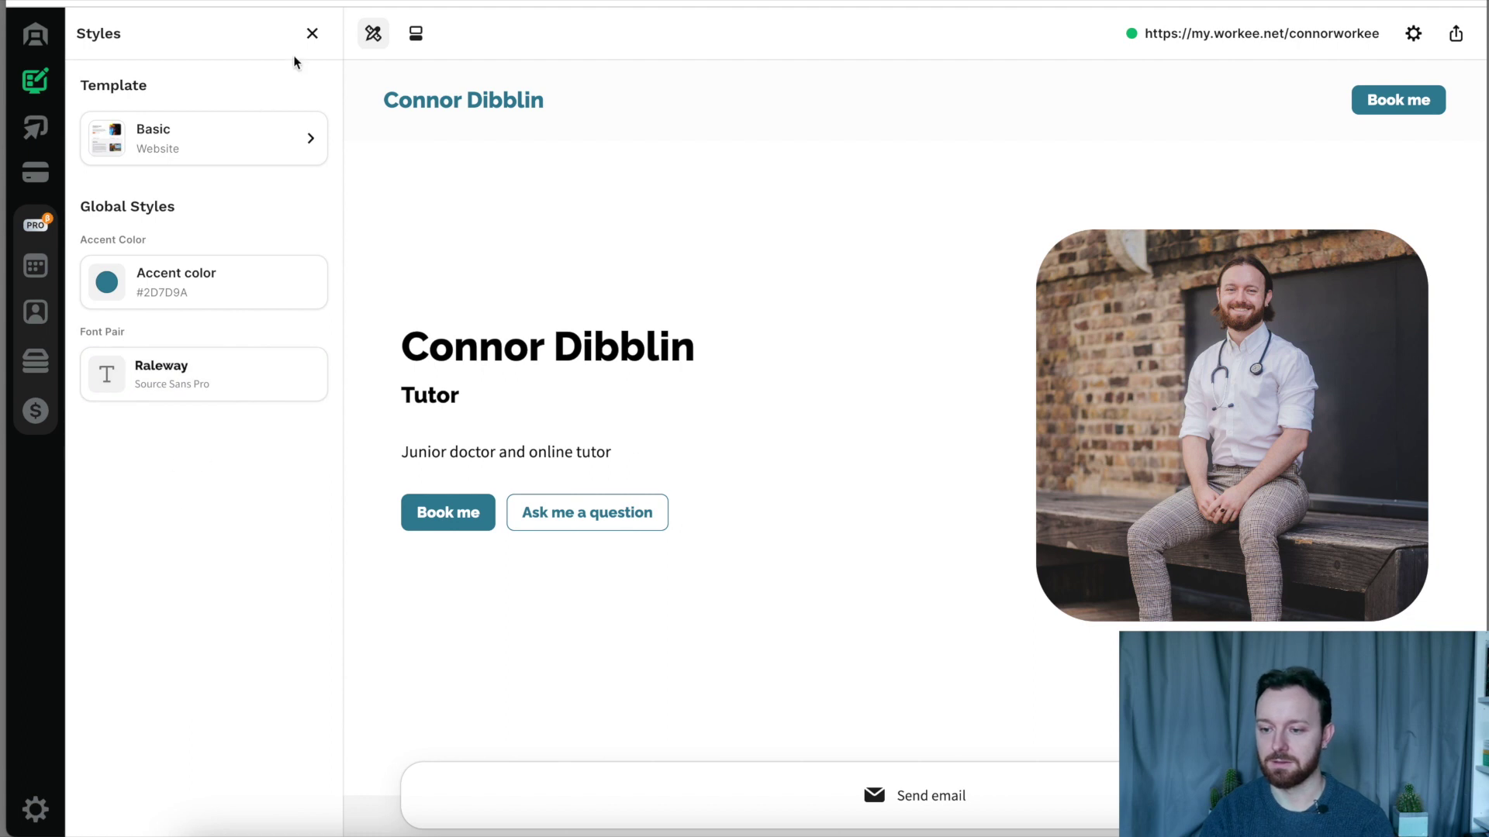
- Review the header section's settings from the page sections list
click(312, 33)
click(138, 33)
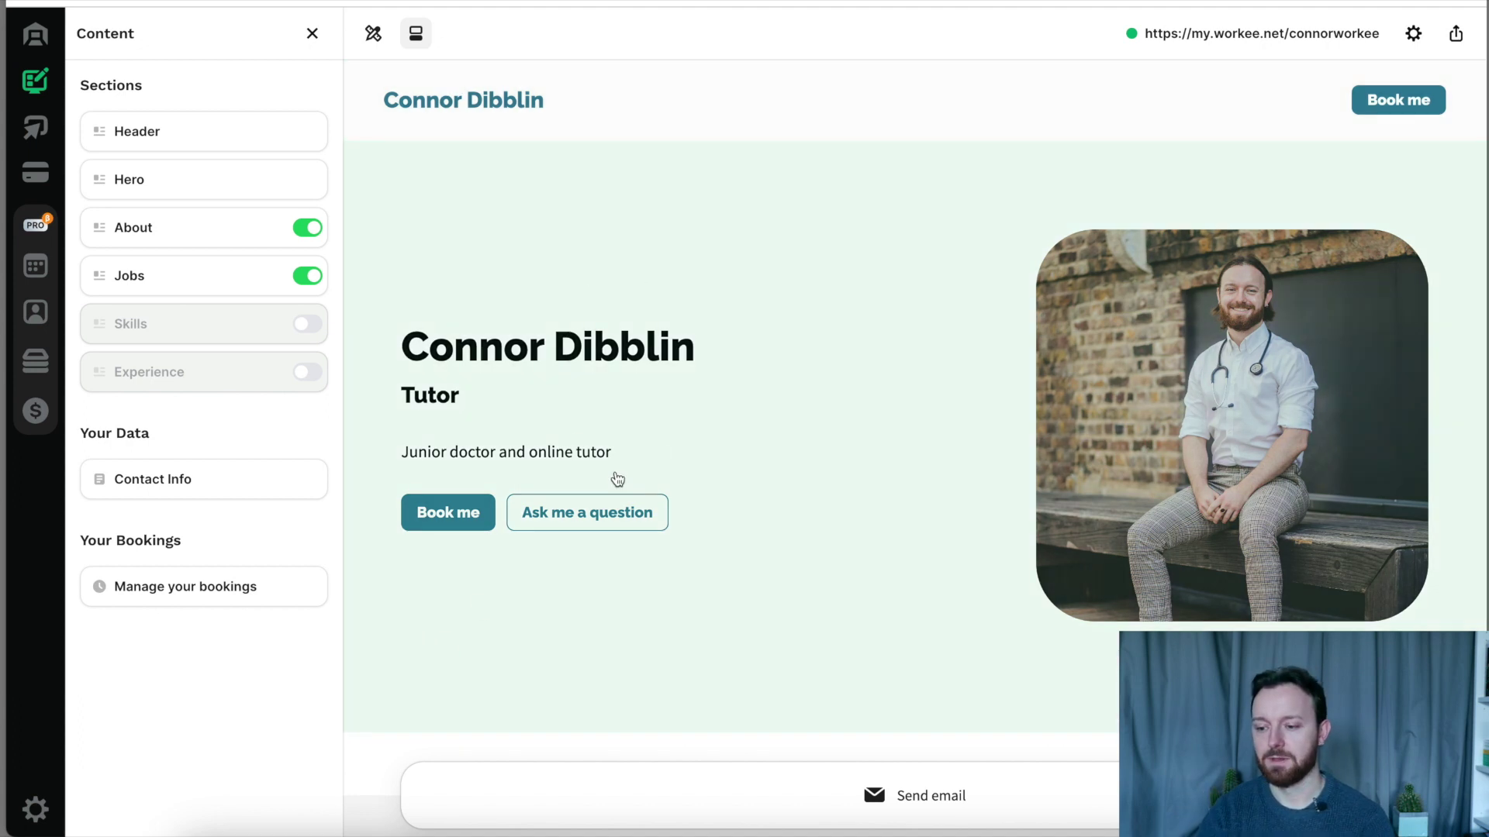
scroll(758, 389, down, 10)
scroll(757, 389, down, 3)
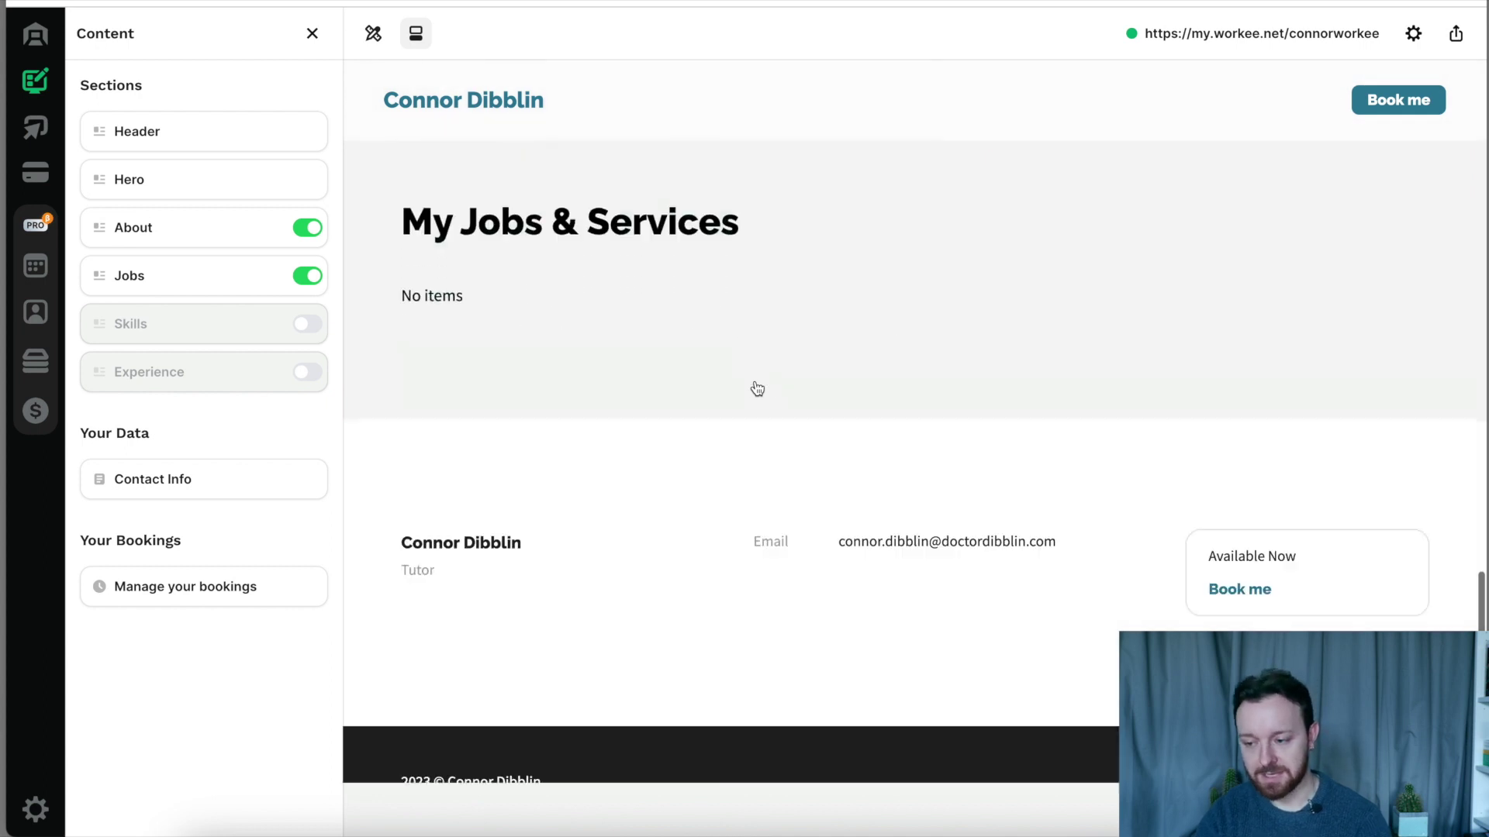
scroll(758, 388, up, 12)
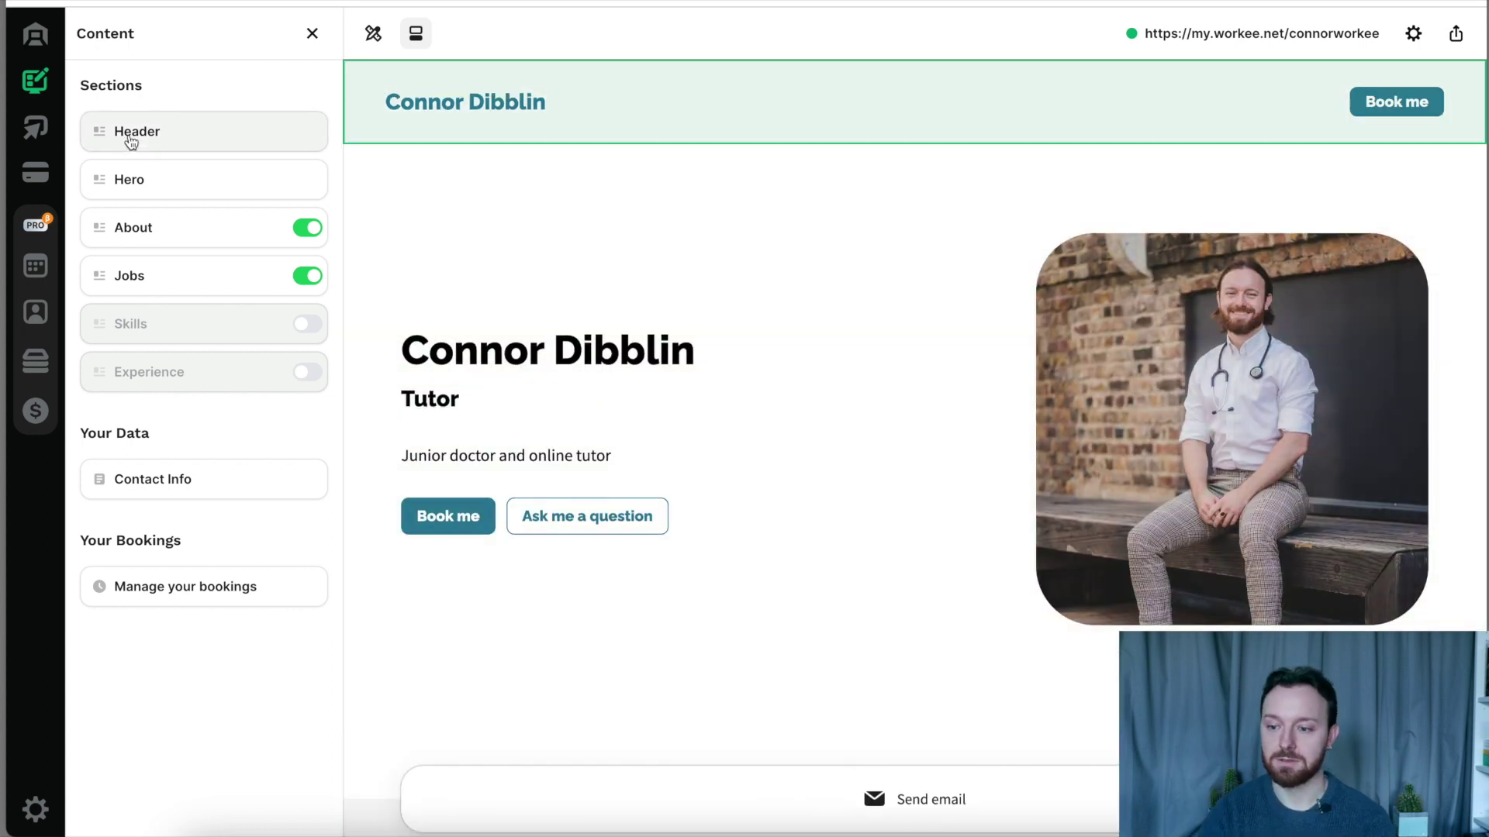
click(128, 139)
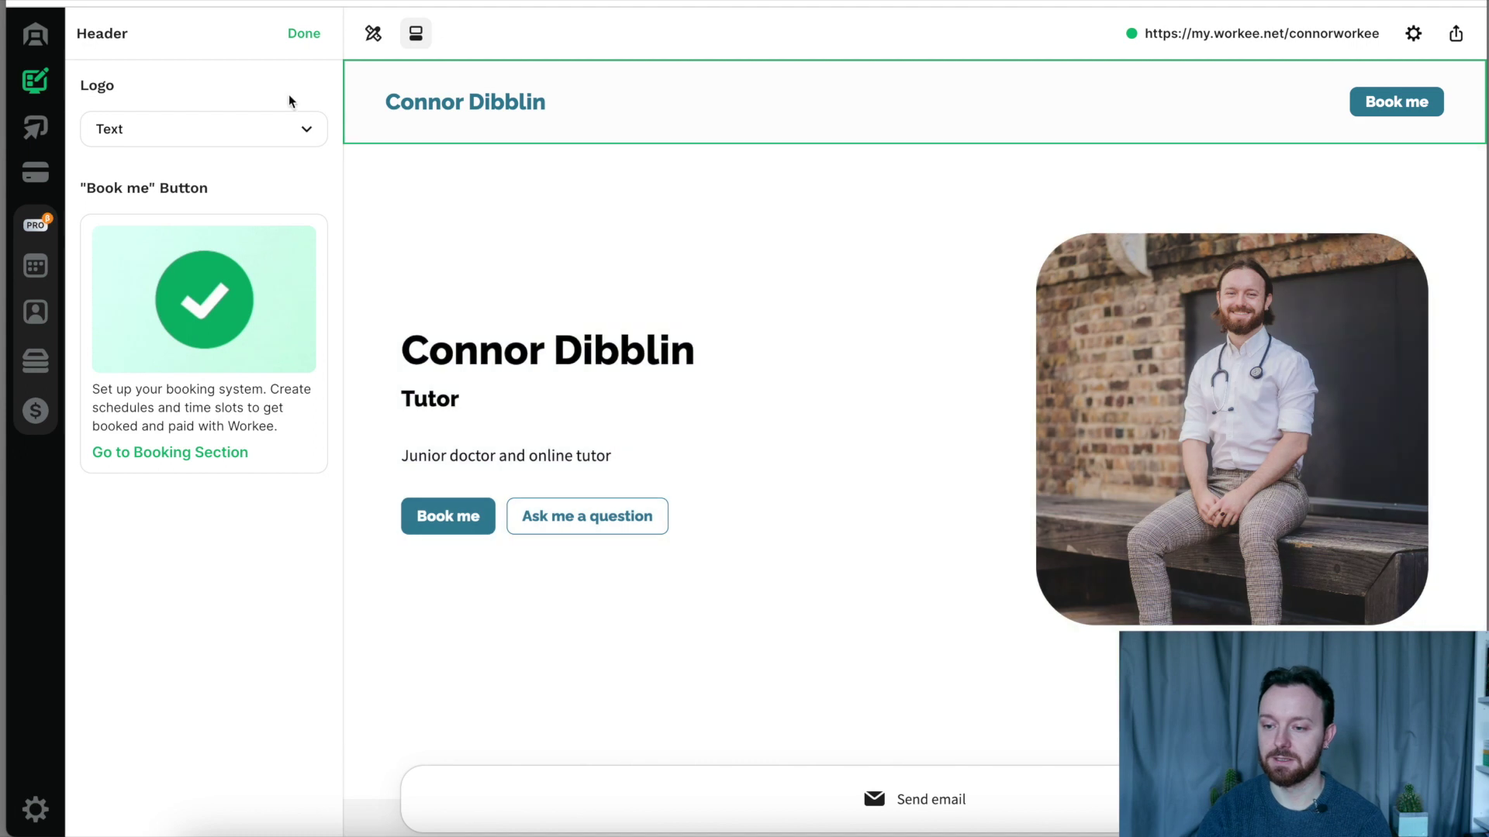
click(304, 34)
- In the Hero section, edit the 'Tutor' title and 'Junior doctor and online tutor' line
click(635, 265)
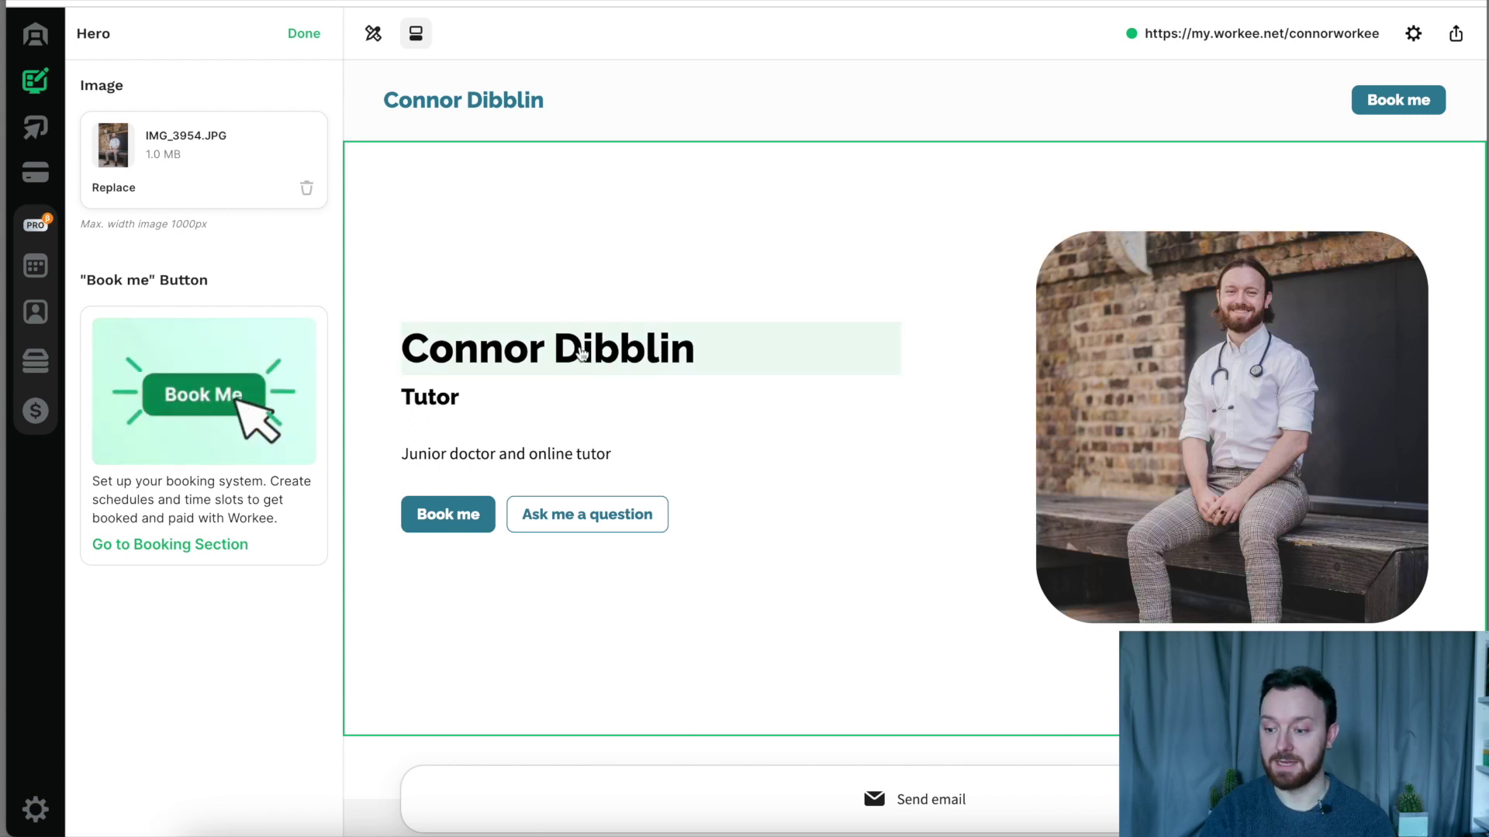
click(440, 395)
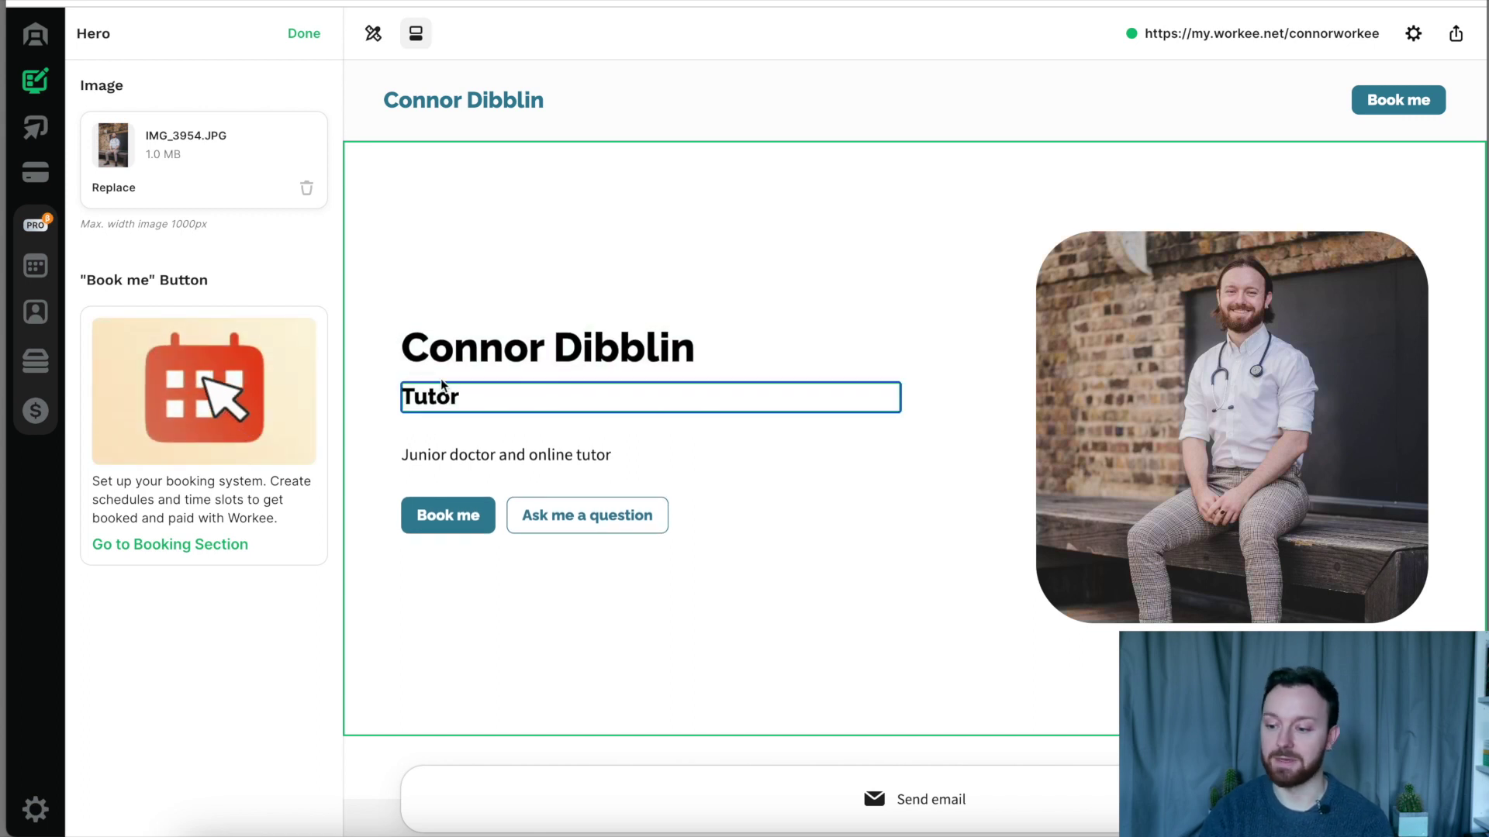
click(436, 454)
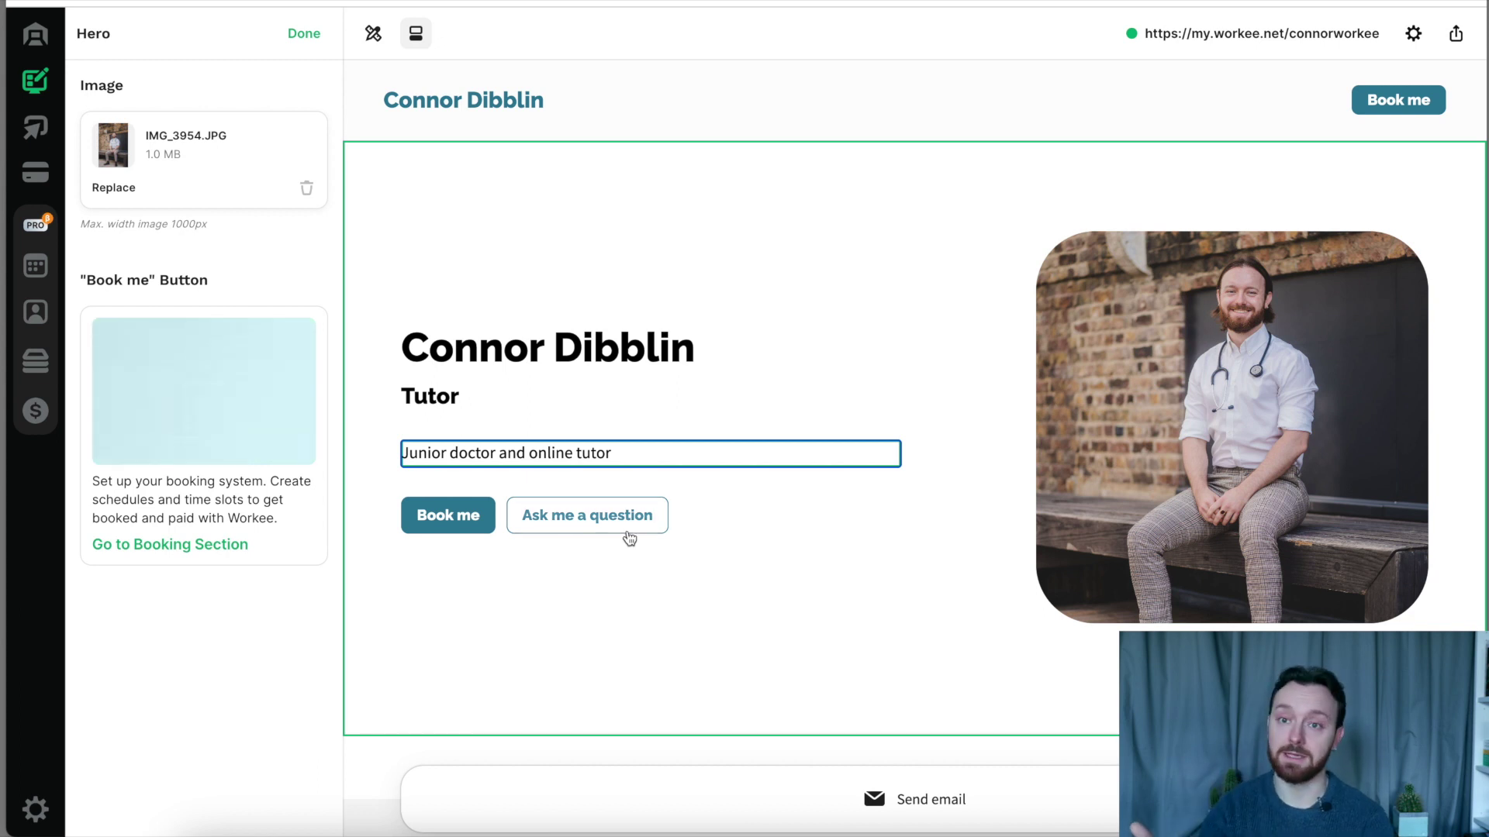
- Review the Contacts Info behind the Send email link, then scroll down to About Me
scroll(641, 324, down, 5)
scroll(641, 324, down, 3)
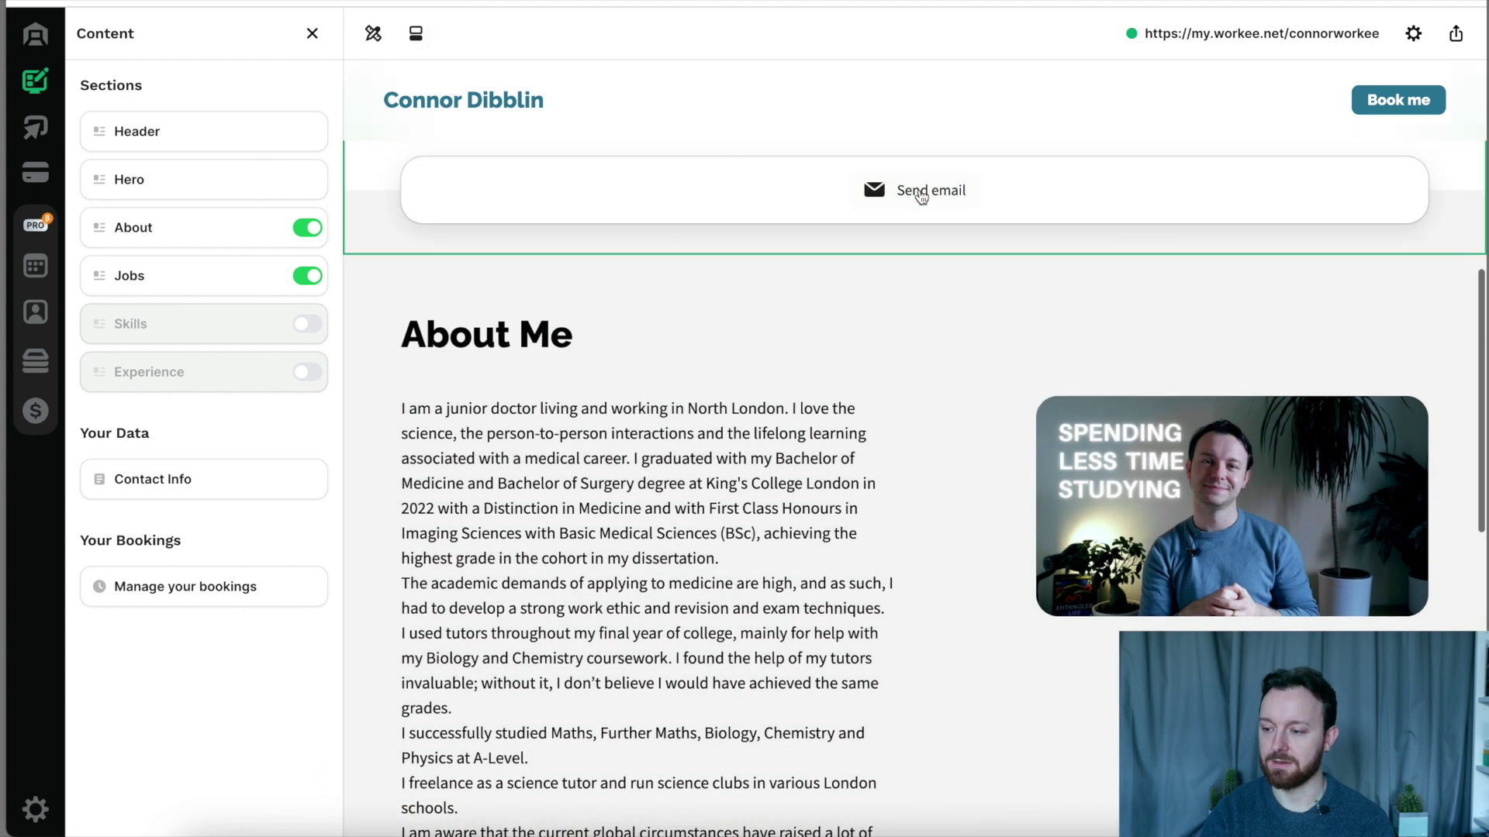
click(921, 197)
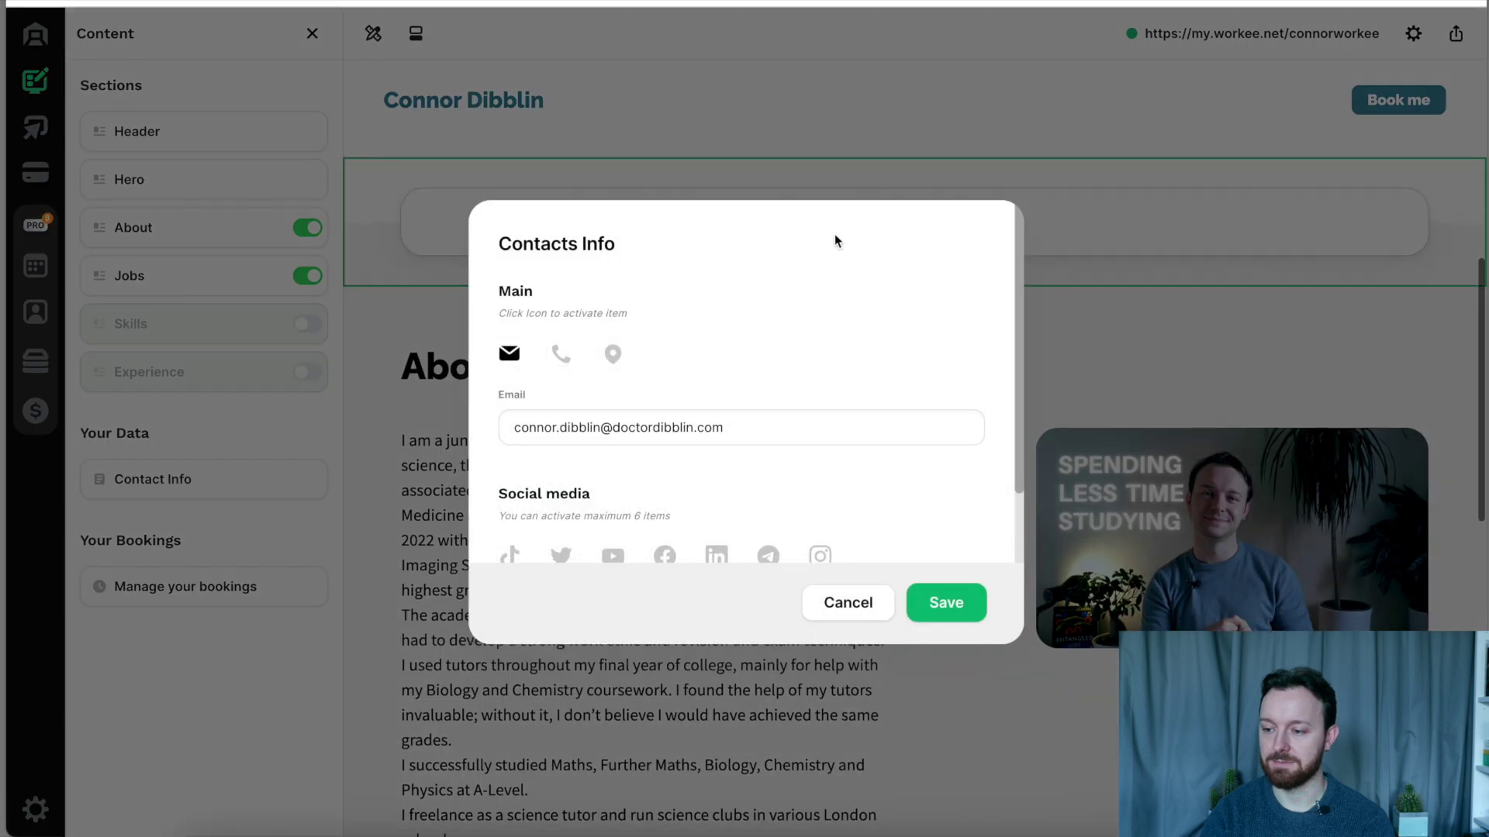
scroll(708, 291, down, 2)
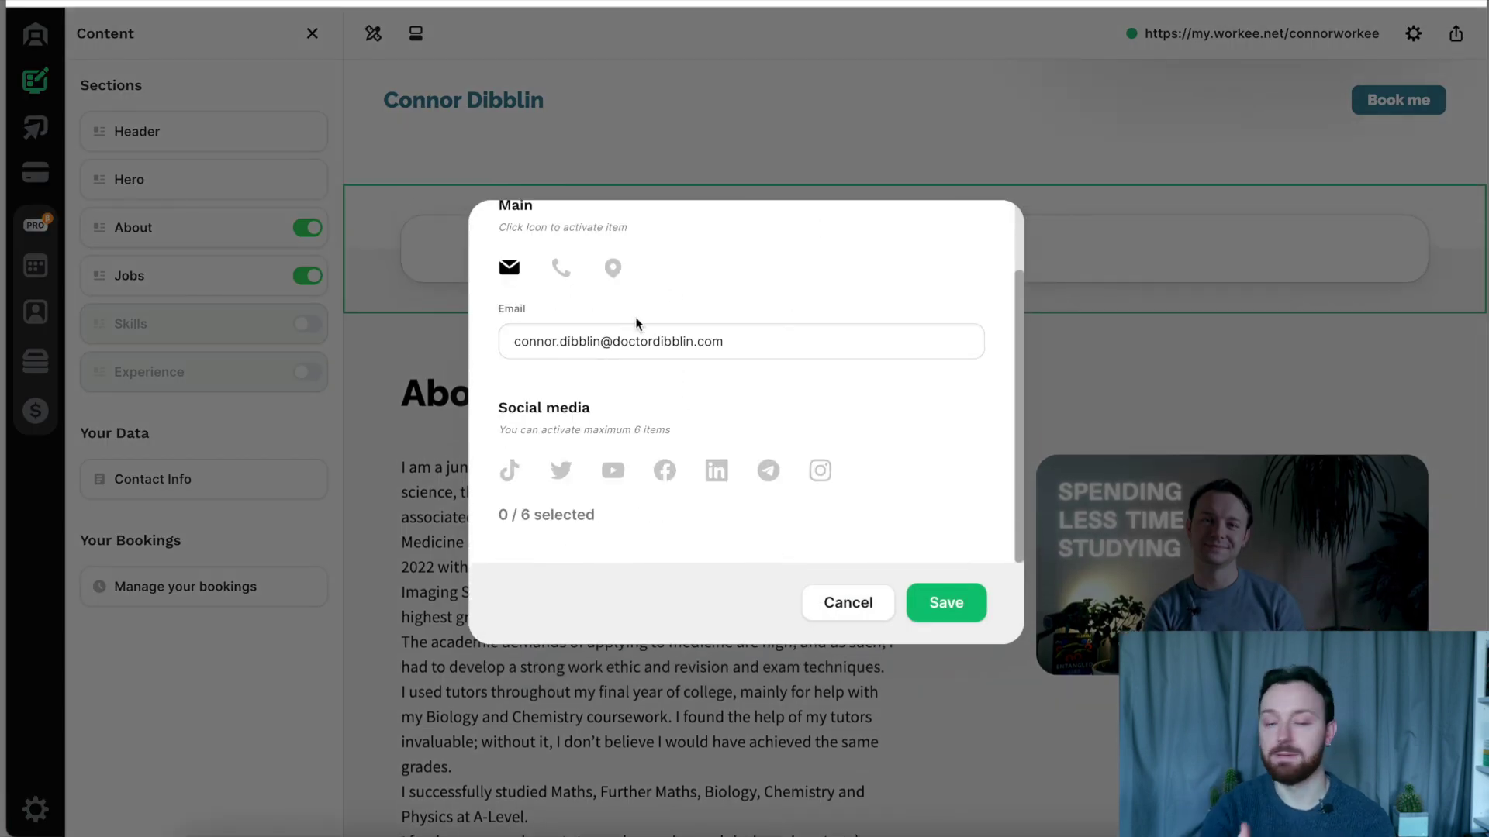
scroll(658, 319, up, 2)
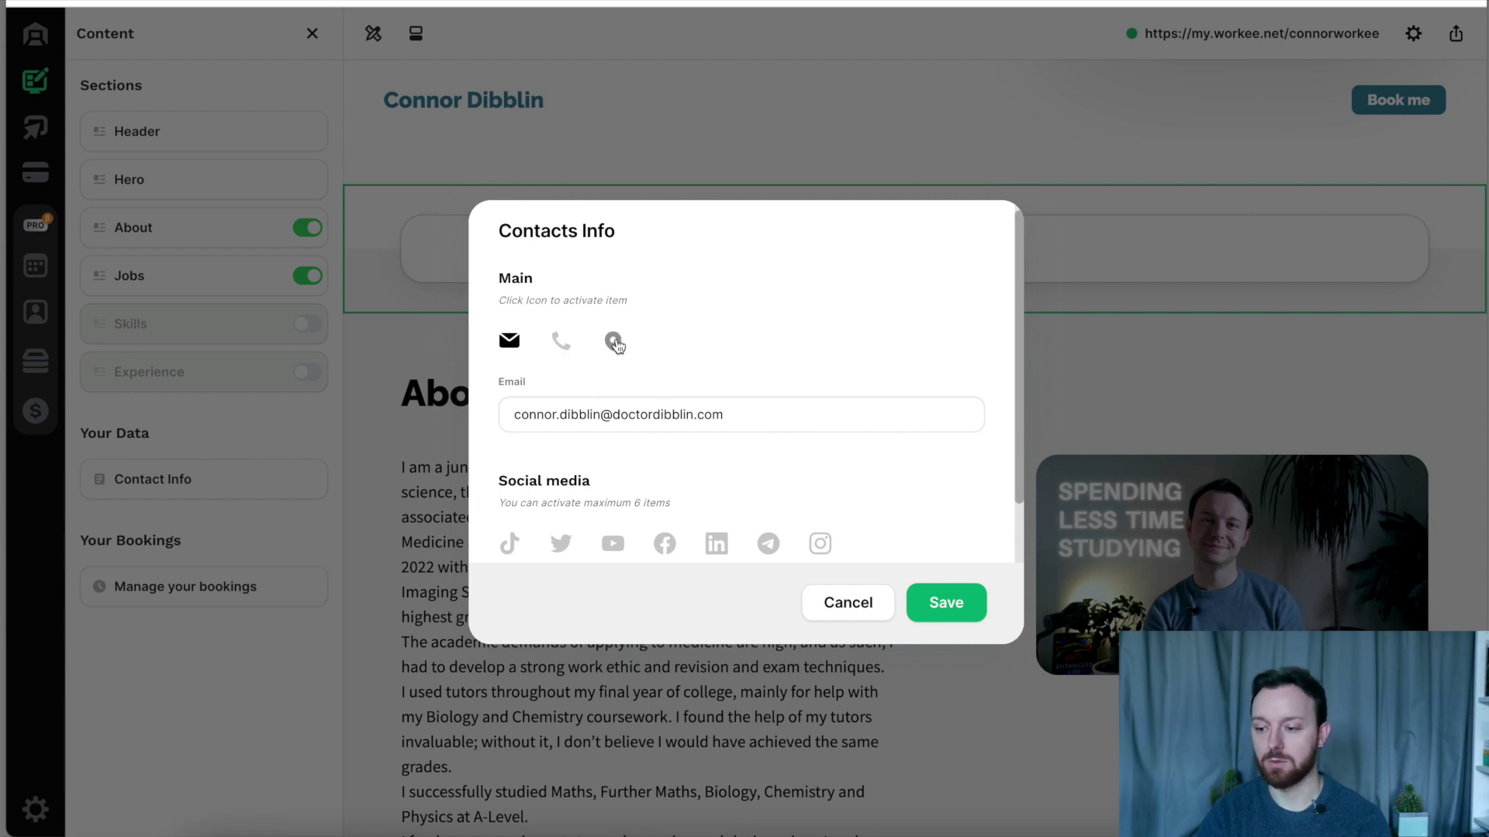
scroll(892, 337, down, 1)
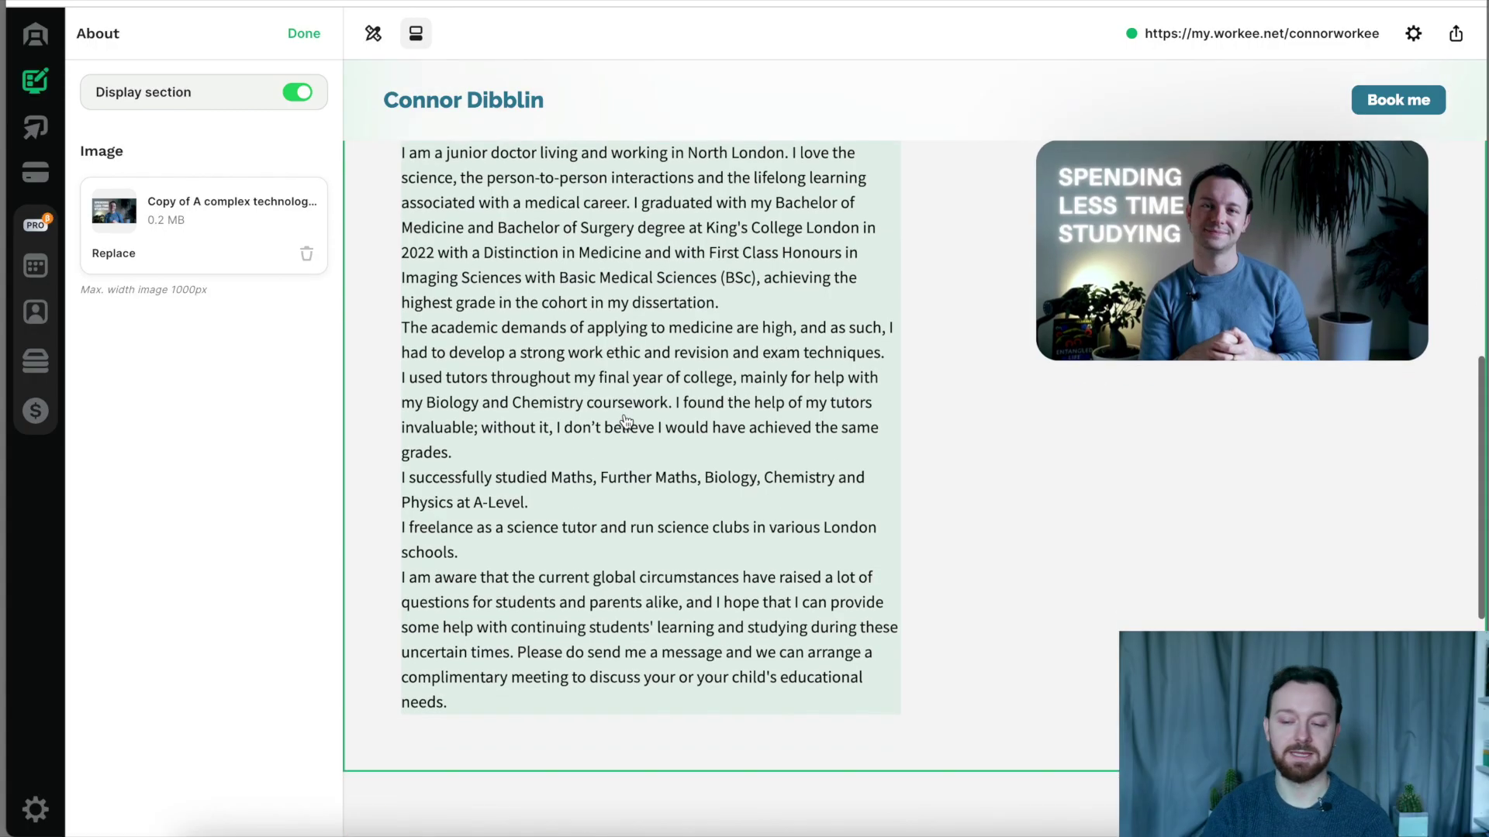
- Read through the About Me text and close the About section editor
scroll(627, 421, up, 3)
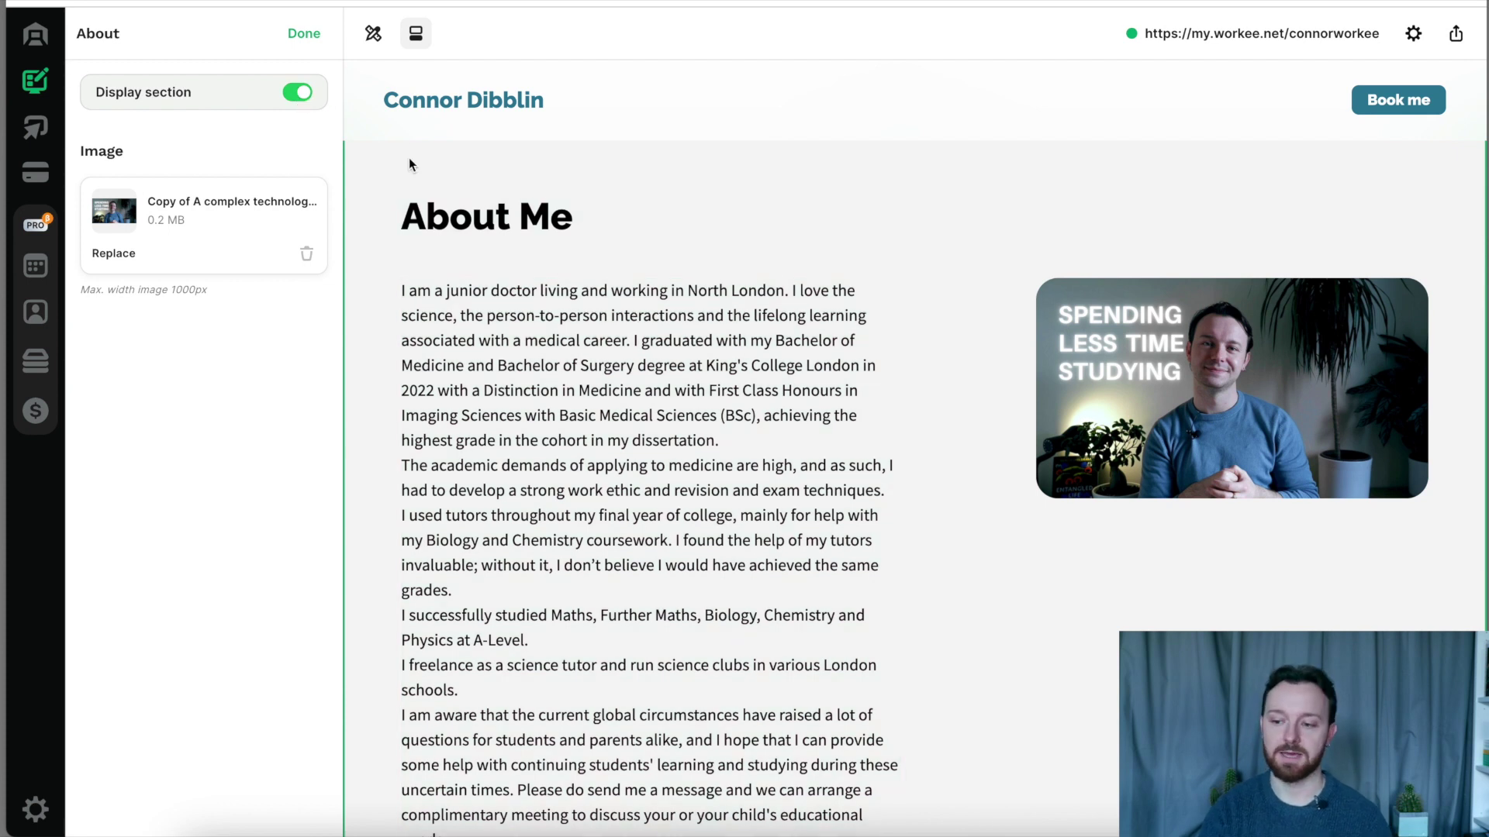
scroll(787, 320, down, 2)
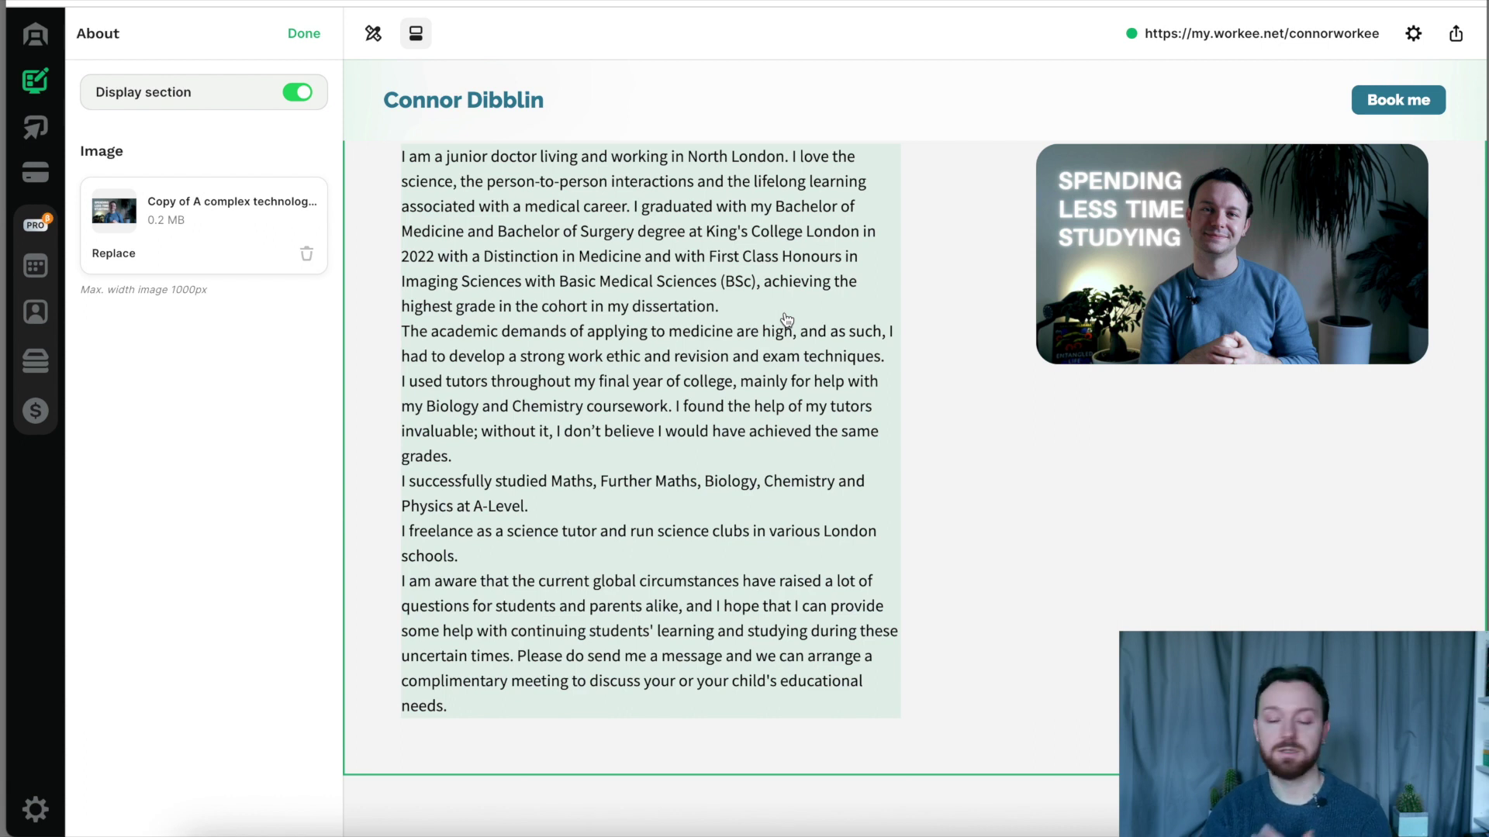
scroll(786, 319, up, 8)
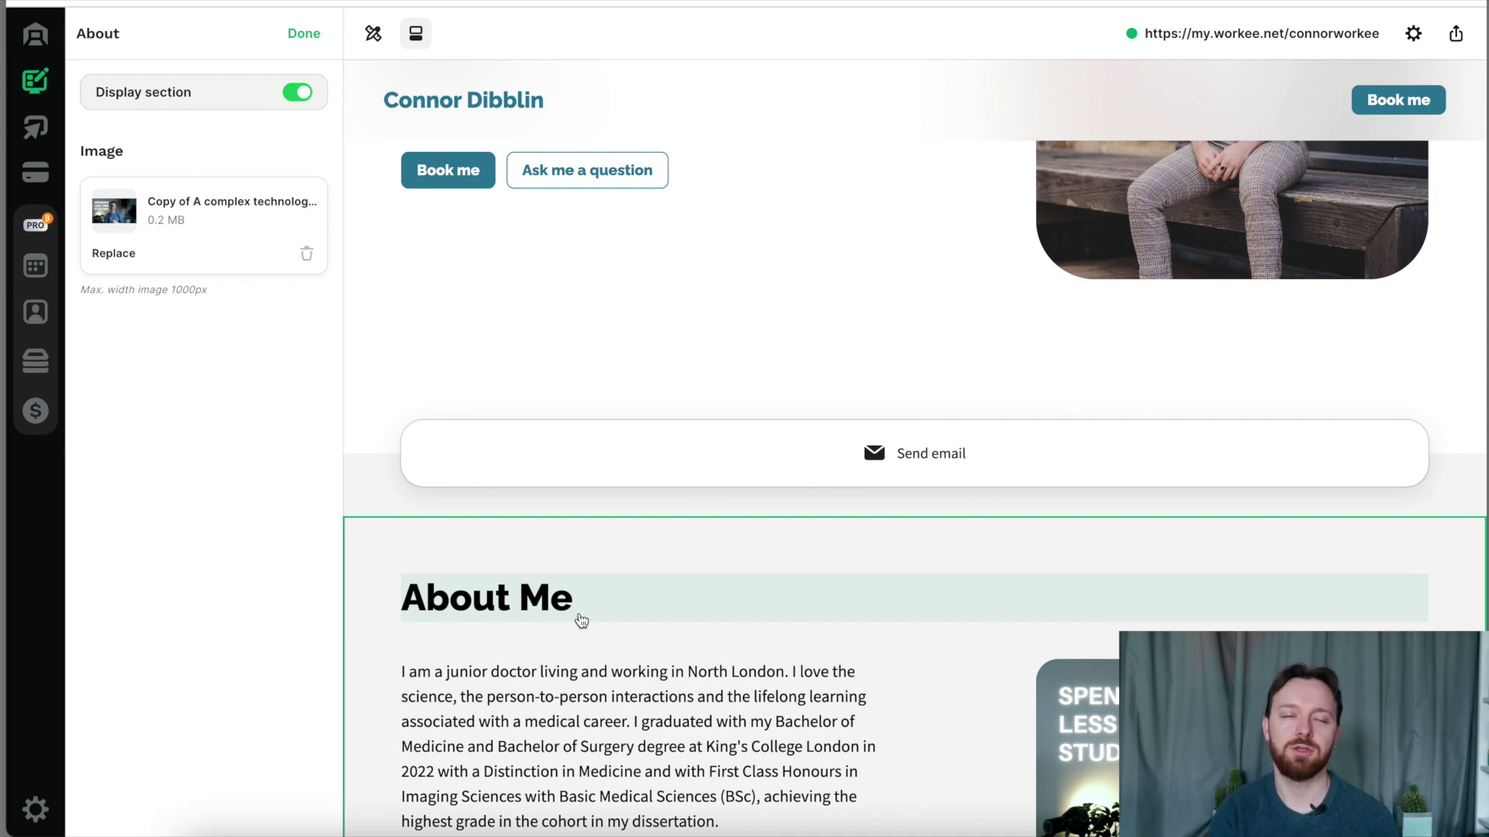
key(Escape)
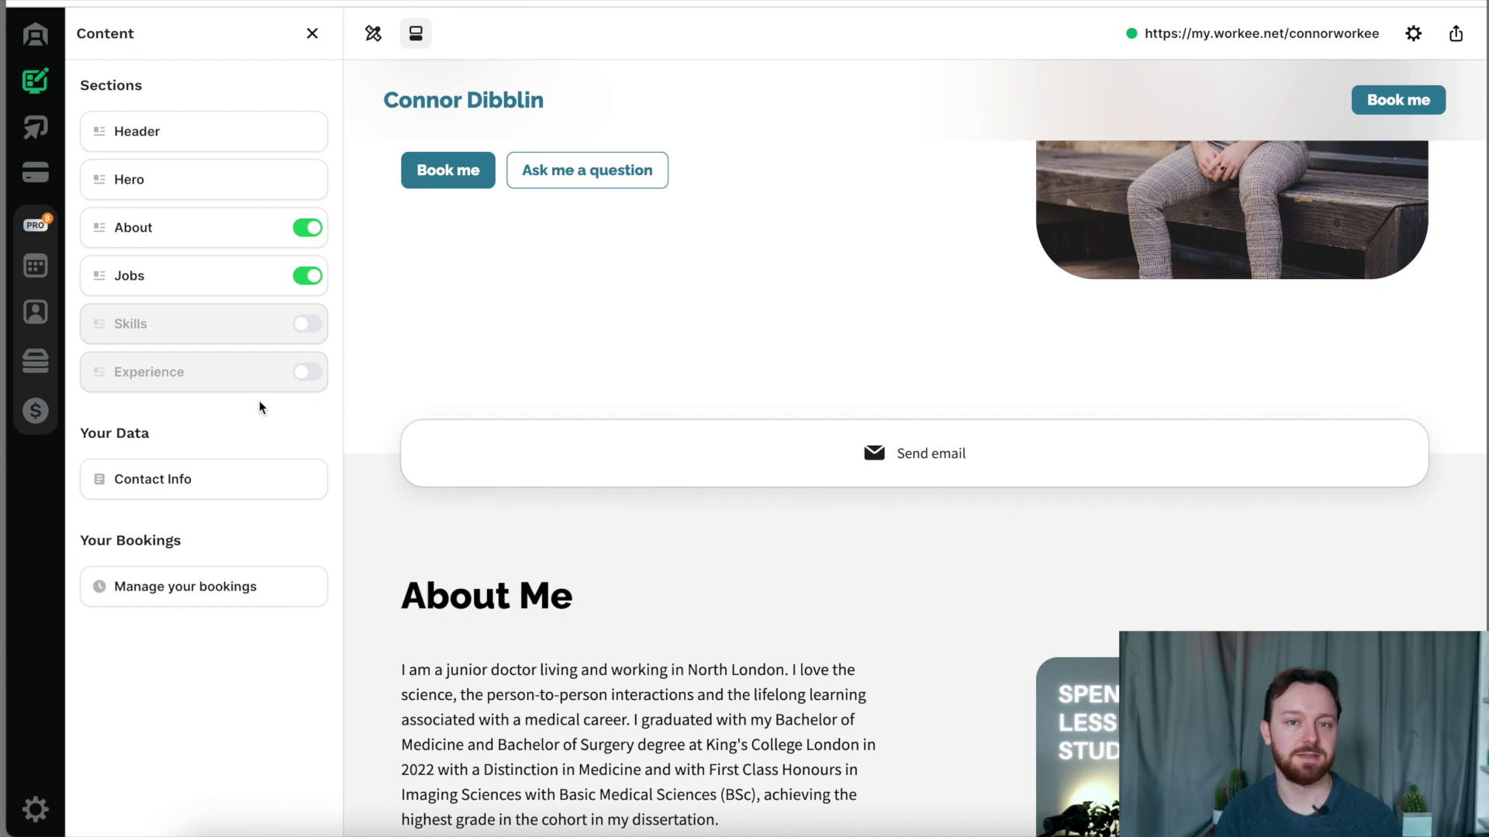
- Switch on Skills and Experience, then start and cancel a new Experience position
click(308, 327)
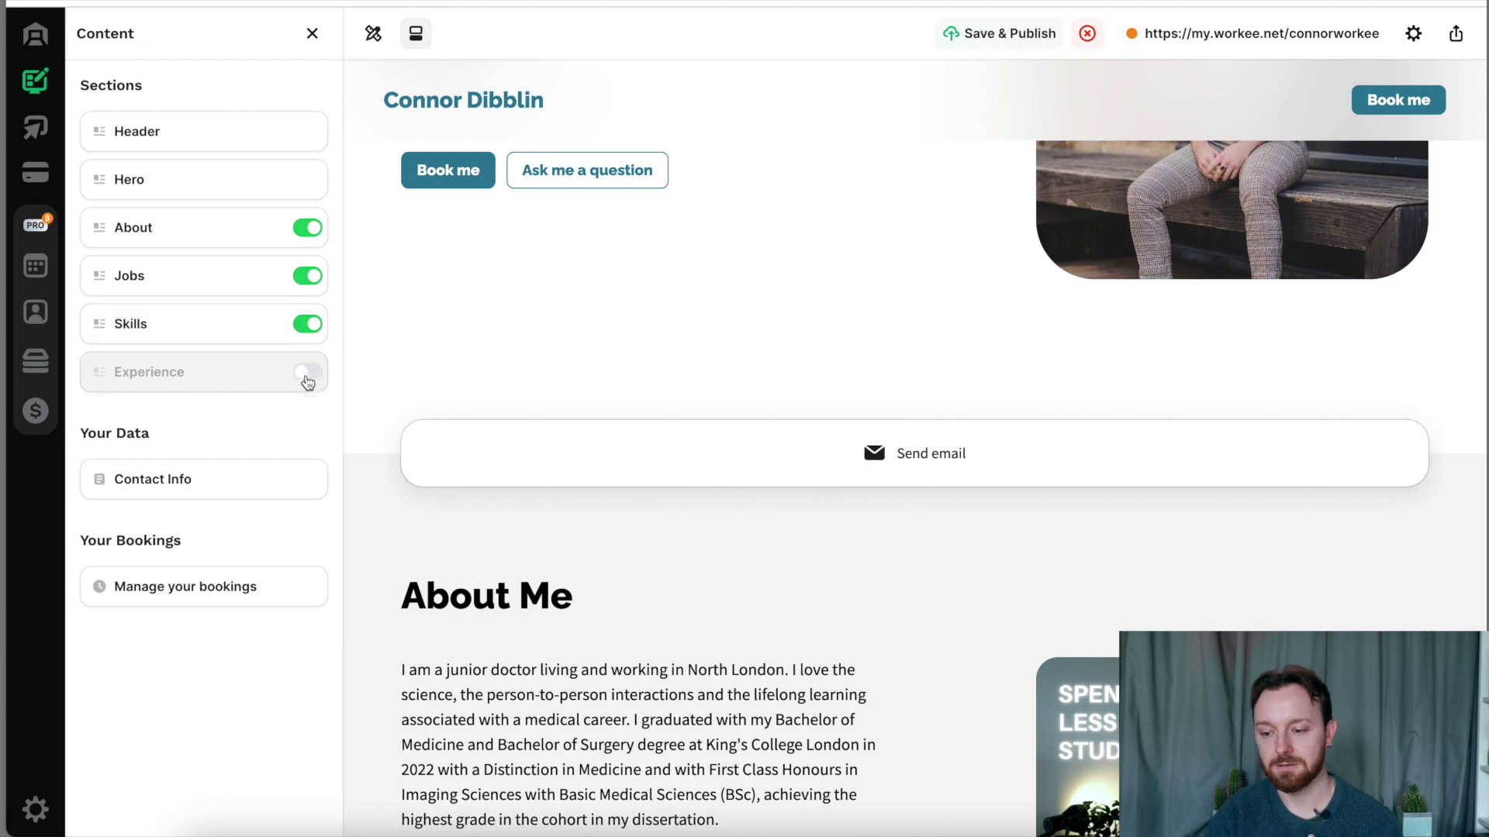
click(309, 375)
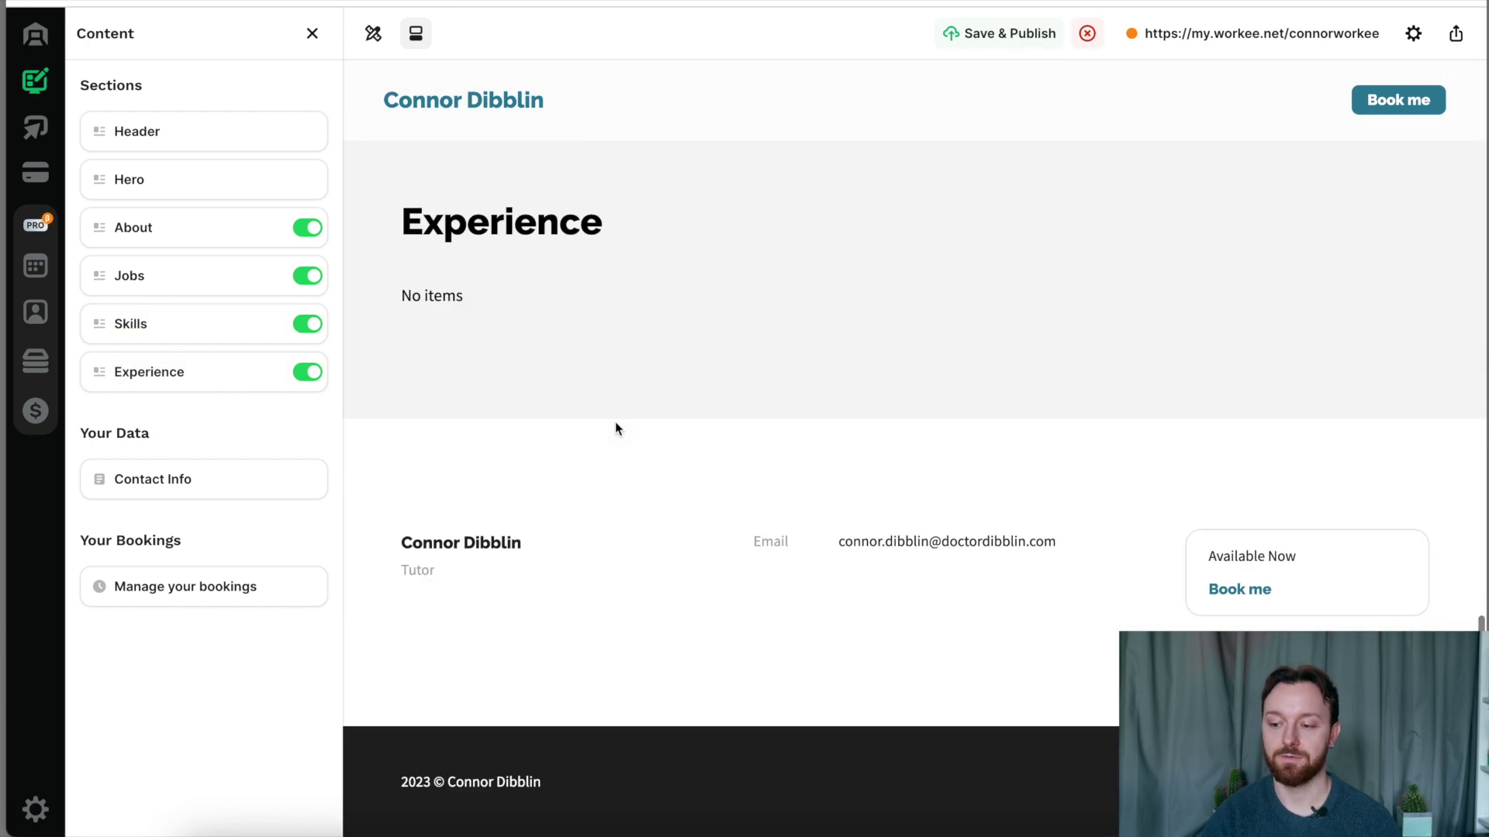
click(631, 226)
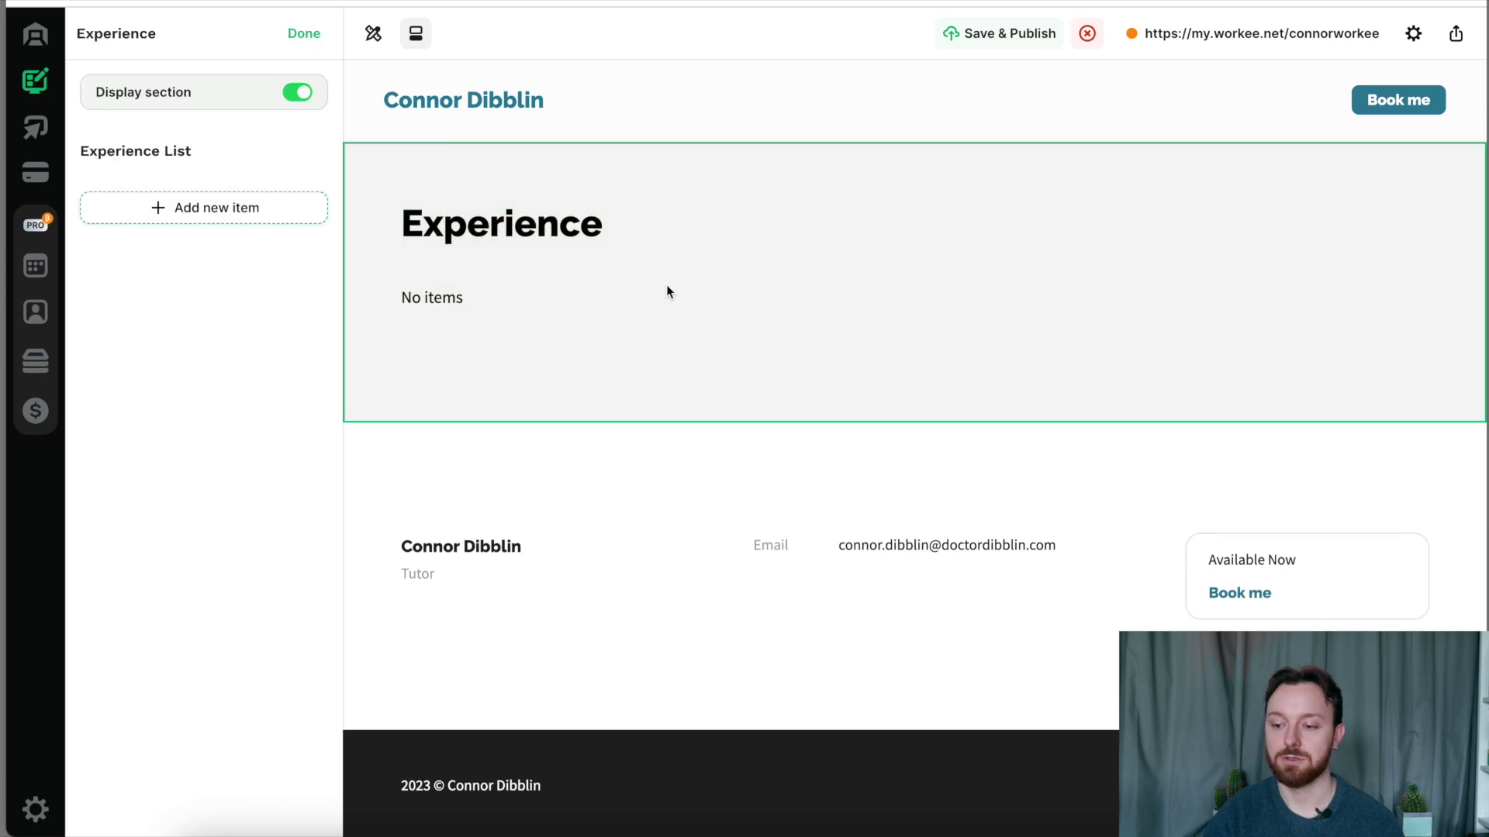
click(173, 205)
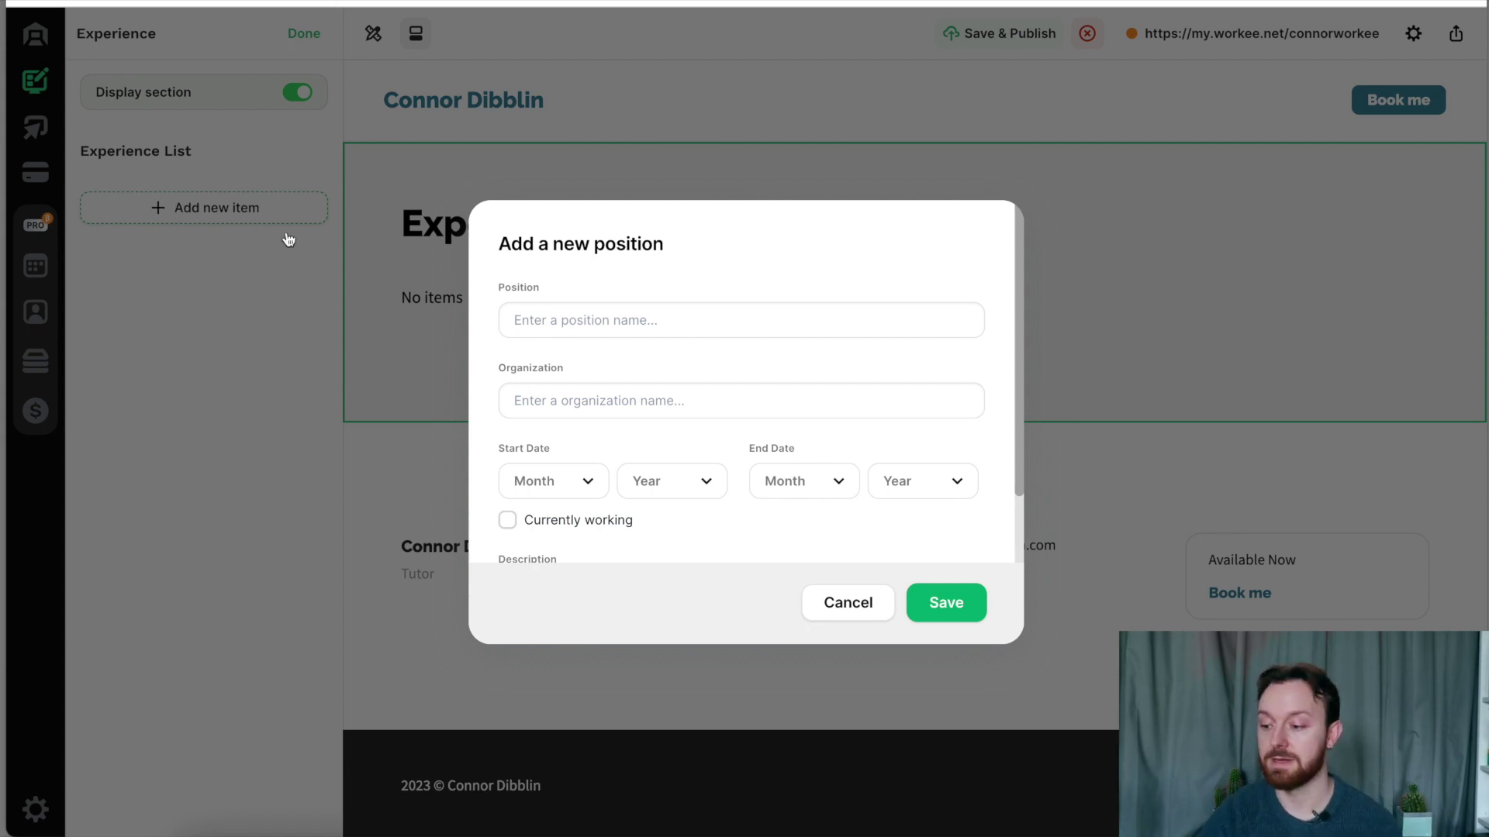
click(864, 609)
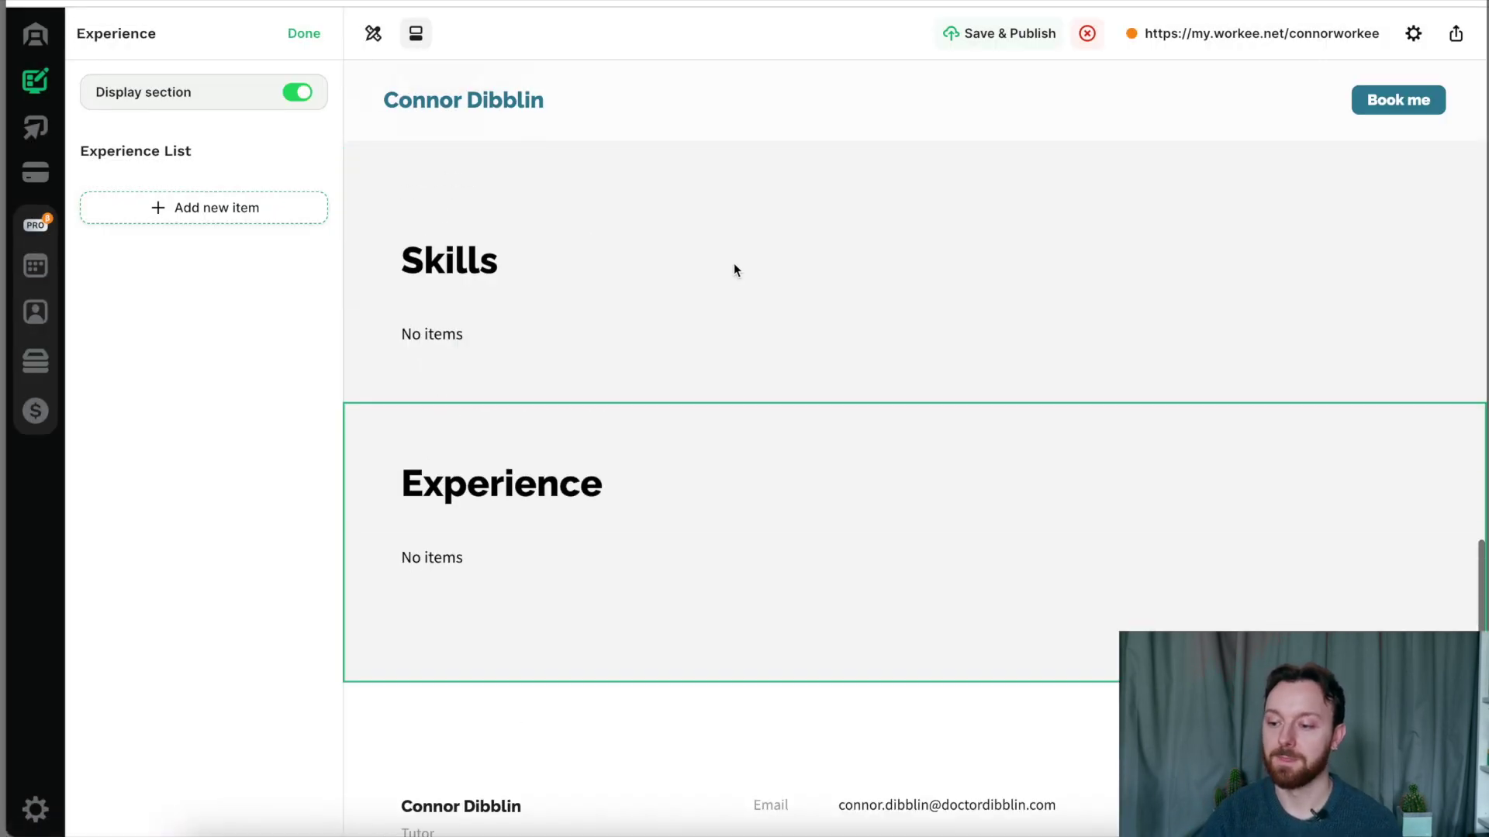
- Start a new Skills item and close the form without adding it
click(685, 282)
click(199, 228)
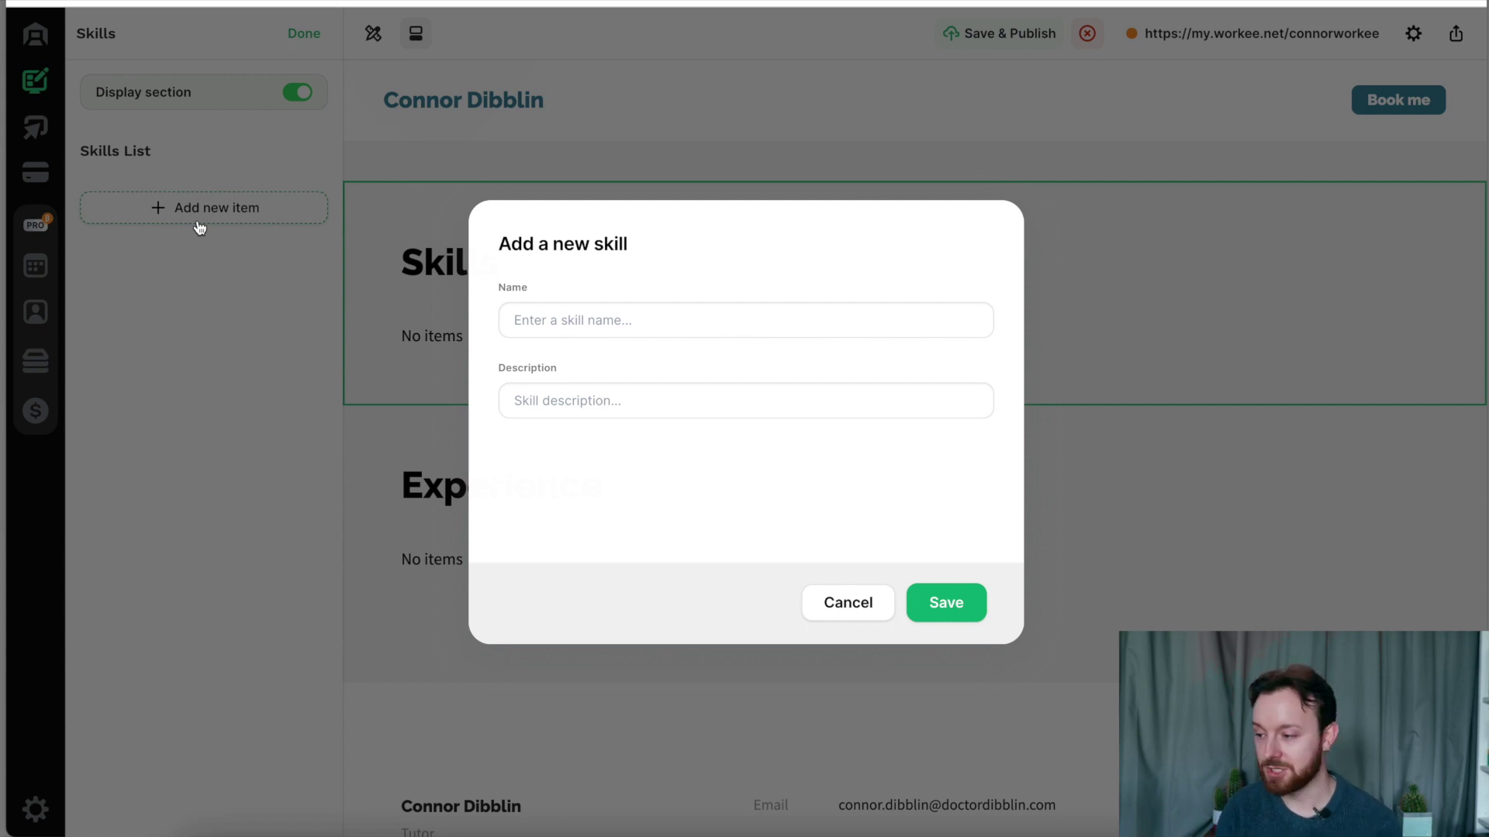
click(306, 35)
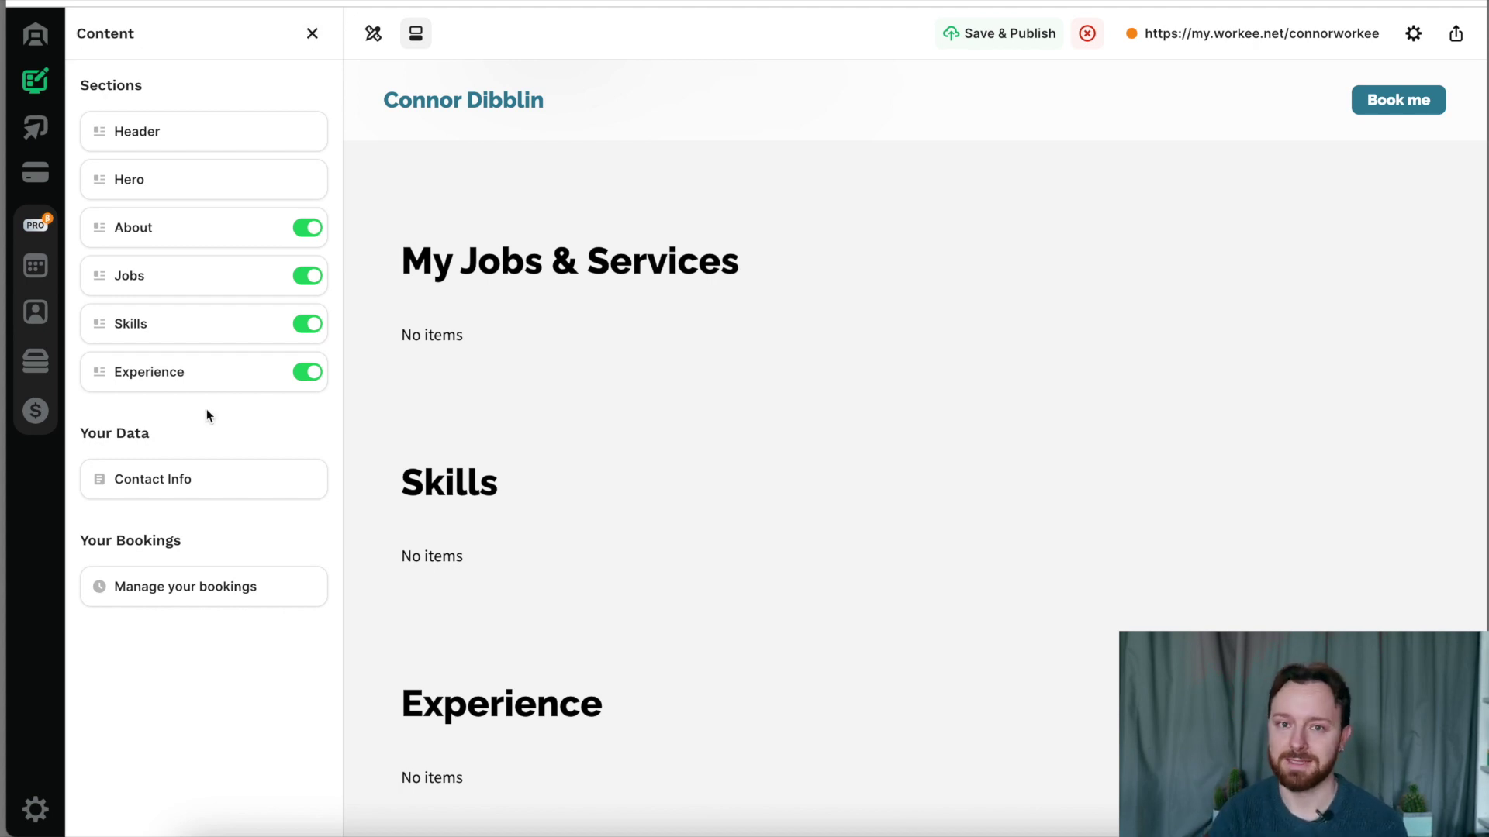
- Go from the hero's Book me button to Booking > My availability
scroll(930, 282, up, 10)
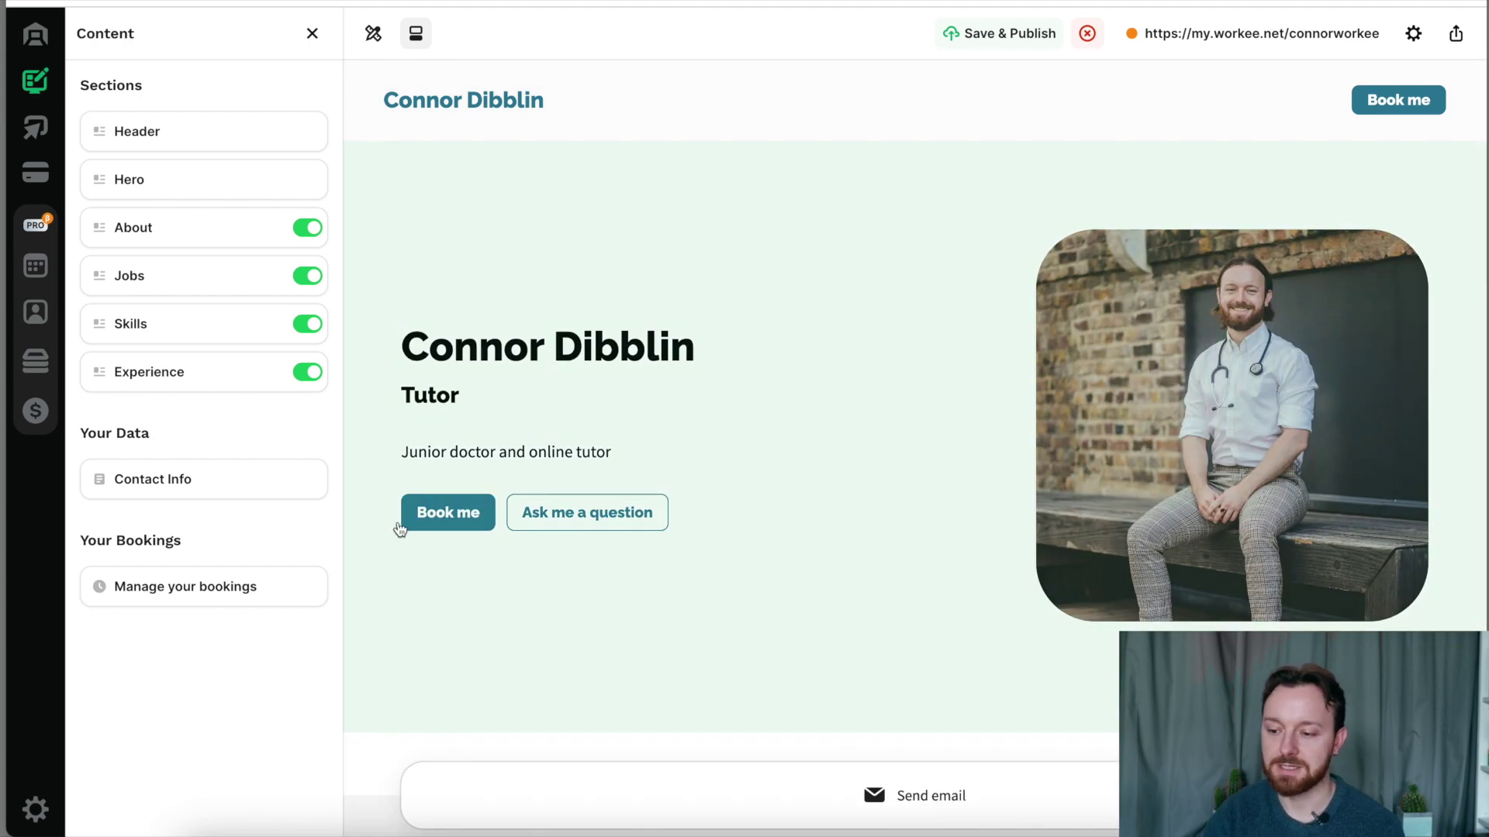
click(450, 523)
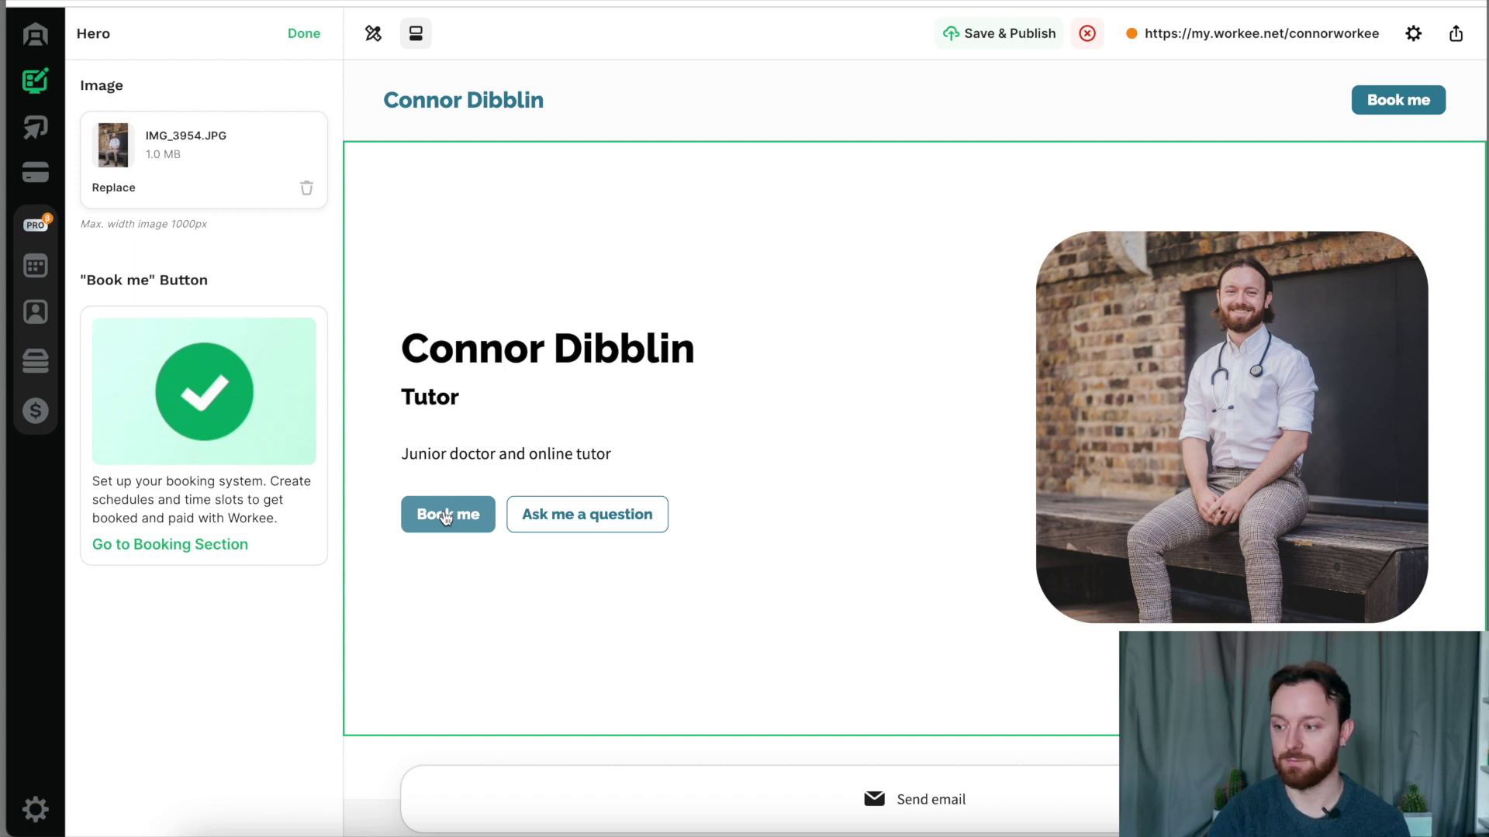
click(446, 515)
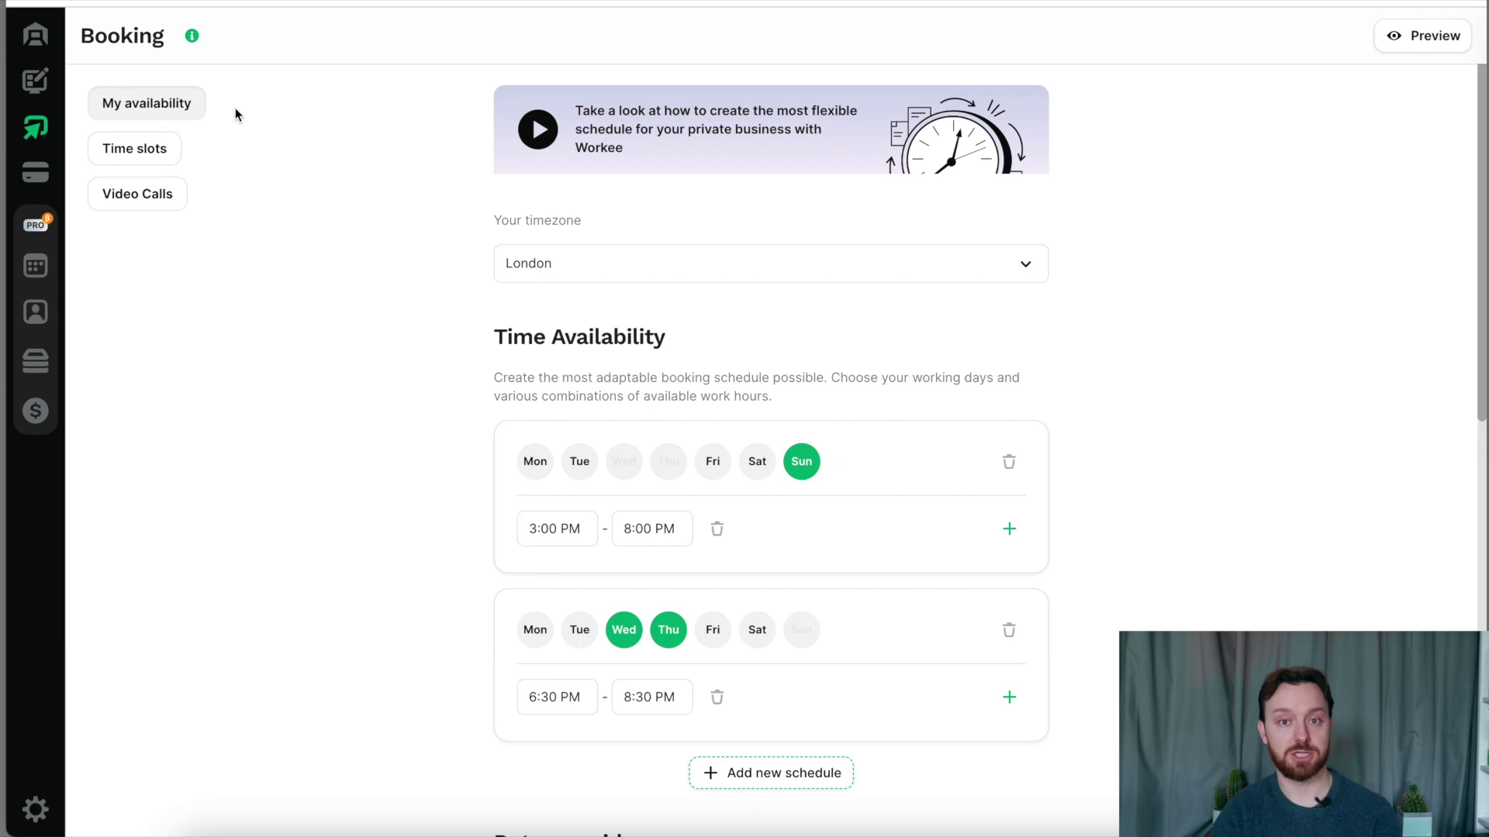
scroll(1061, 93, down, 2)
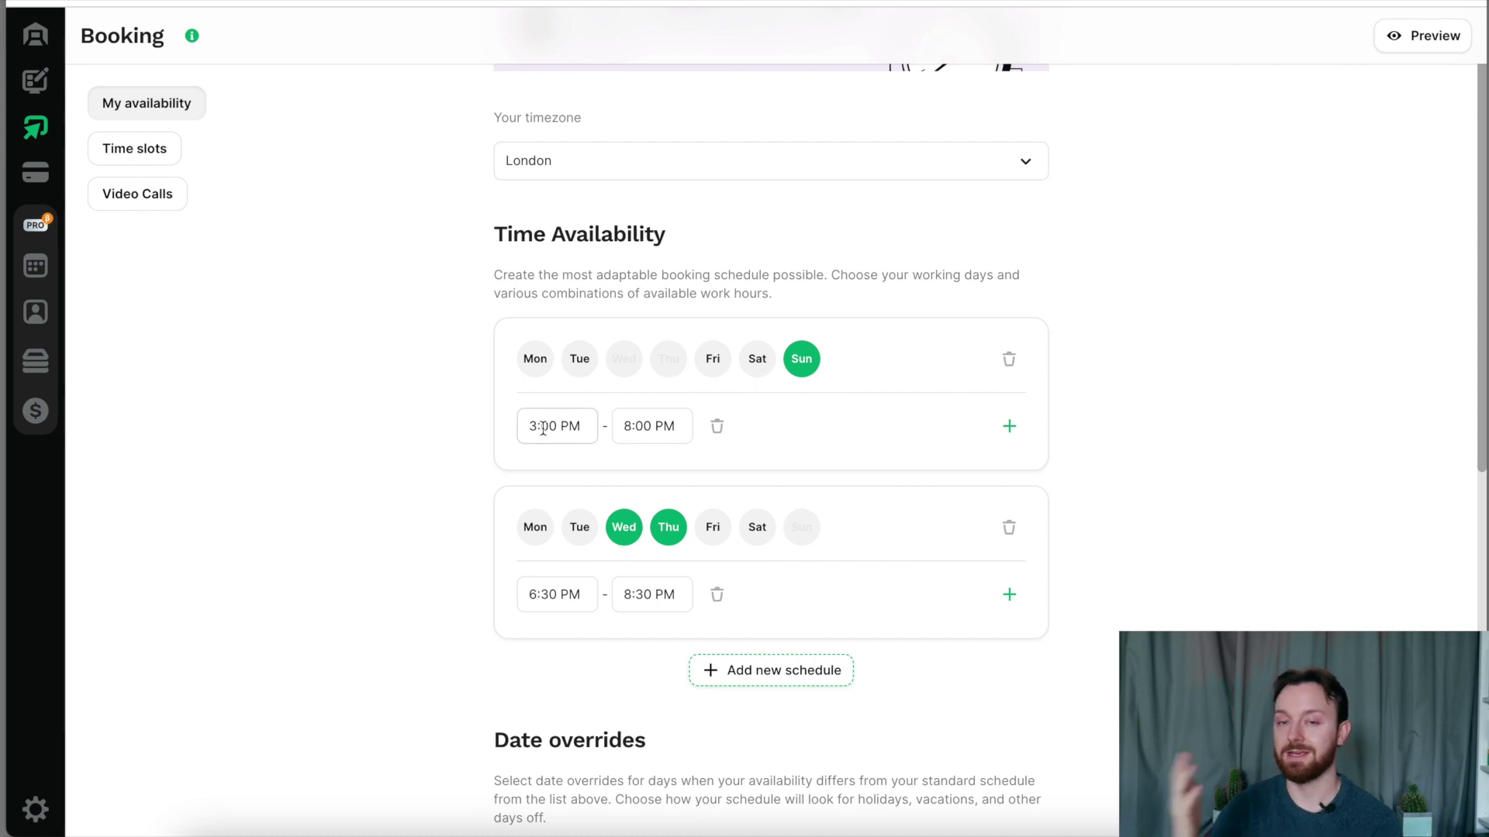
scroll(832, 441, down, 1)
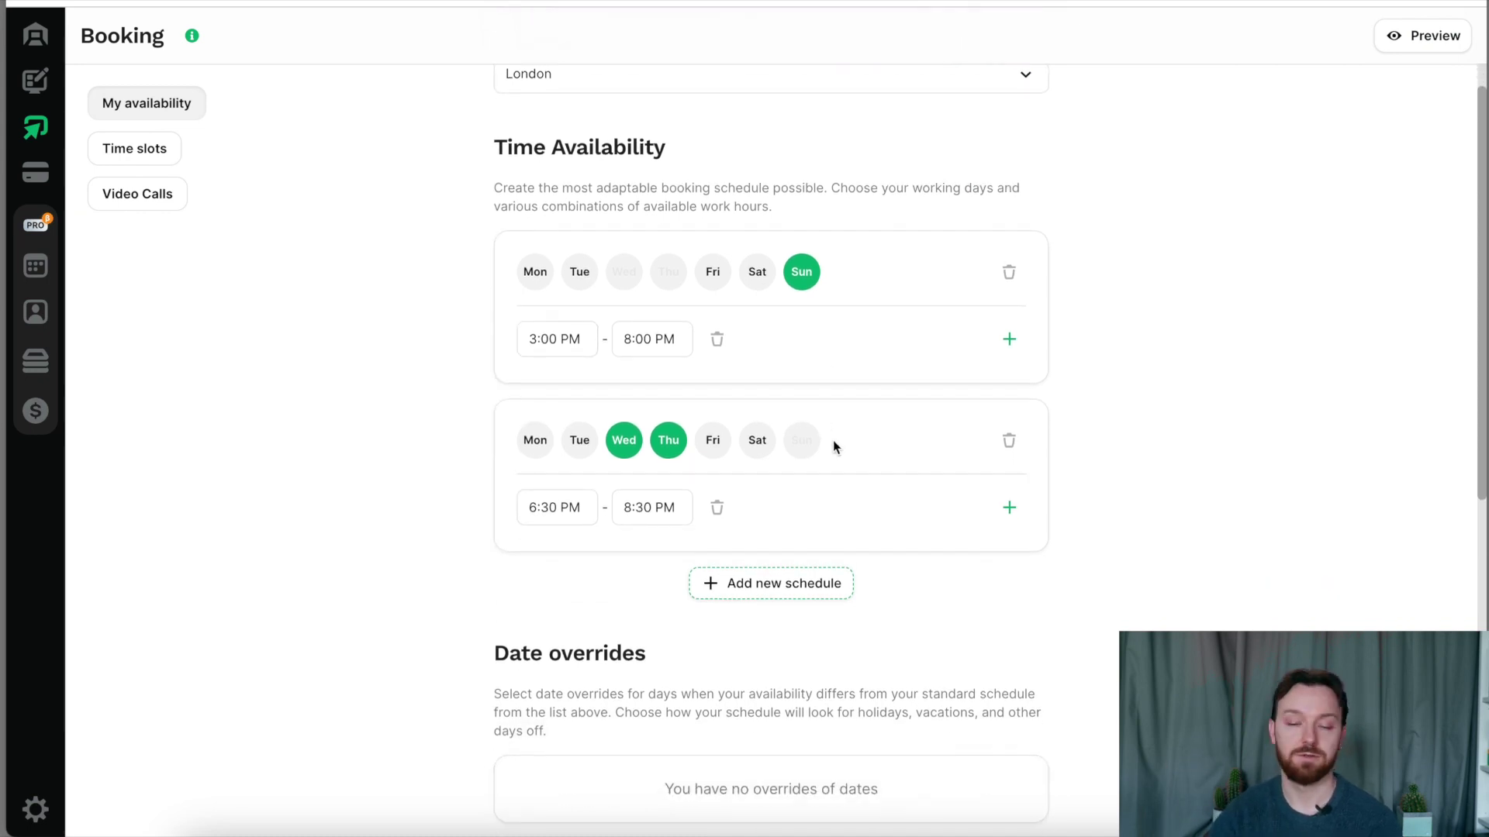
scroll(833, 441, down, 1)
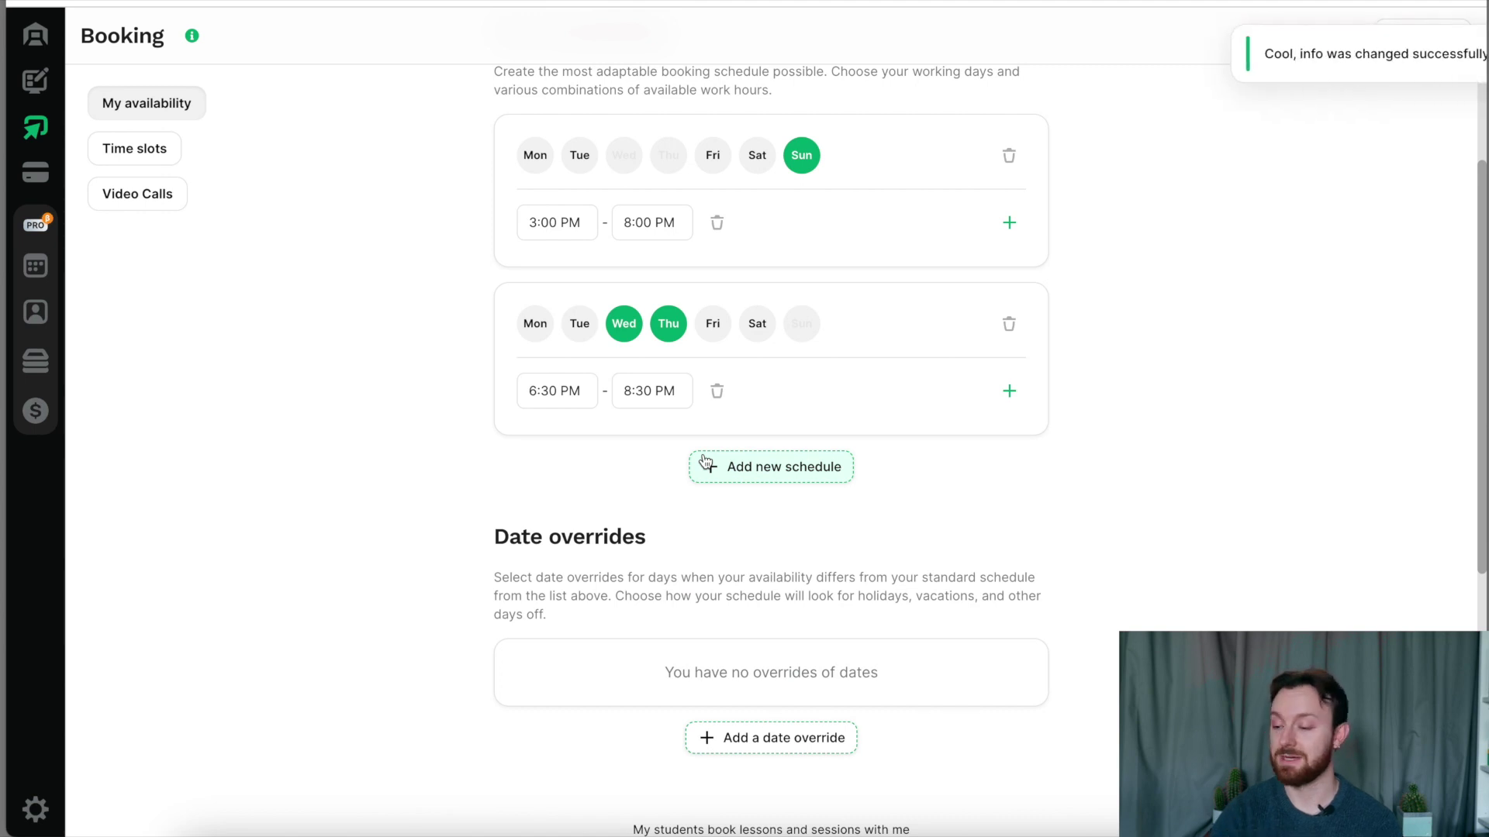
- Add a Monday–Tuesday availability schedule running 9:00 AM to 12:00 PM
click(819, 471)
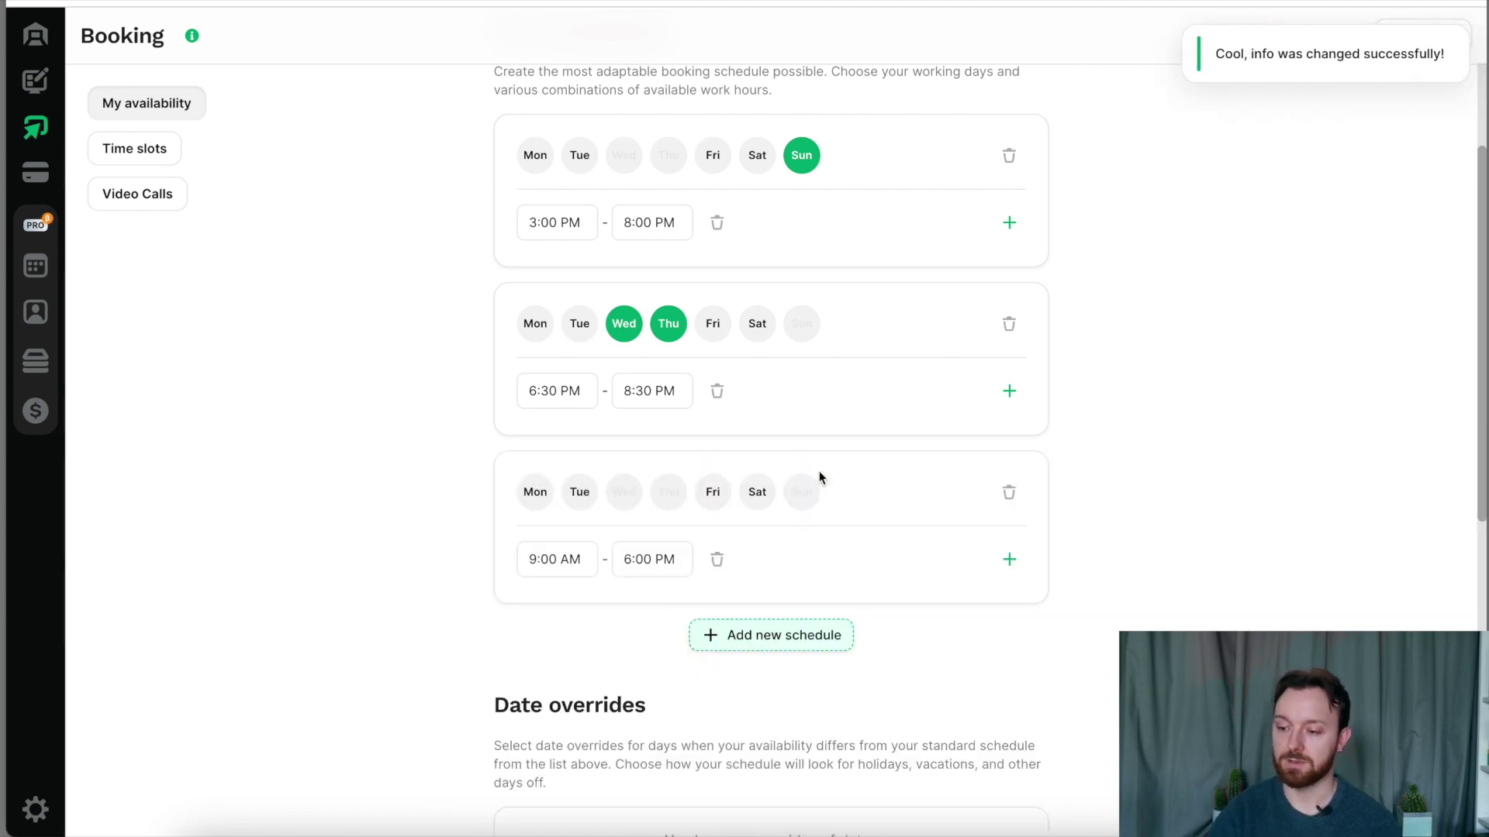
click(533, 497)
click(583, 500)
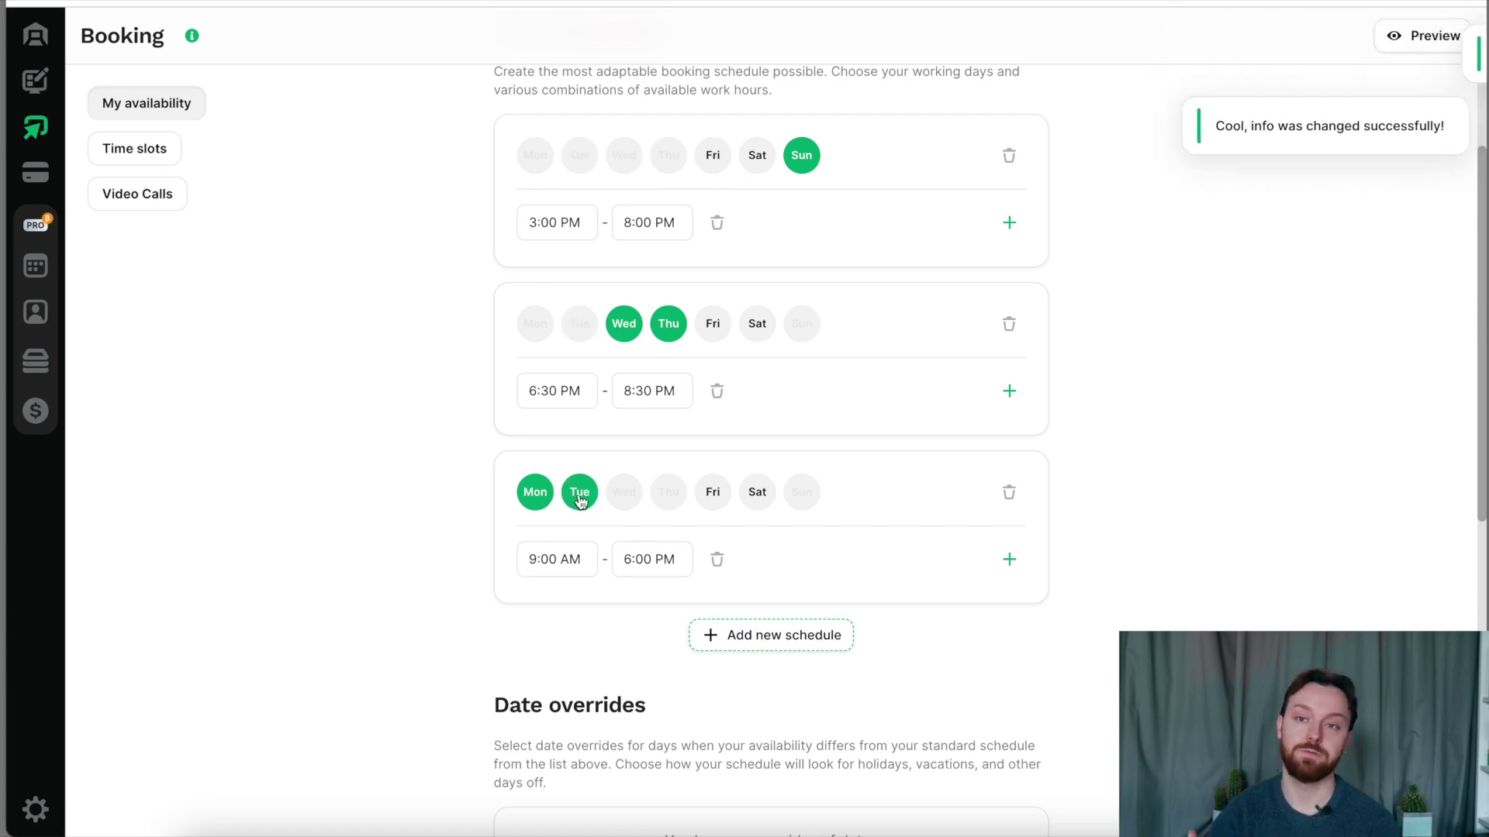
click(555, 561)
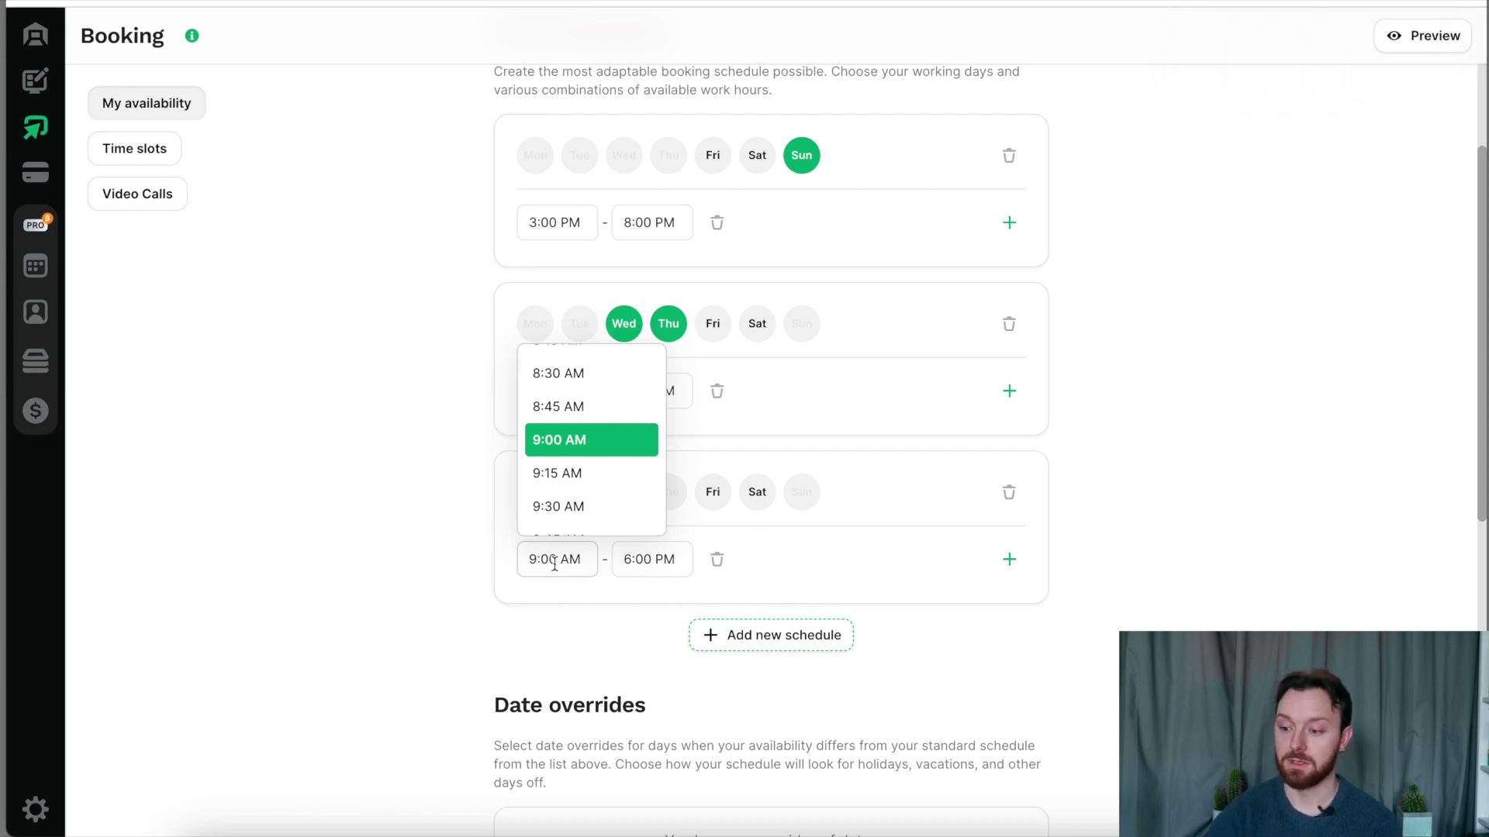
click(658, 560)
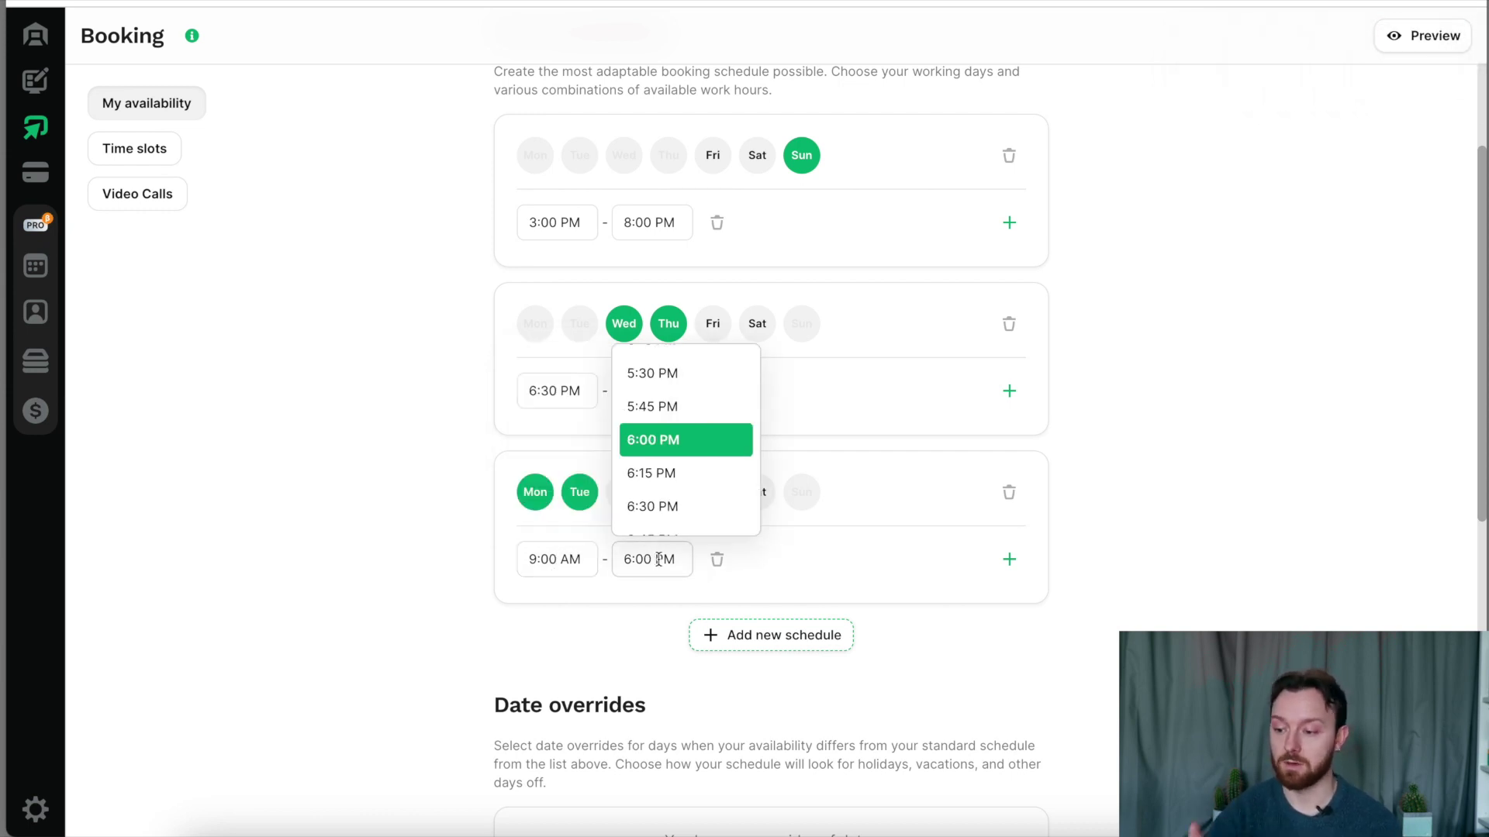
scroll(644, 434, up, 10)
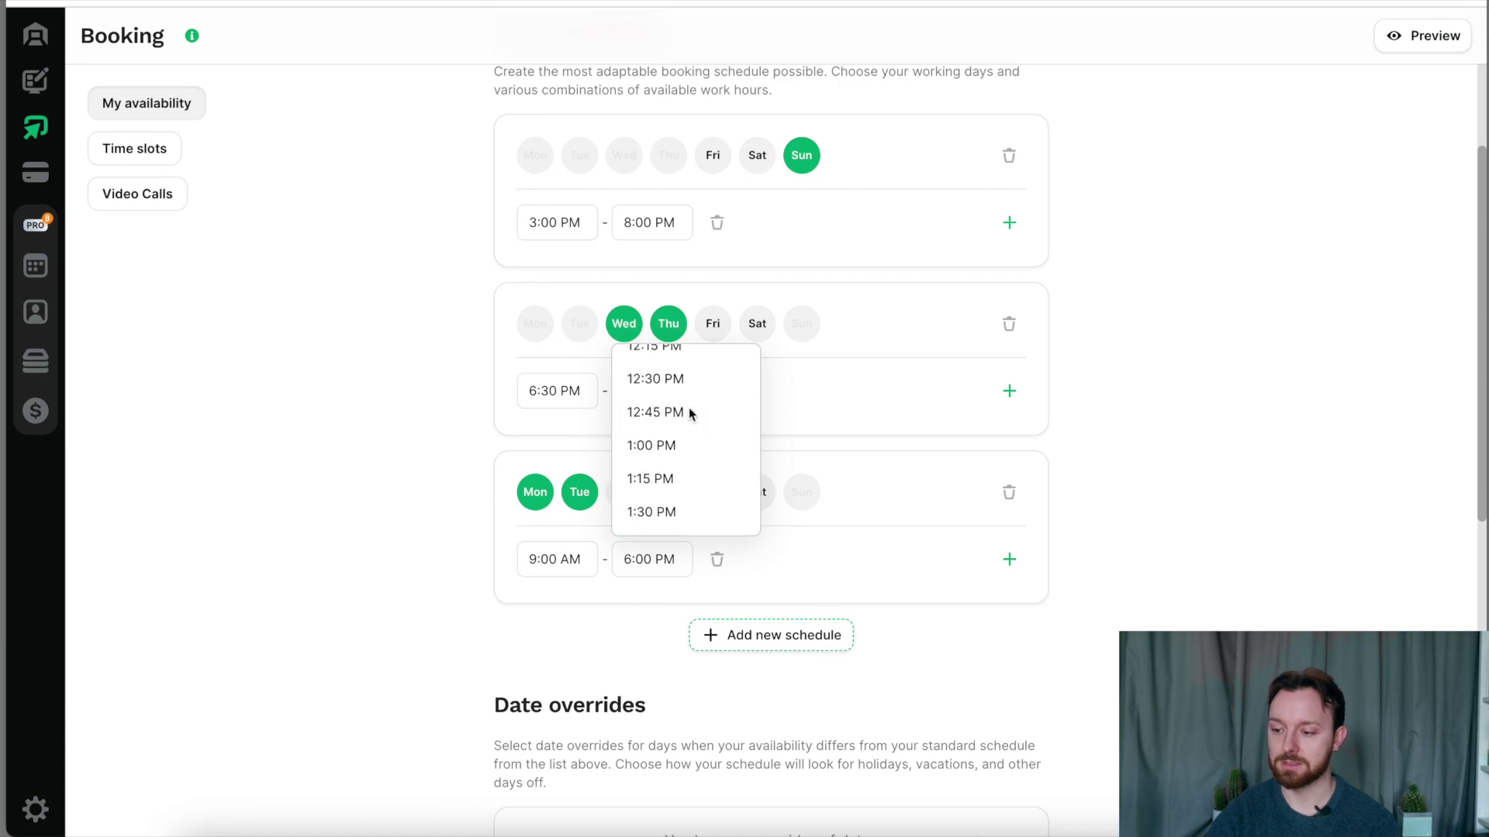
scroll(688, 416, down, 1)
scroll(686, 415, up, 3)
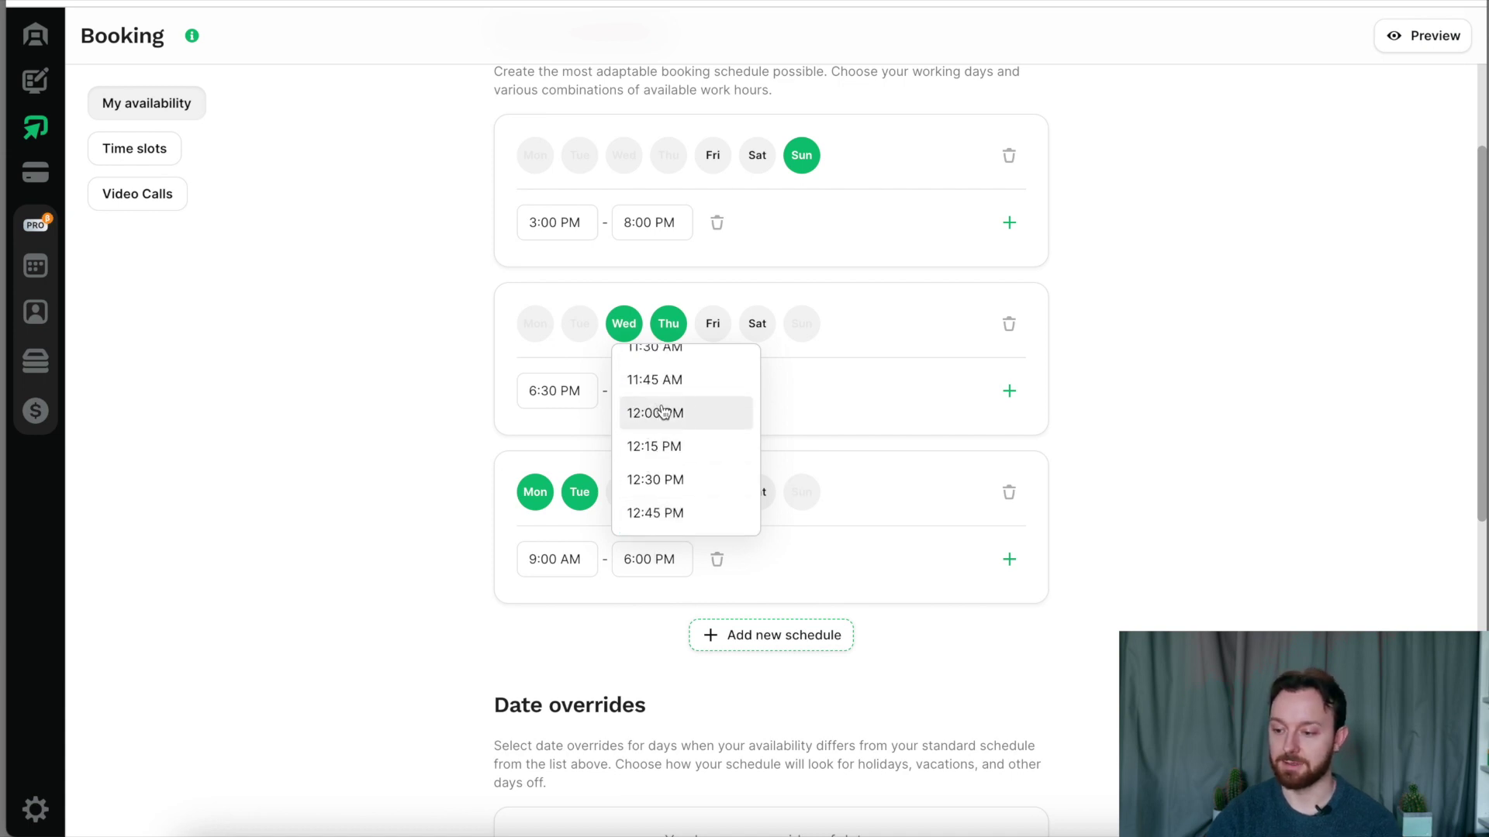
click(665, 411)
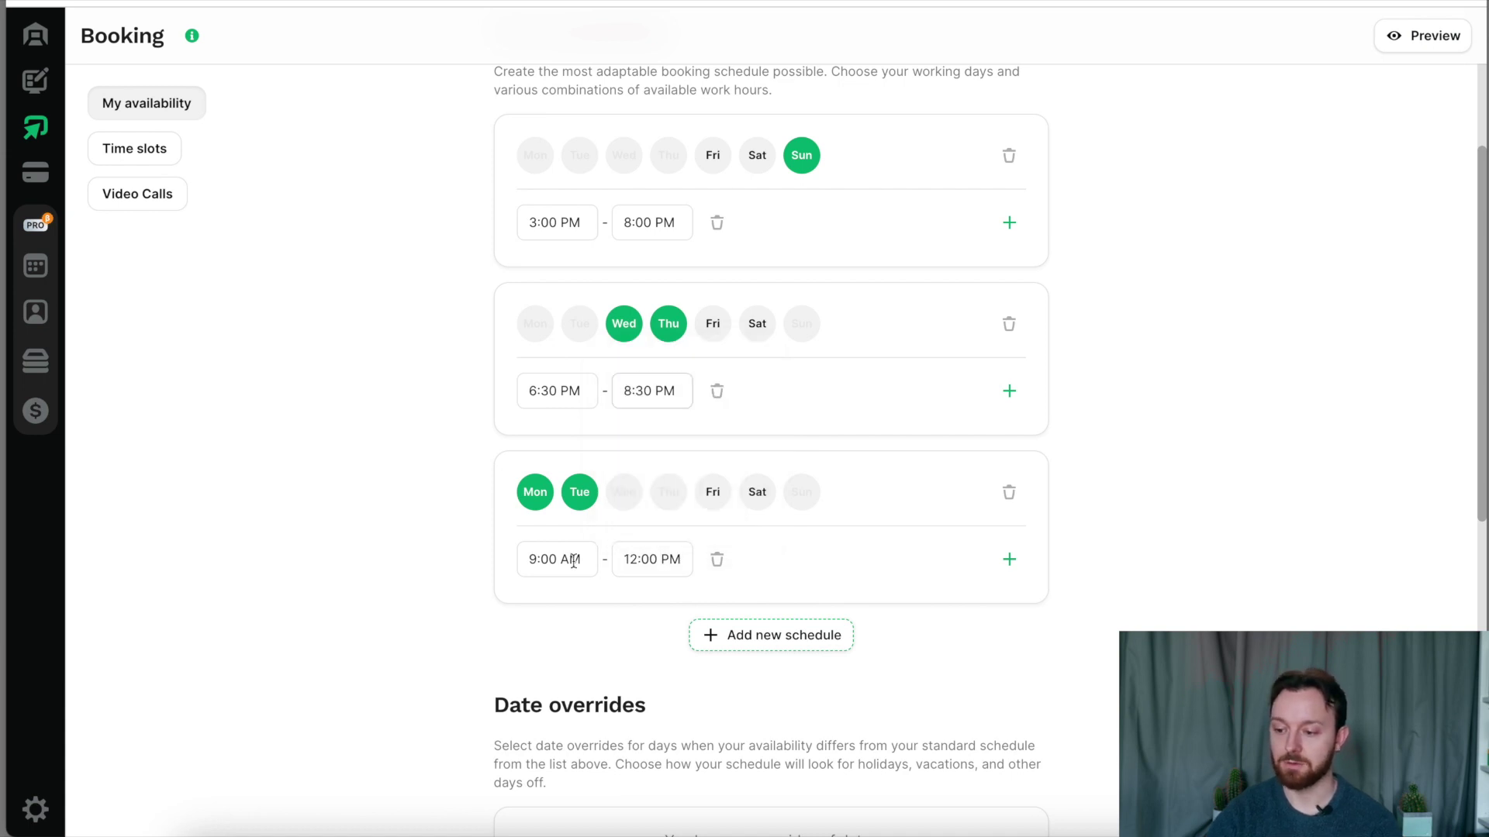
- Add a second Monday–Tuesday range from 1:00 PM to 4:00 PM and save
click(1008, 559)
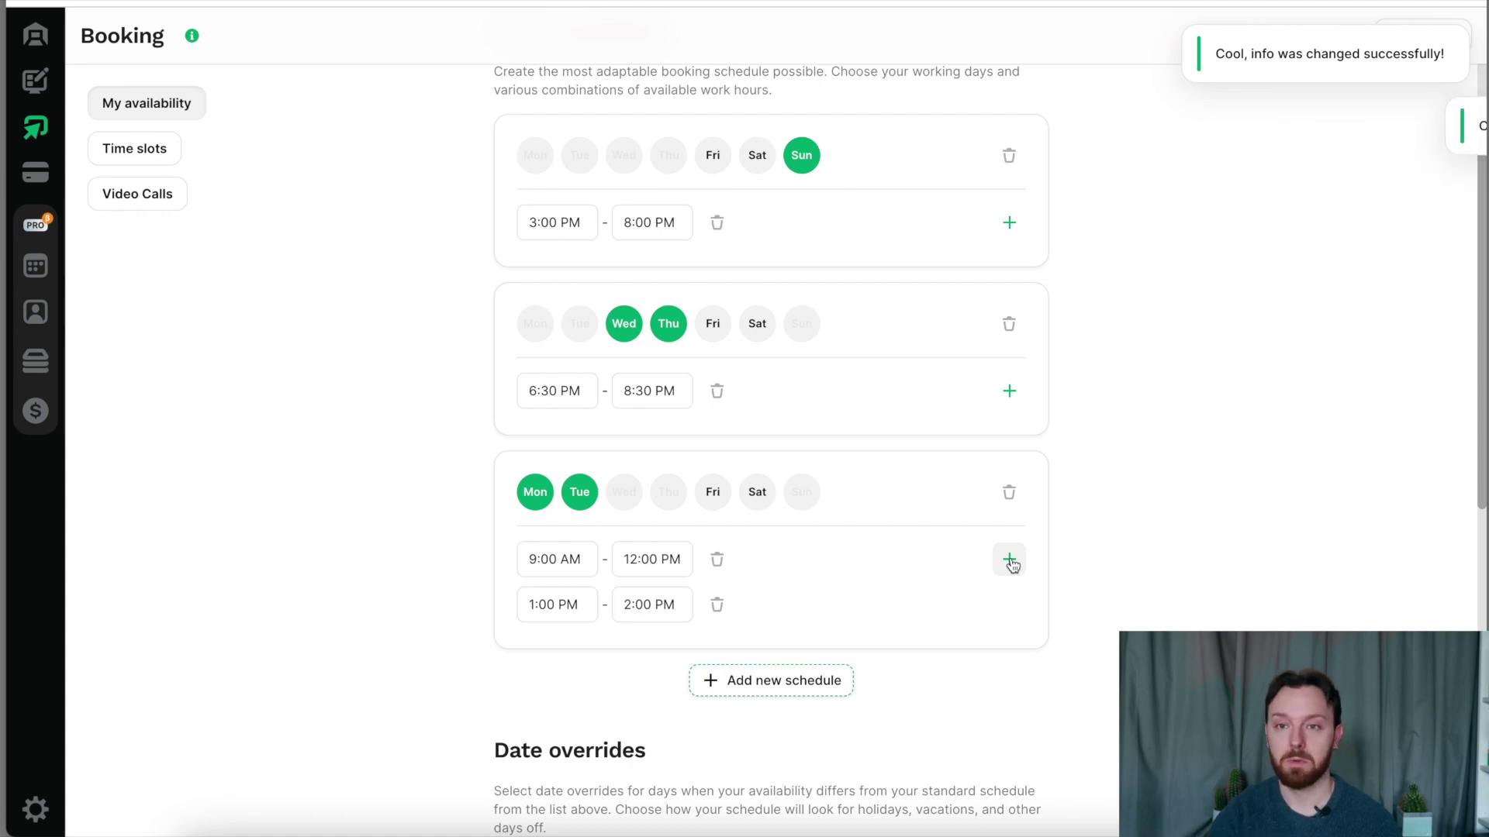
click(665, 597)
scroll(678, 546, down, 1)
scroll(678, 546, down, 6)
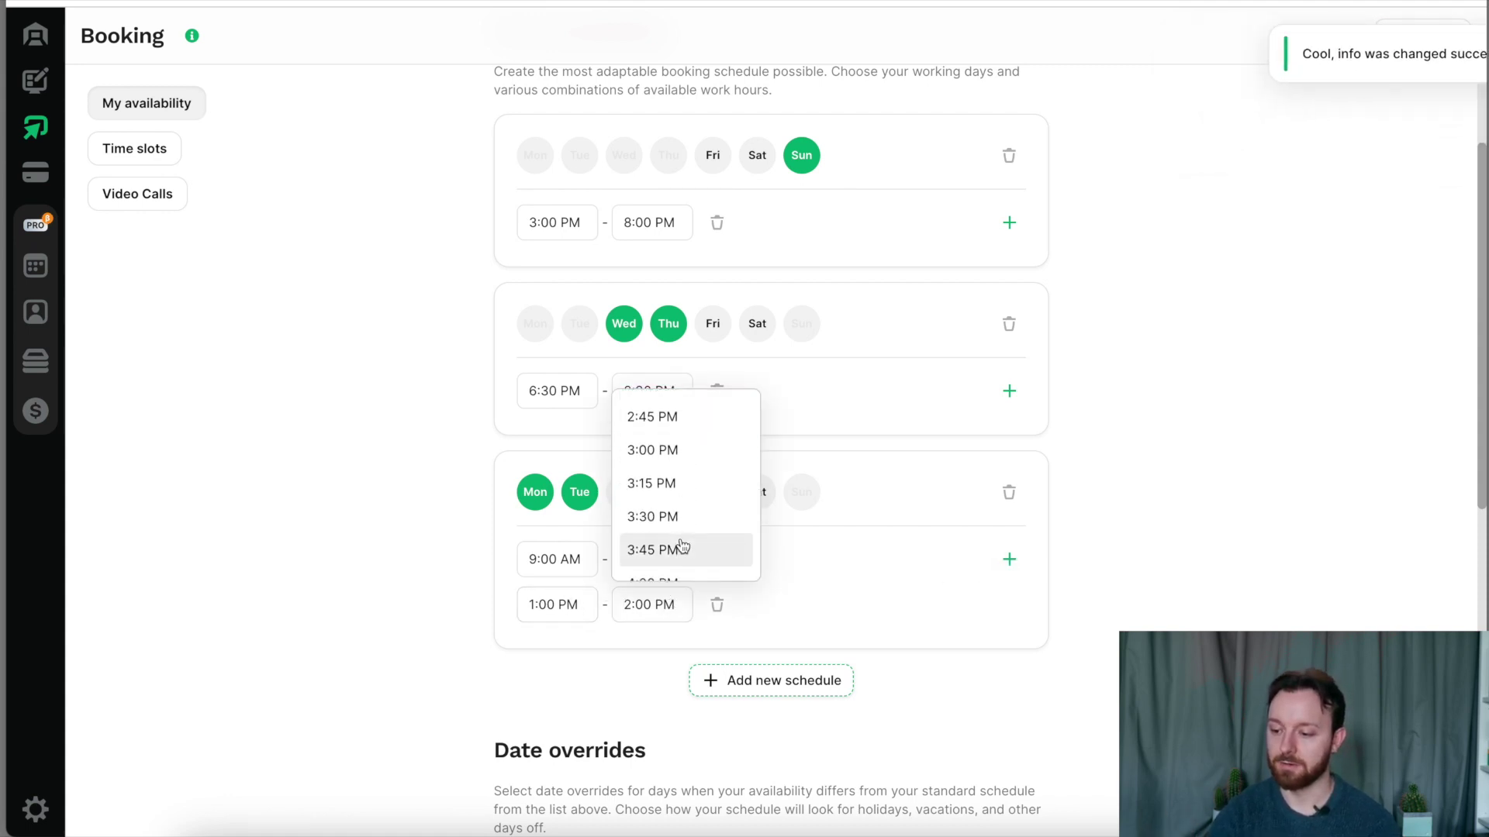
click(683, 458)
click(877, 595)
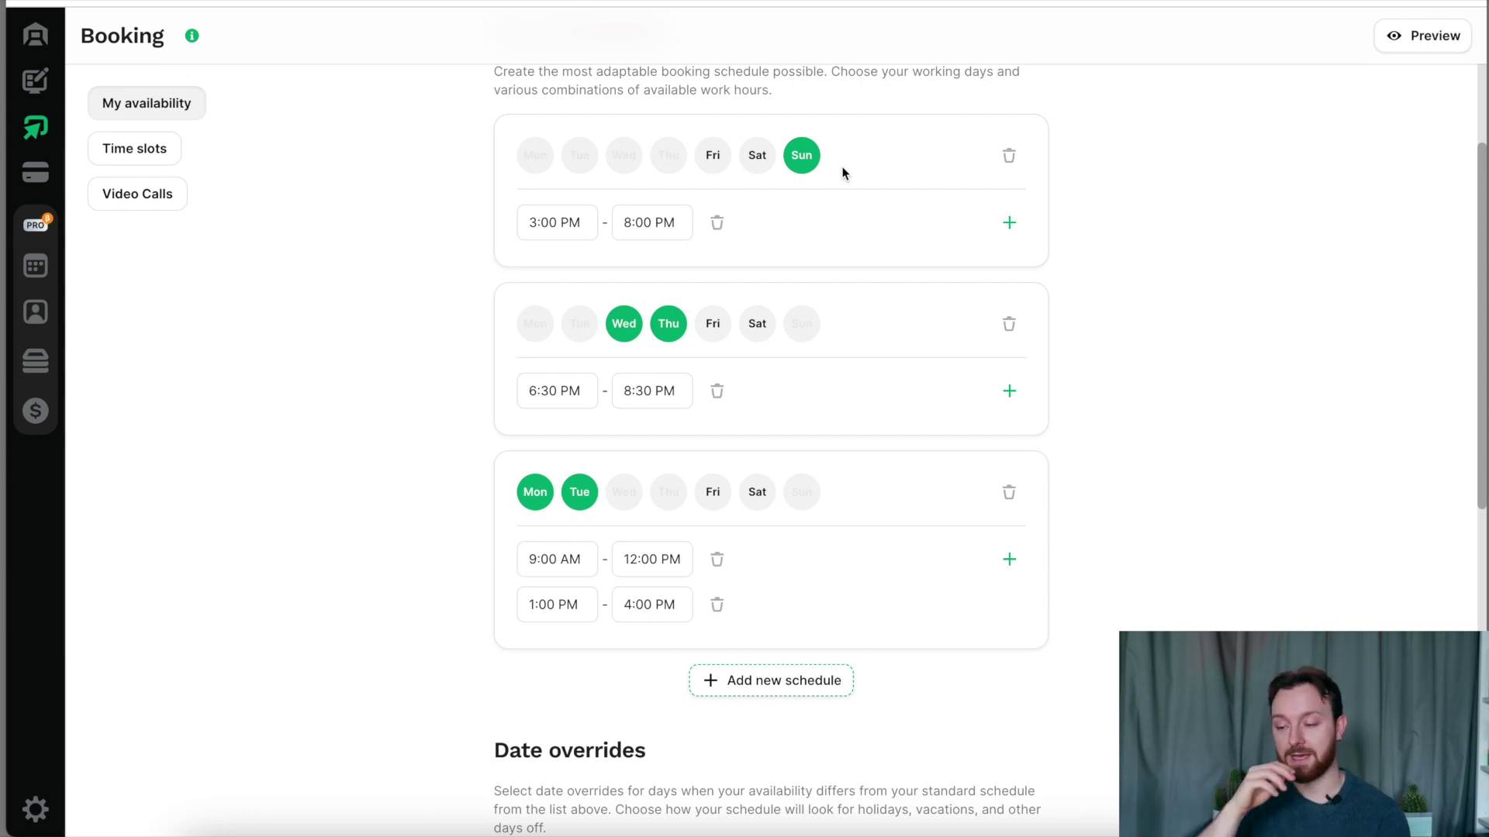
- Draft a date override marking Feb 19–23, 2023 as unavailable
scroll(1300, 489, down, 5)
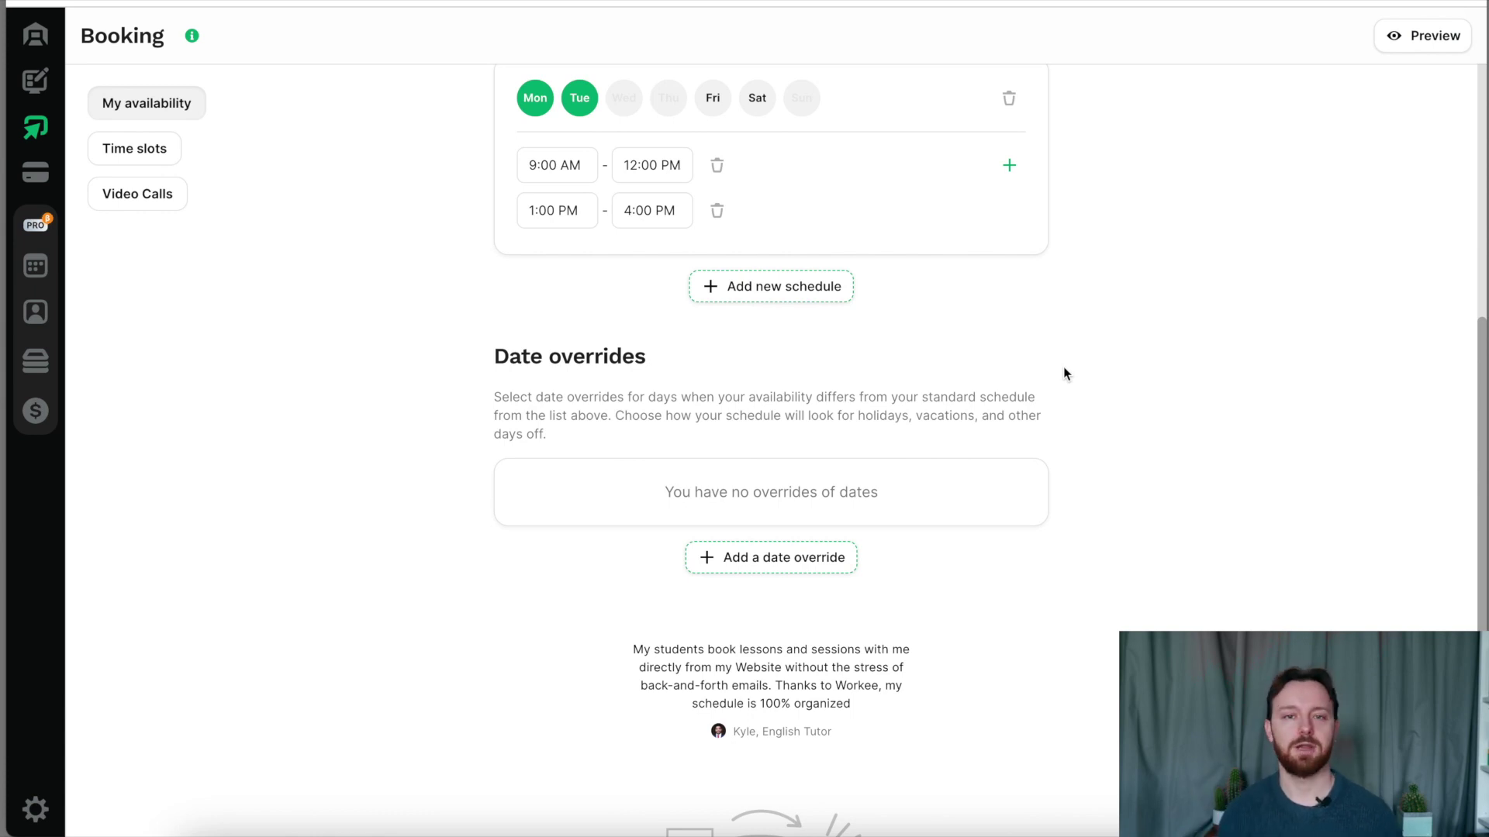
scroll(1063, 370, up, 6)
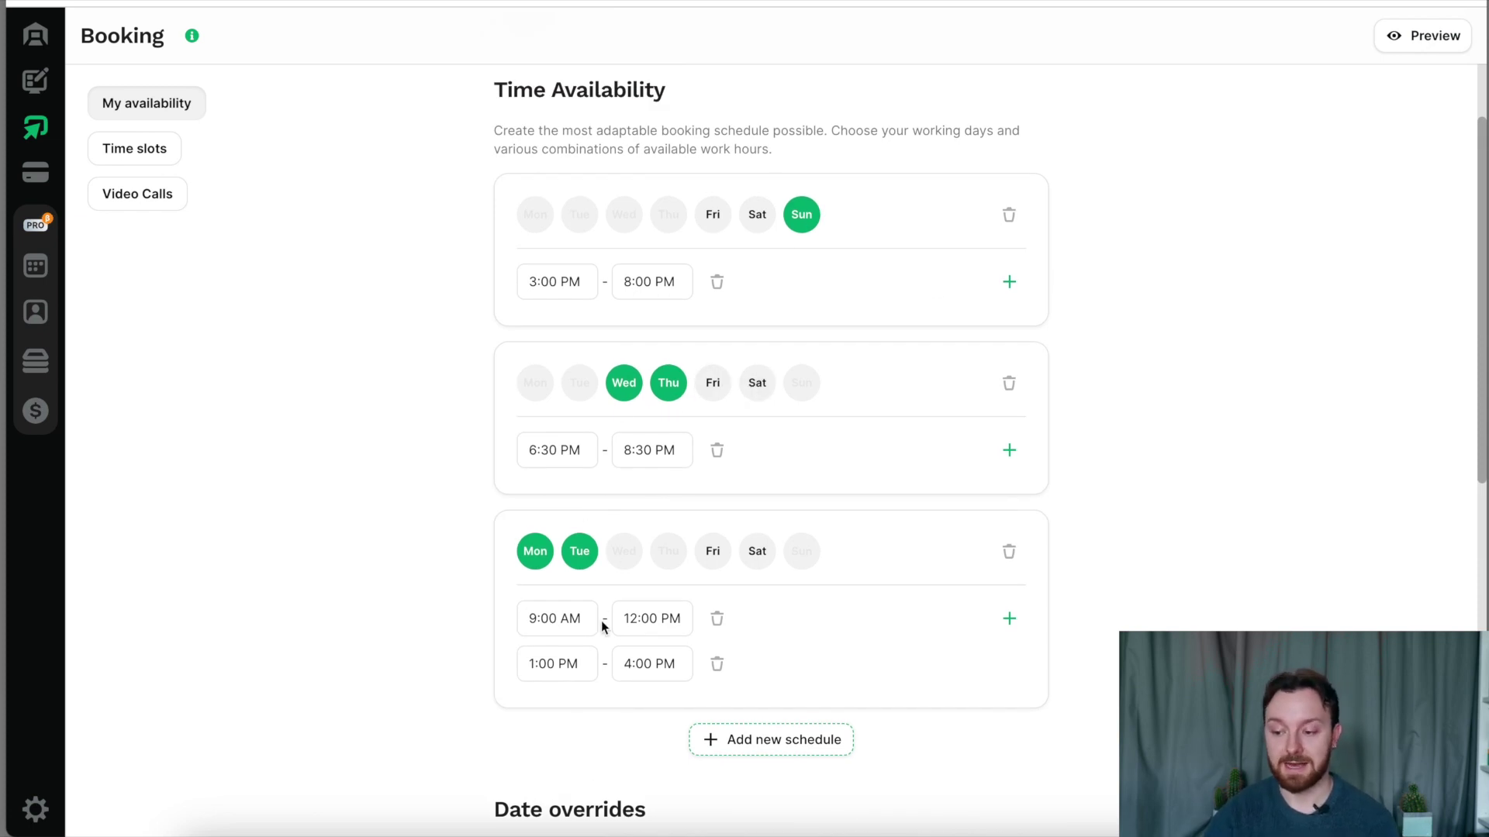
scroll(936, 576, down, 4)
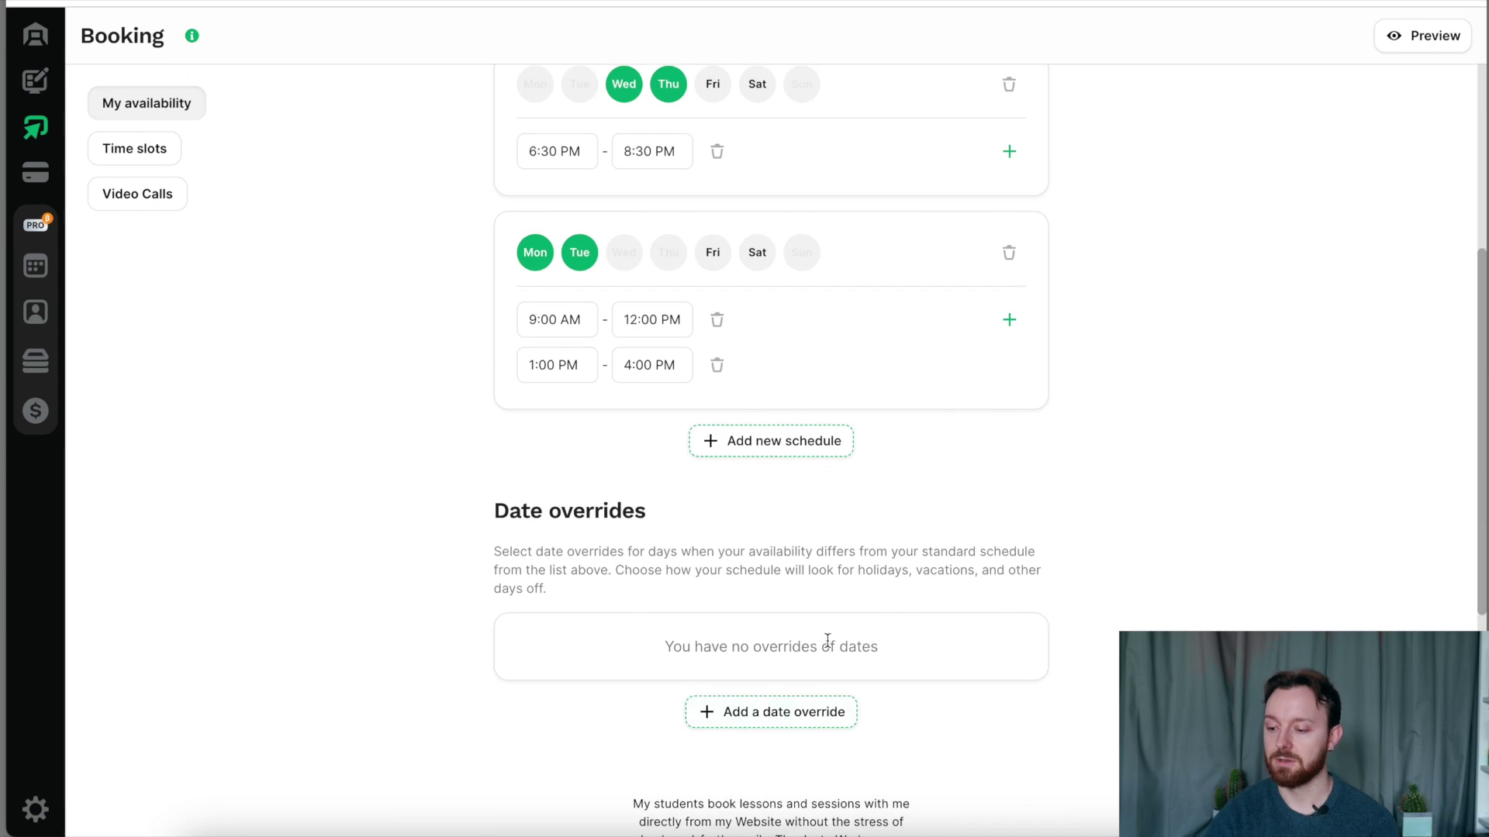
scroll(828, 641, down, 3)
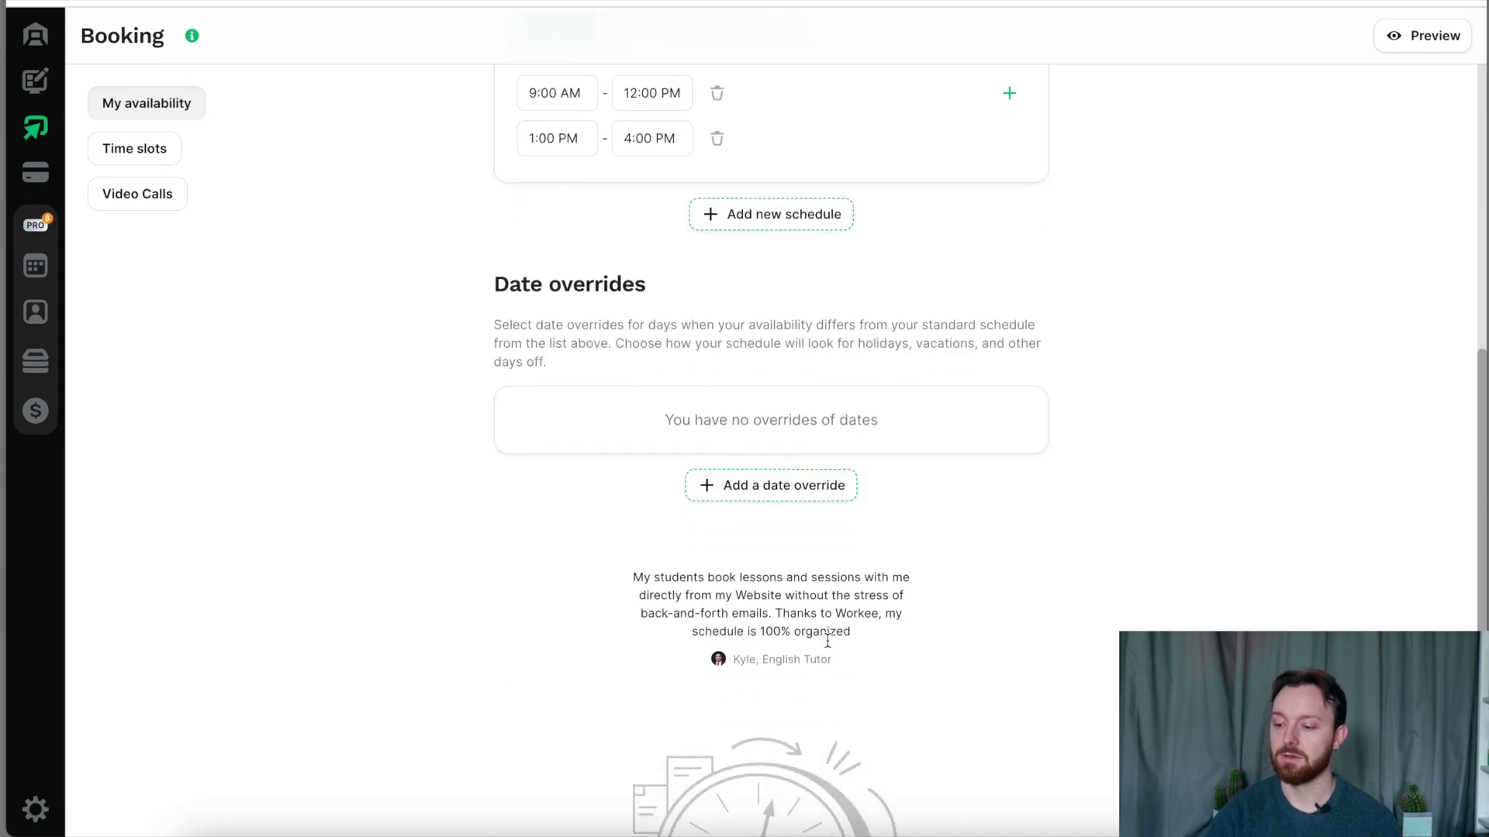
click(785, 498)
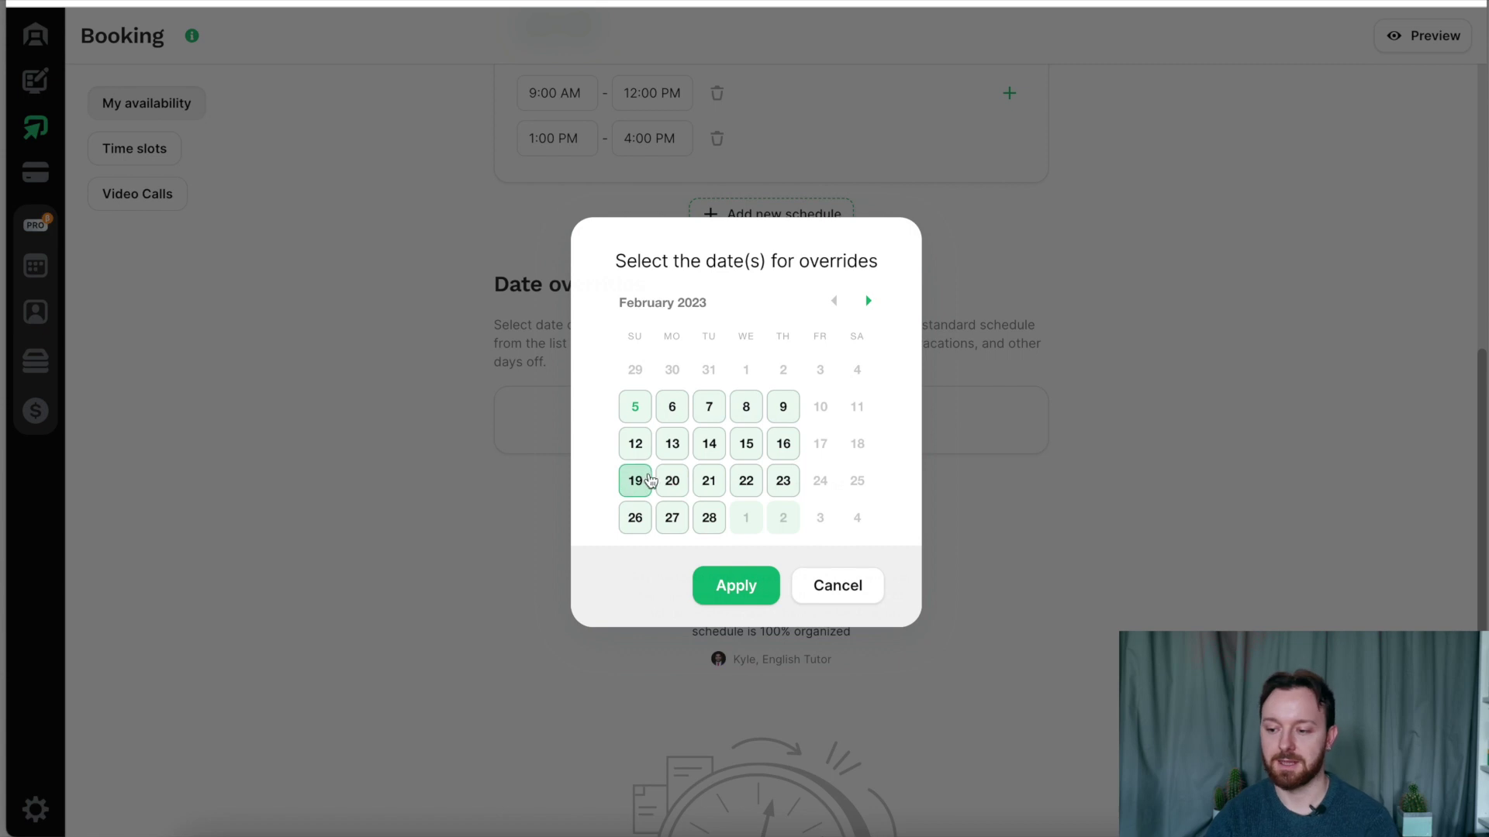
click(635, 481)
click(672, 484)
click(632, 487)
click(708, 487)
click(743, 484)
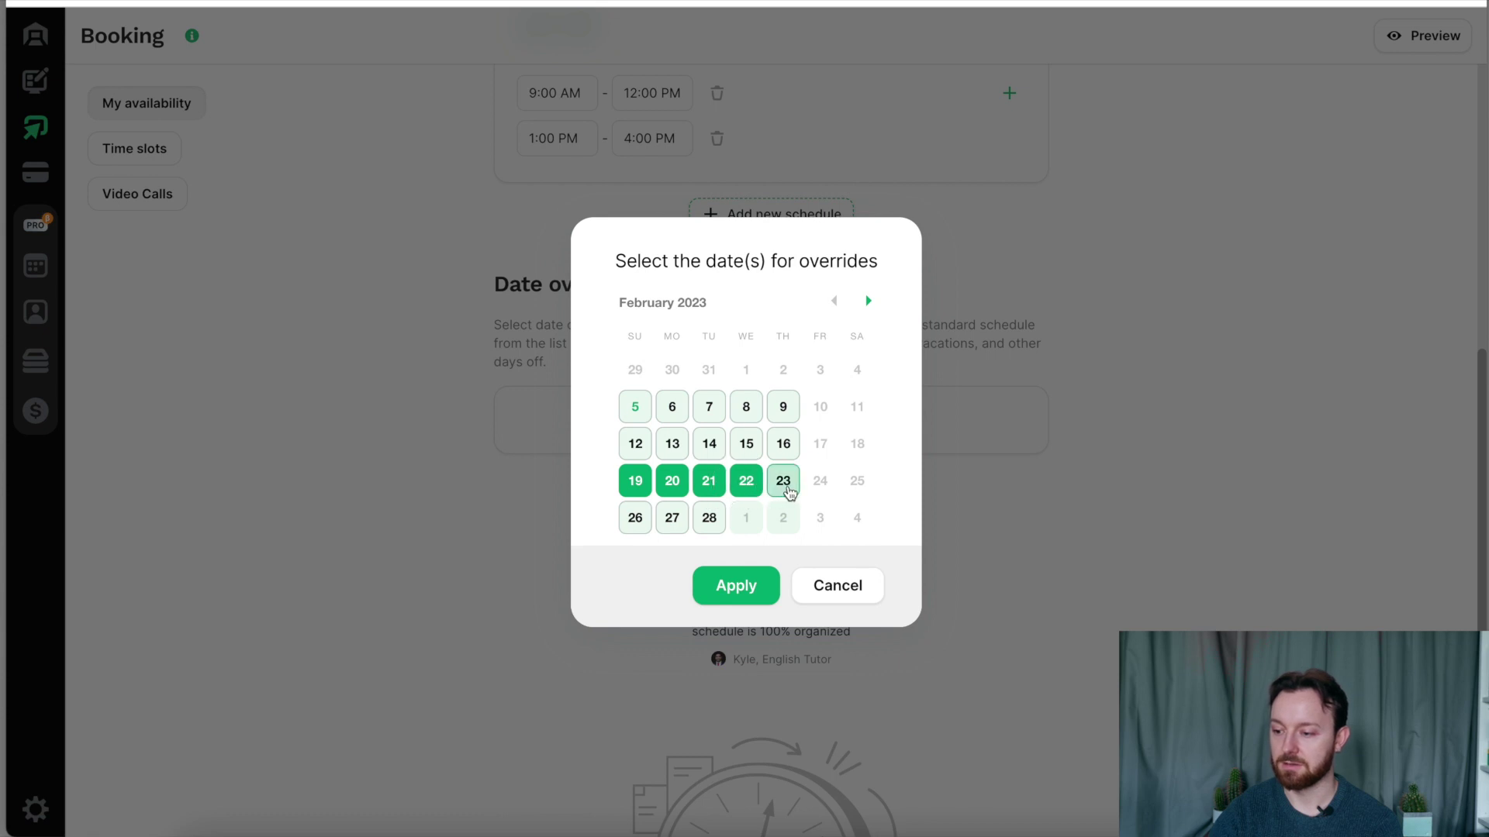
click(785, 484)
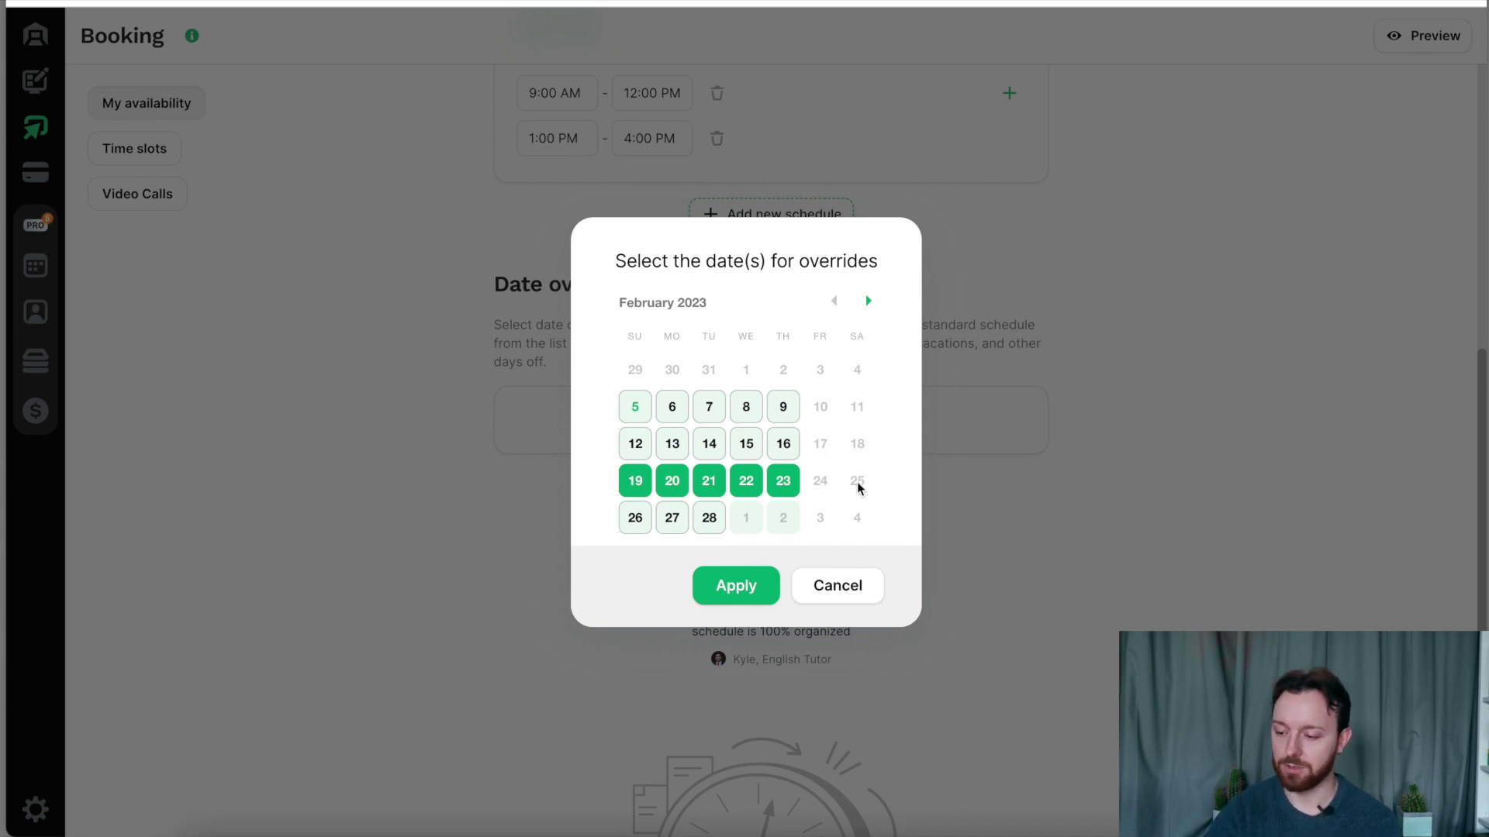
click(750, 574)
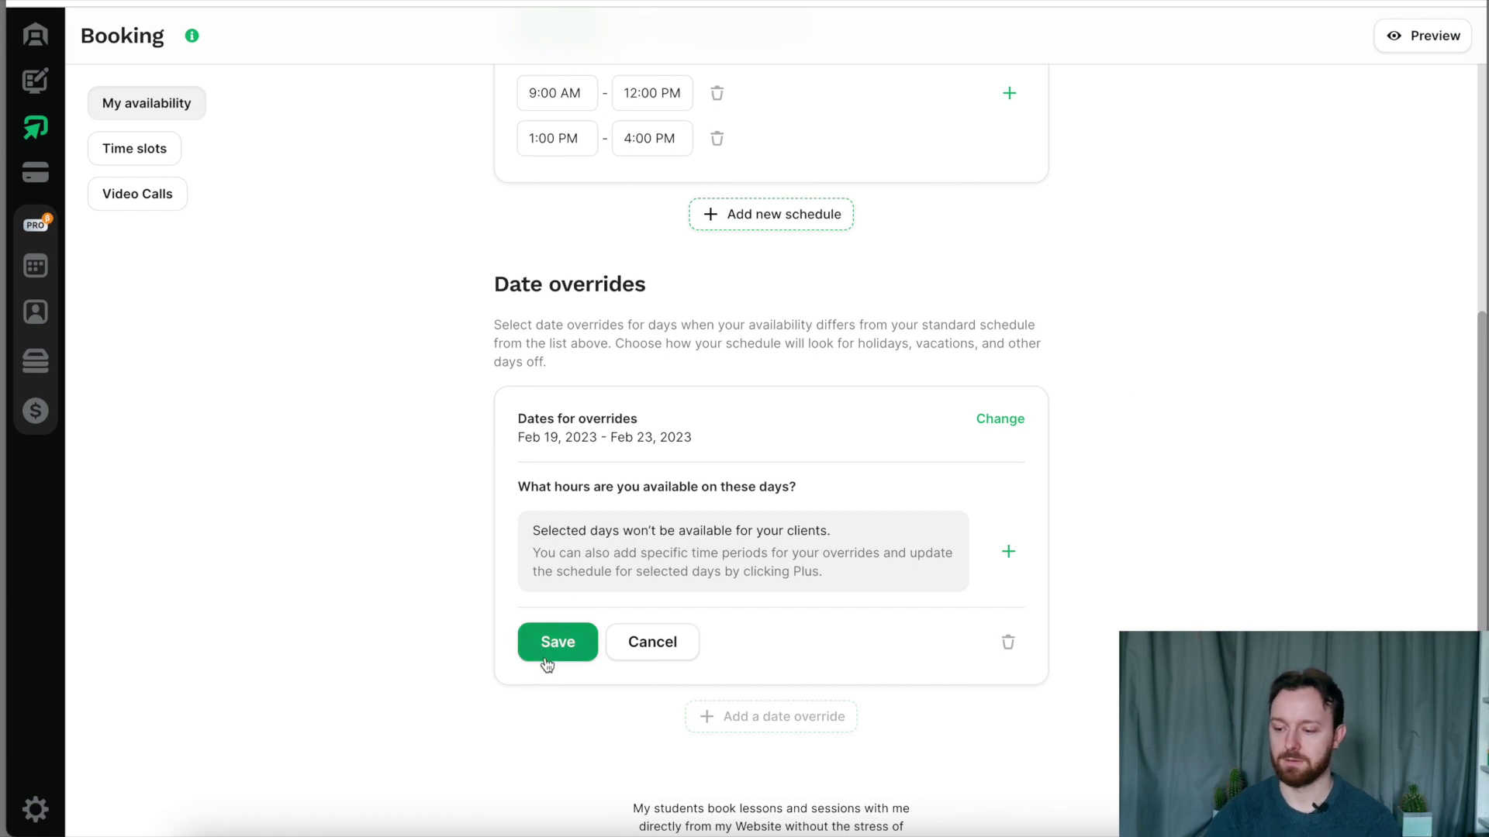
- Save the Feb 19–23 override and add a new override for Feb 7, 2023
click(571, 631)
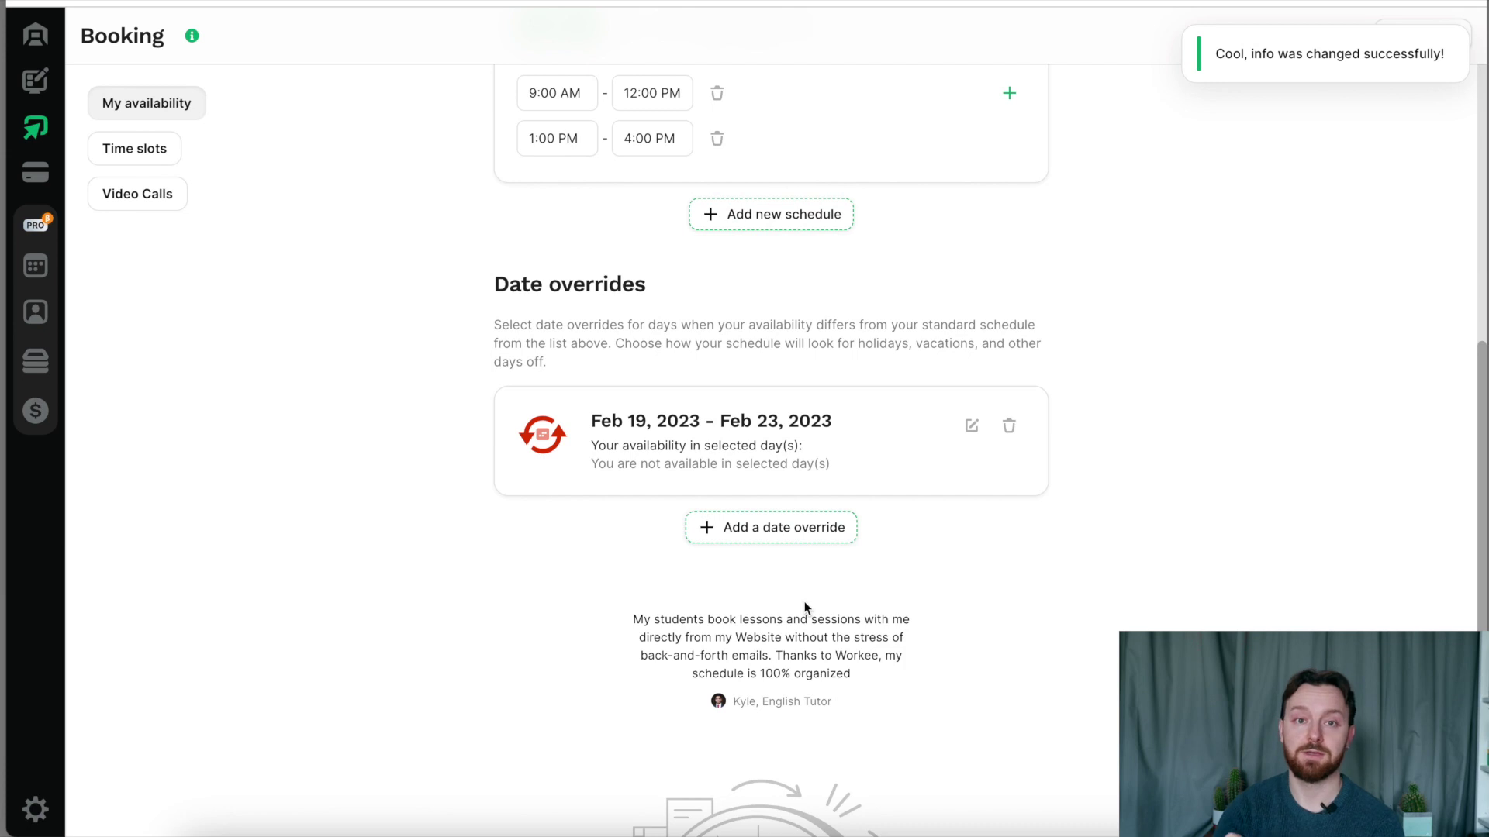
click(799, 537)
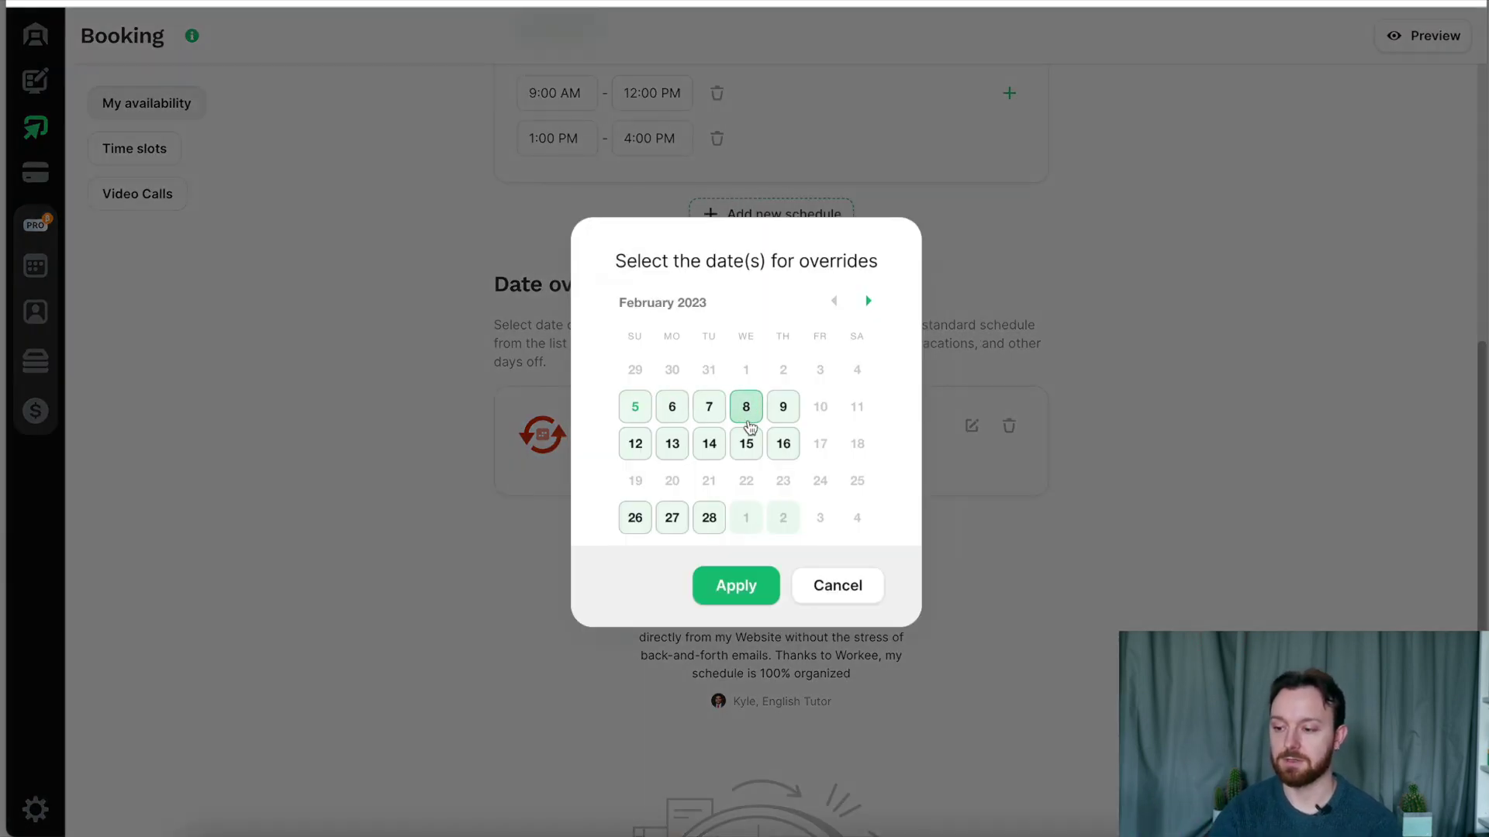
click(708, 409)
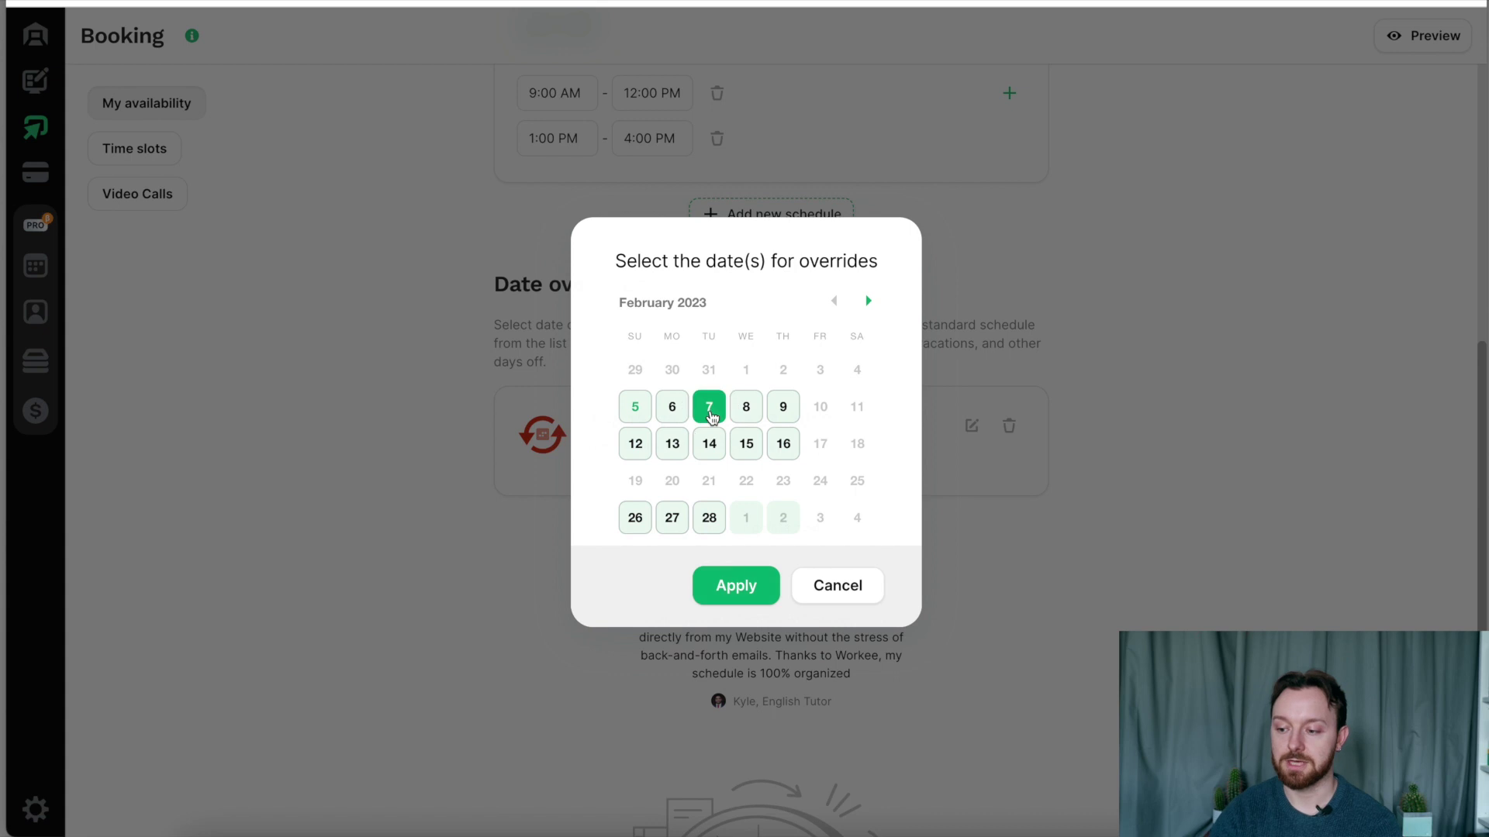
click(739, 588)
scroll(603, 271, up, 1)
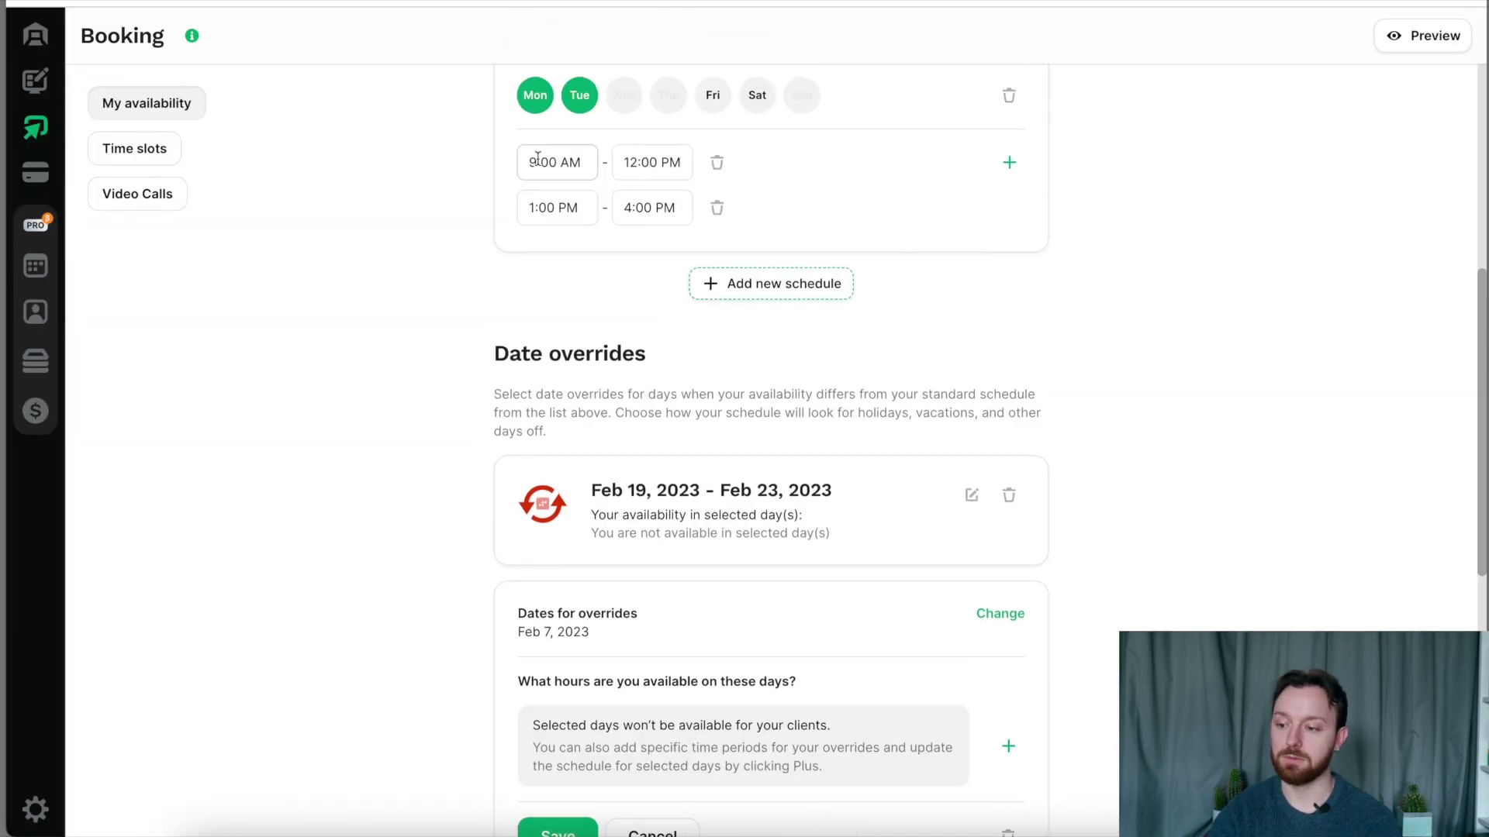
scroll(682, 566, down, 3)
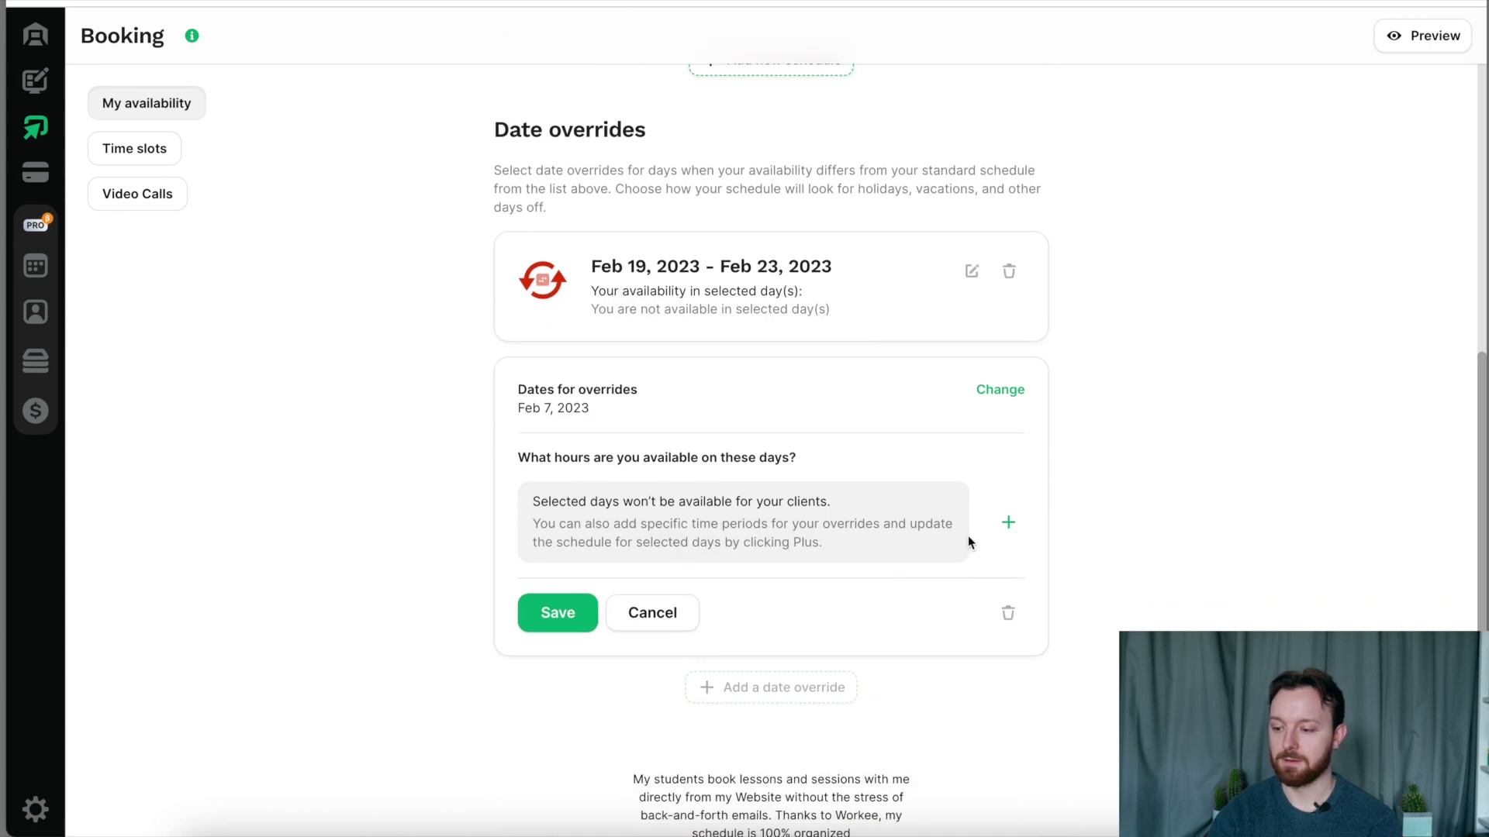
- Give the Feb 7 override available hours of 1:00 PM to 3:00 PM and save it
click(1007, 523)
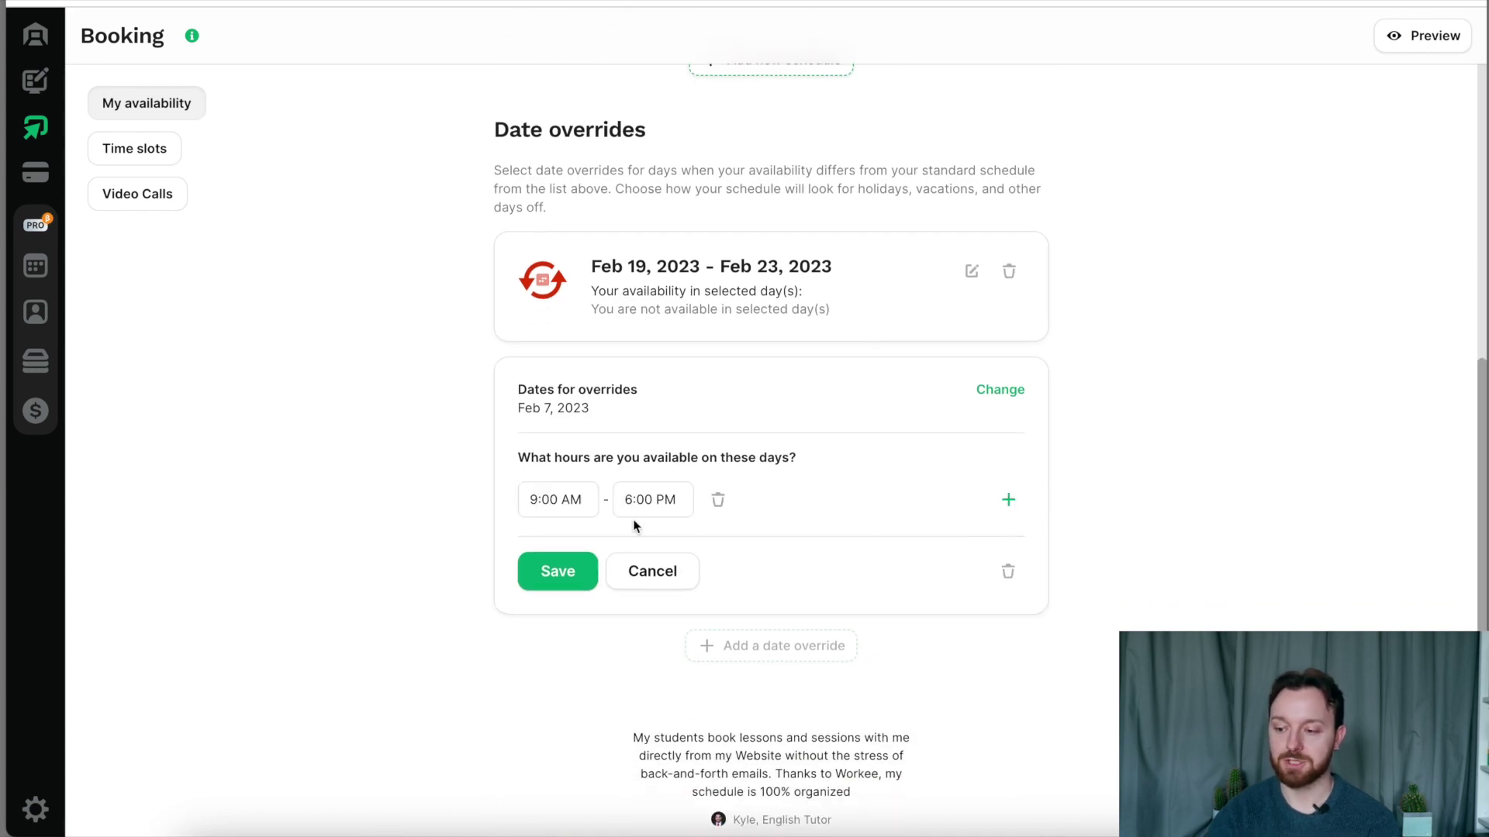
click(575, 496)
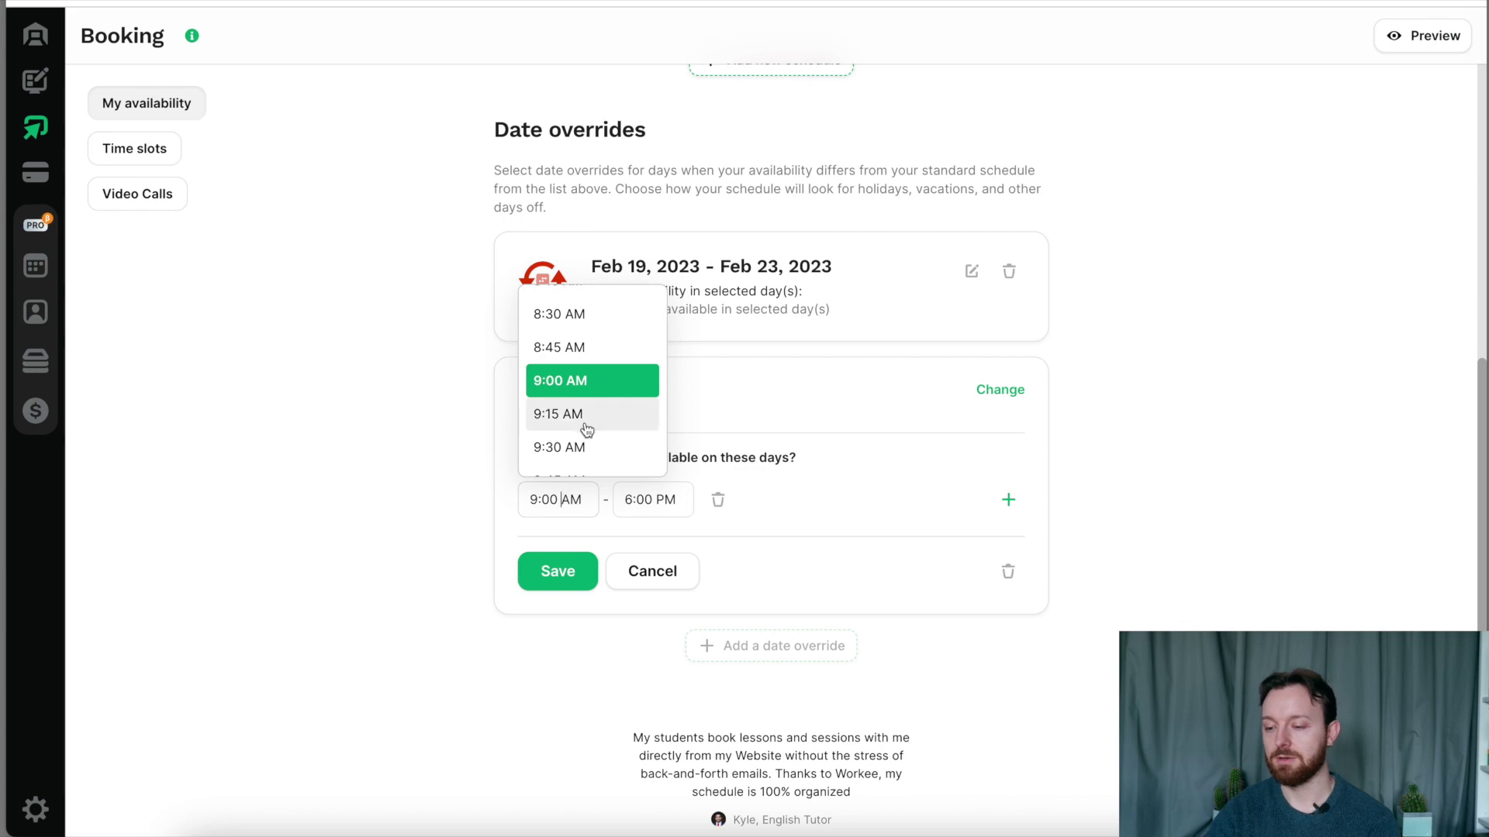
scroll(581, 395, down, 8)
click(572, 390)
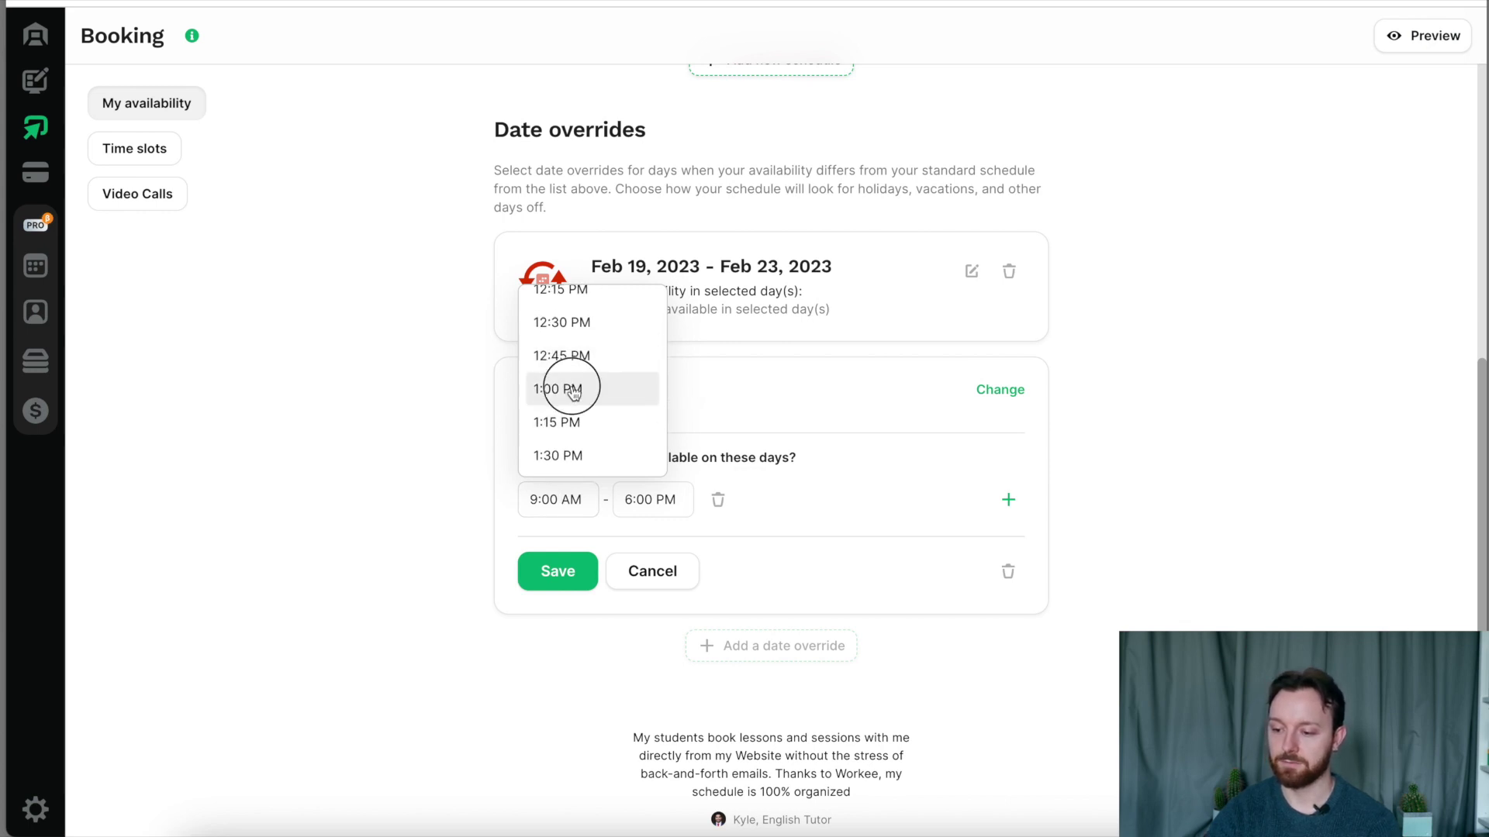
click(644, 498)
scroll(661, 310, up, 6)
click(661, 364)
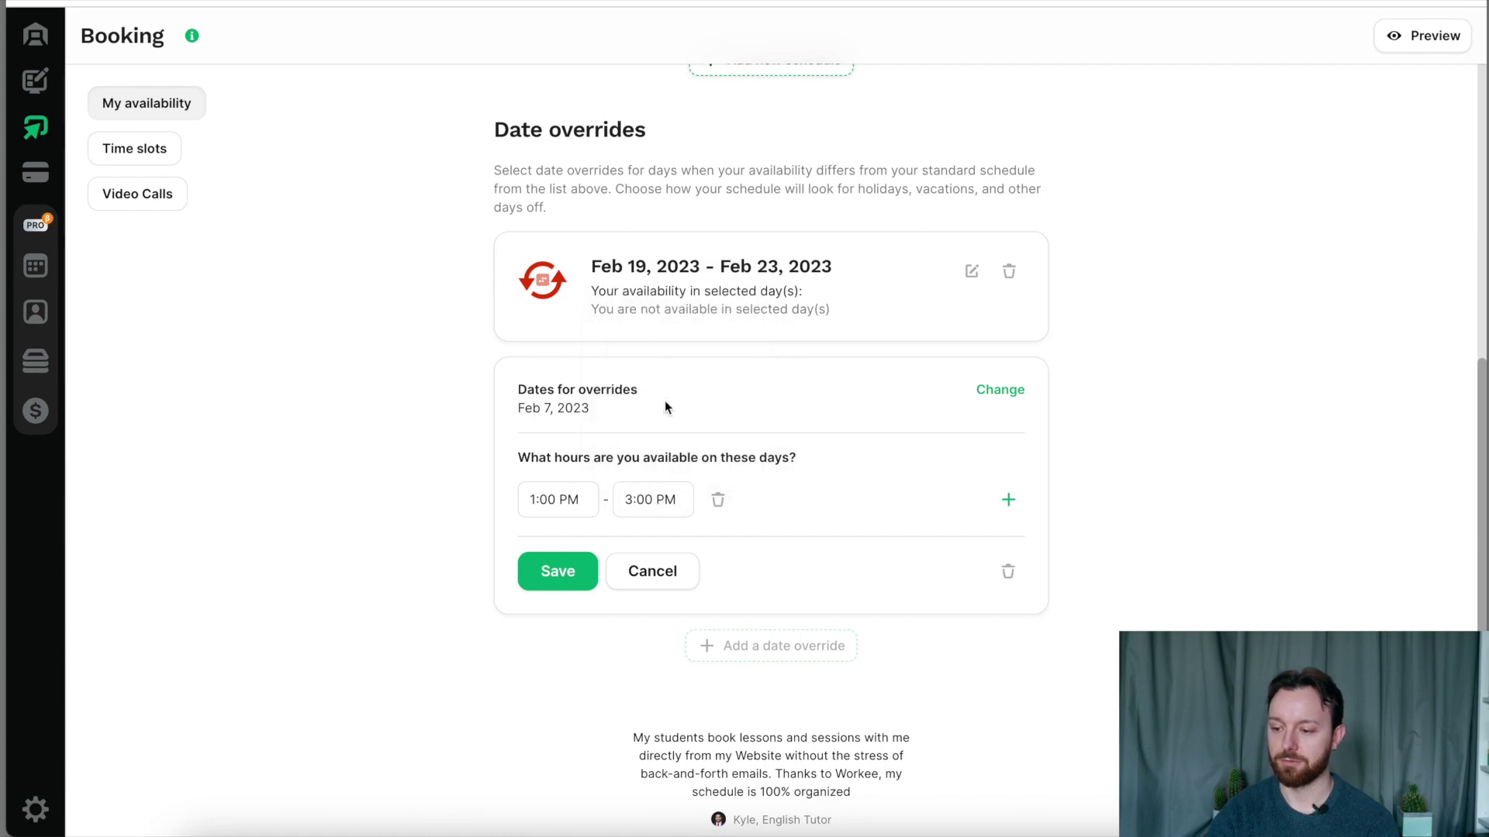
click(555, 571)
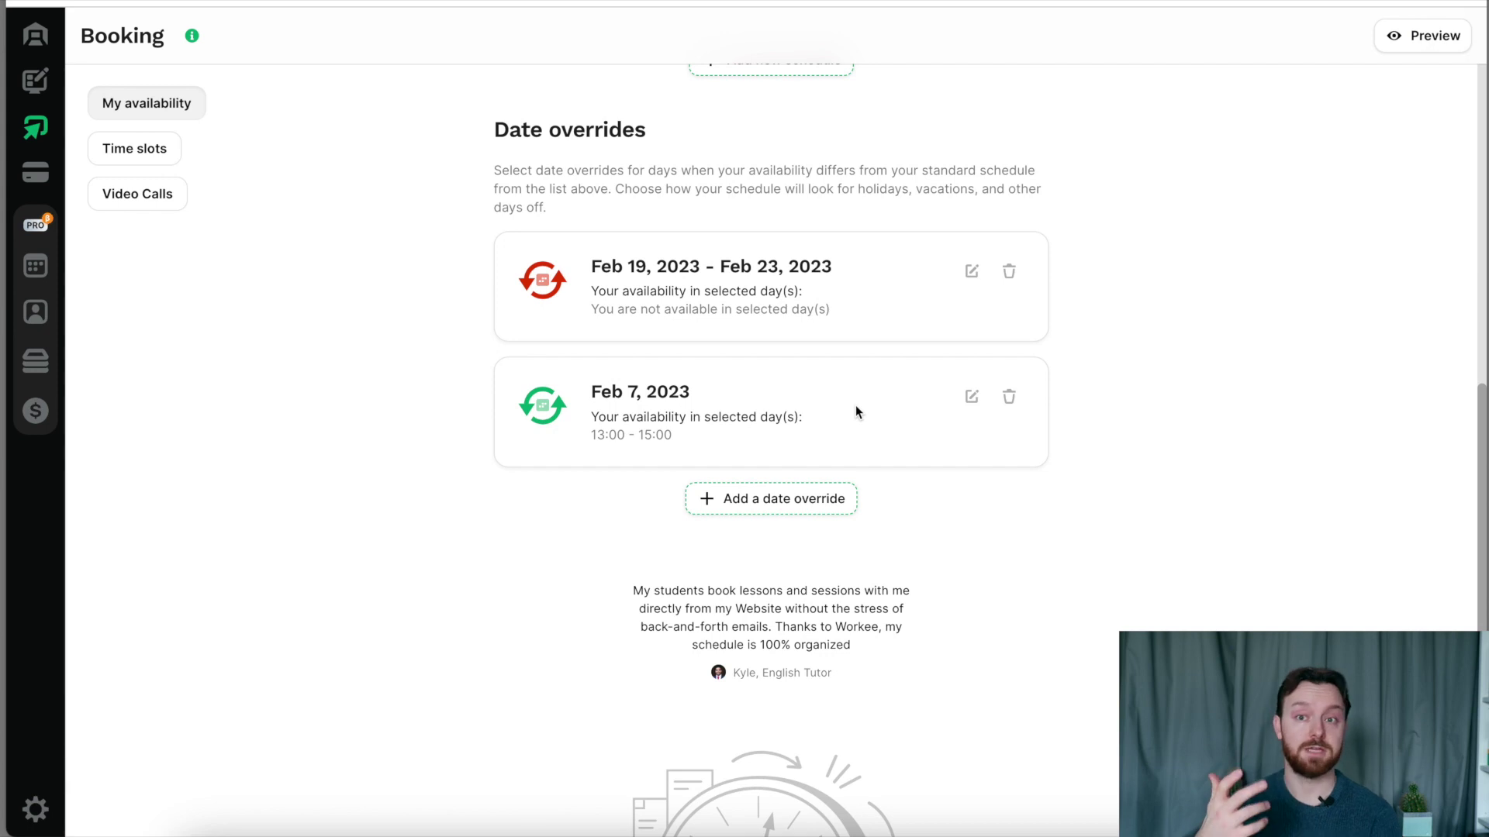
- Add a Feb 8, 2023 date override with availability from 09:00 to 13:00
click(772, 502)
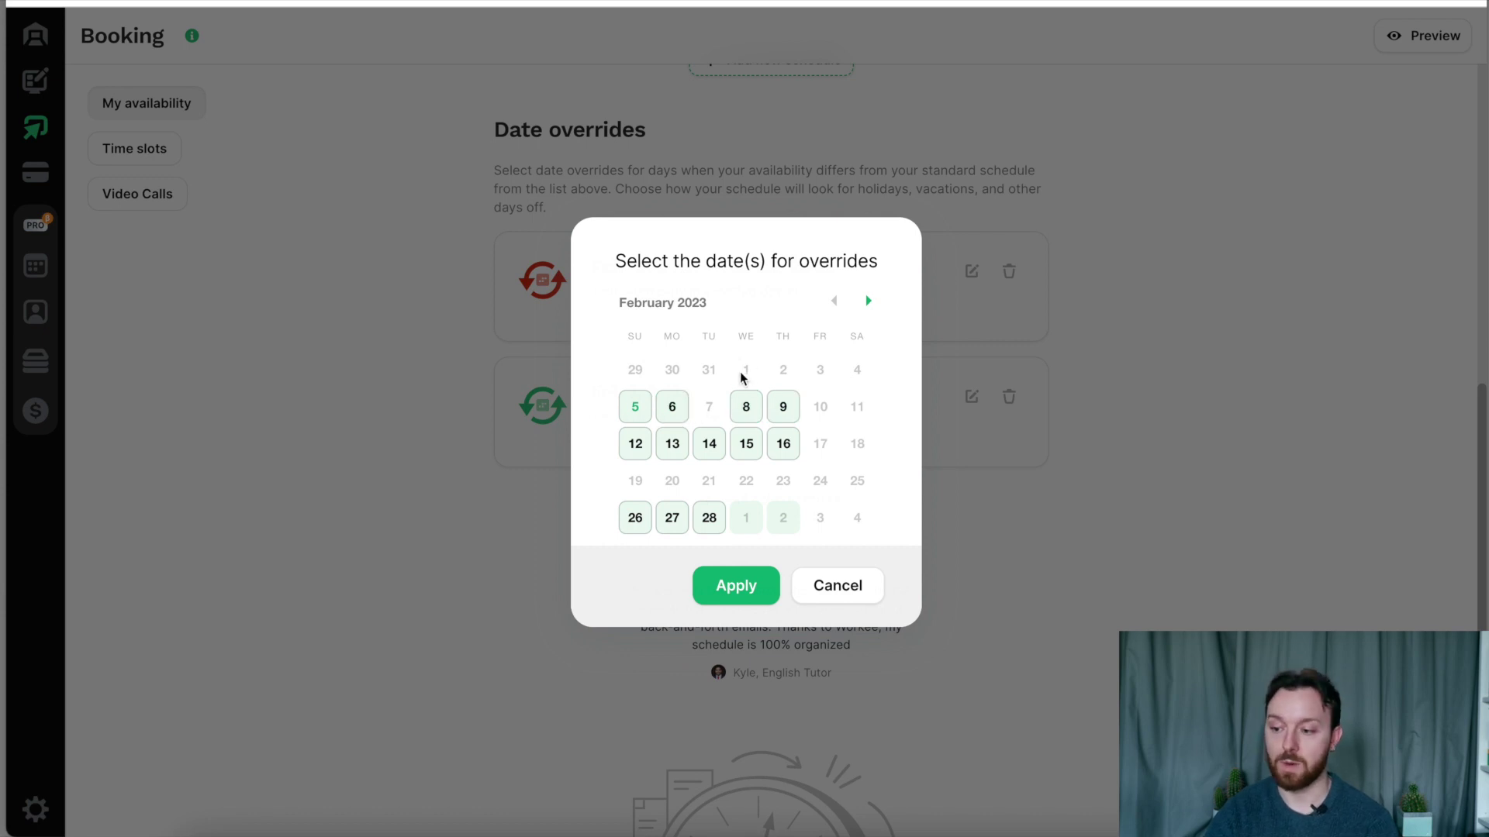
click(746, 408)
click(741, 585)
scroll(797, 489, down, 2)
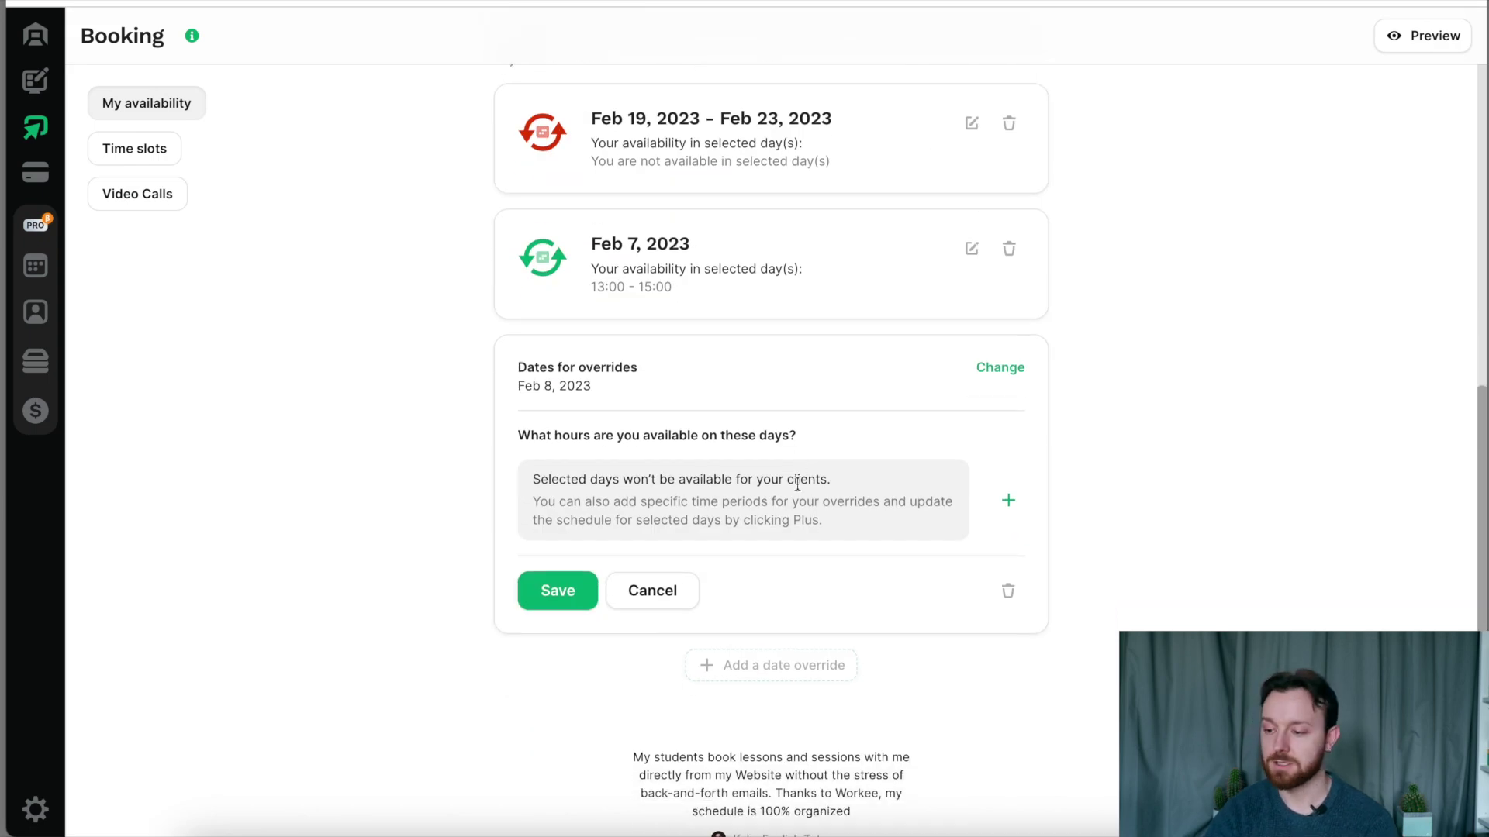
click(1007, 493)
click(664, 501)
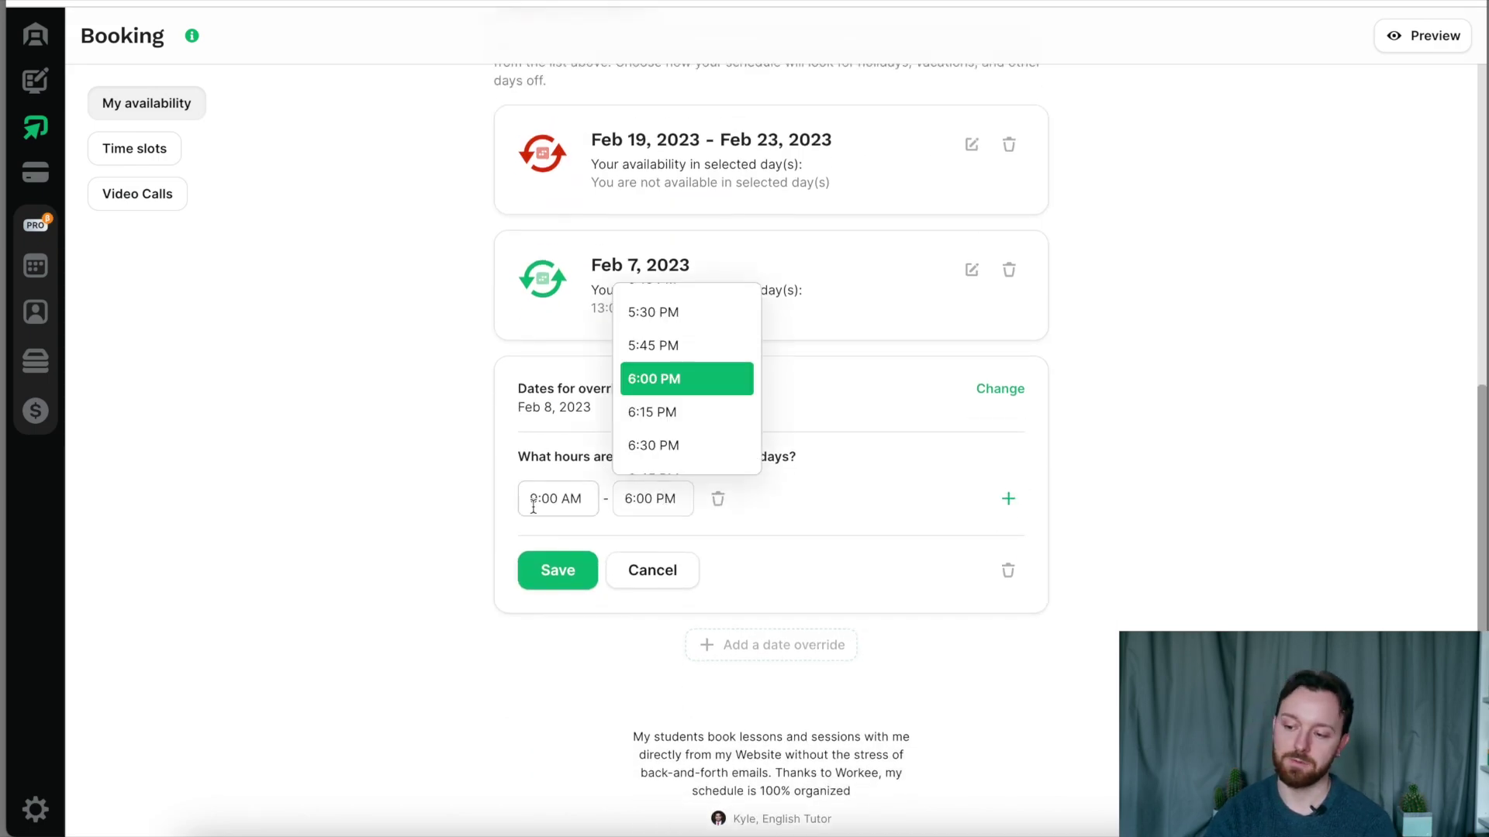
scroll(701, 403, up, 10)
click(698, 348)
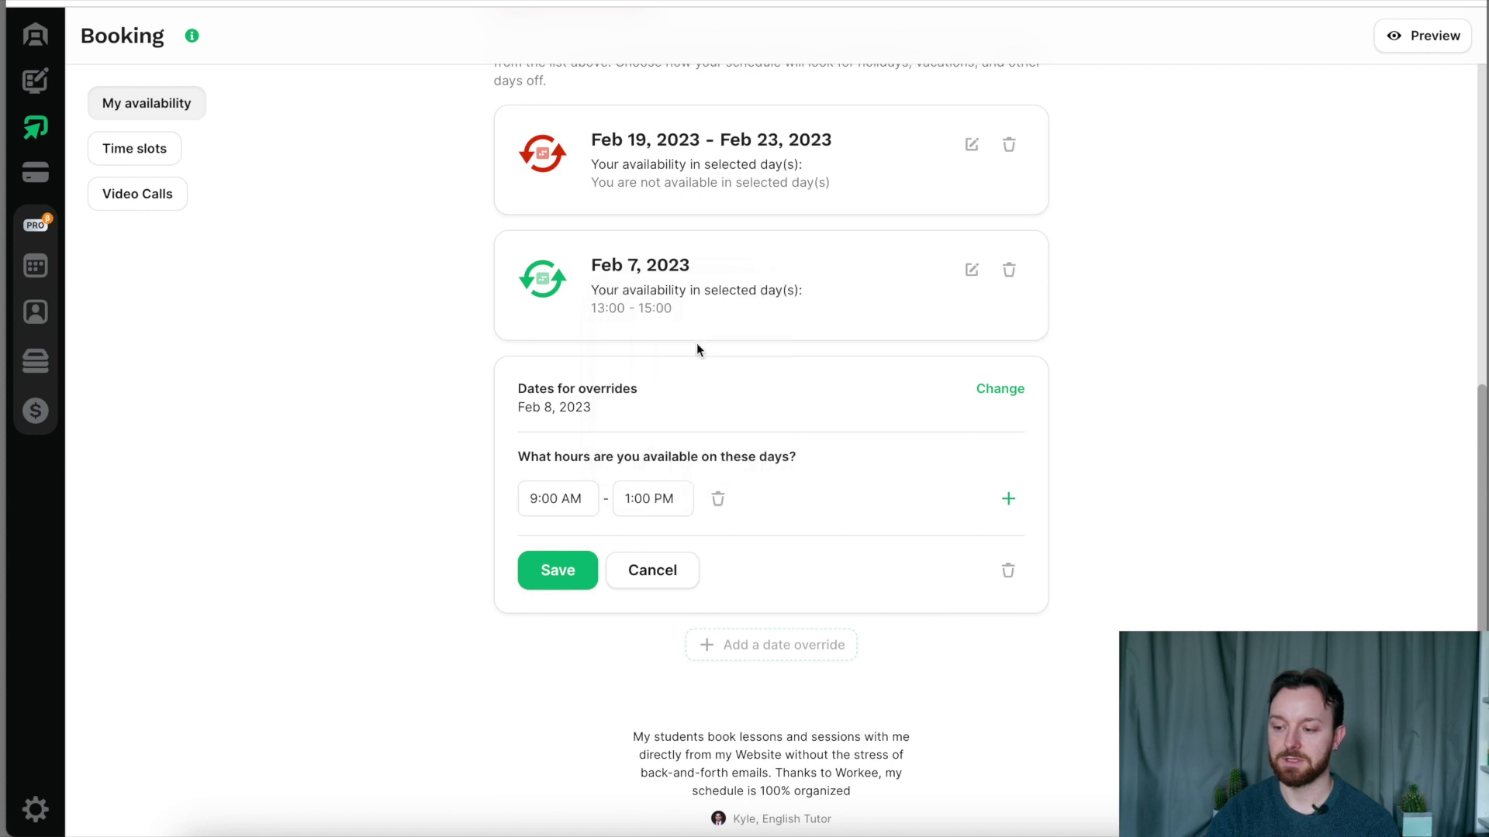
click(557, 572)
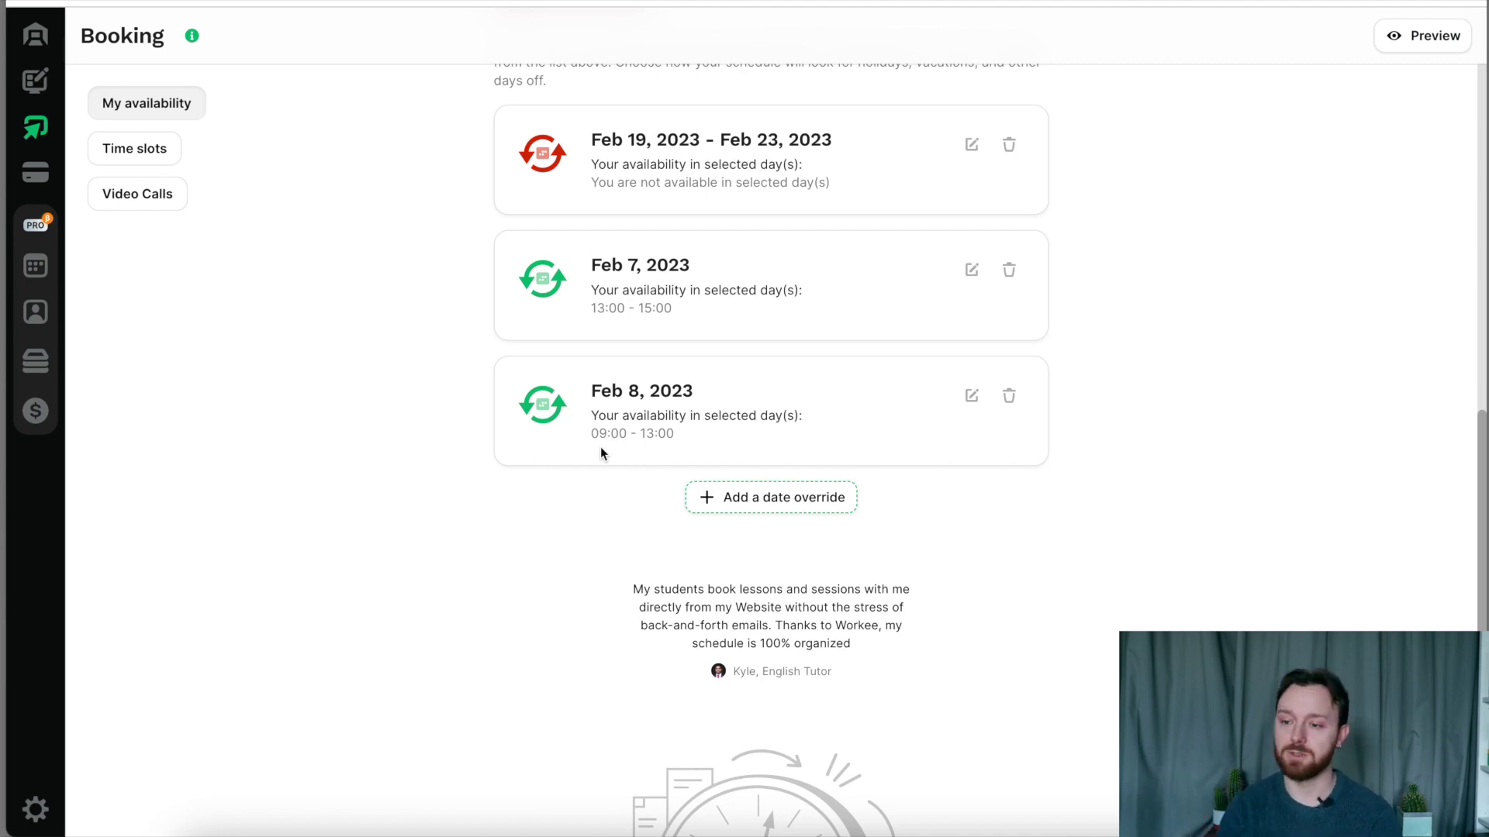
- In Time slots, add a new 30-minute slot named 'half hour session'
click(157, 154)
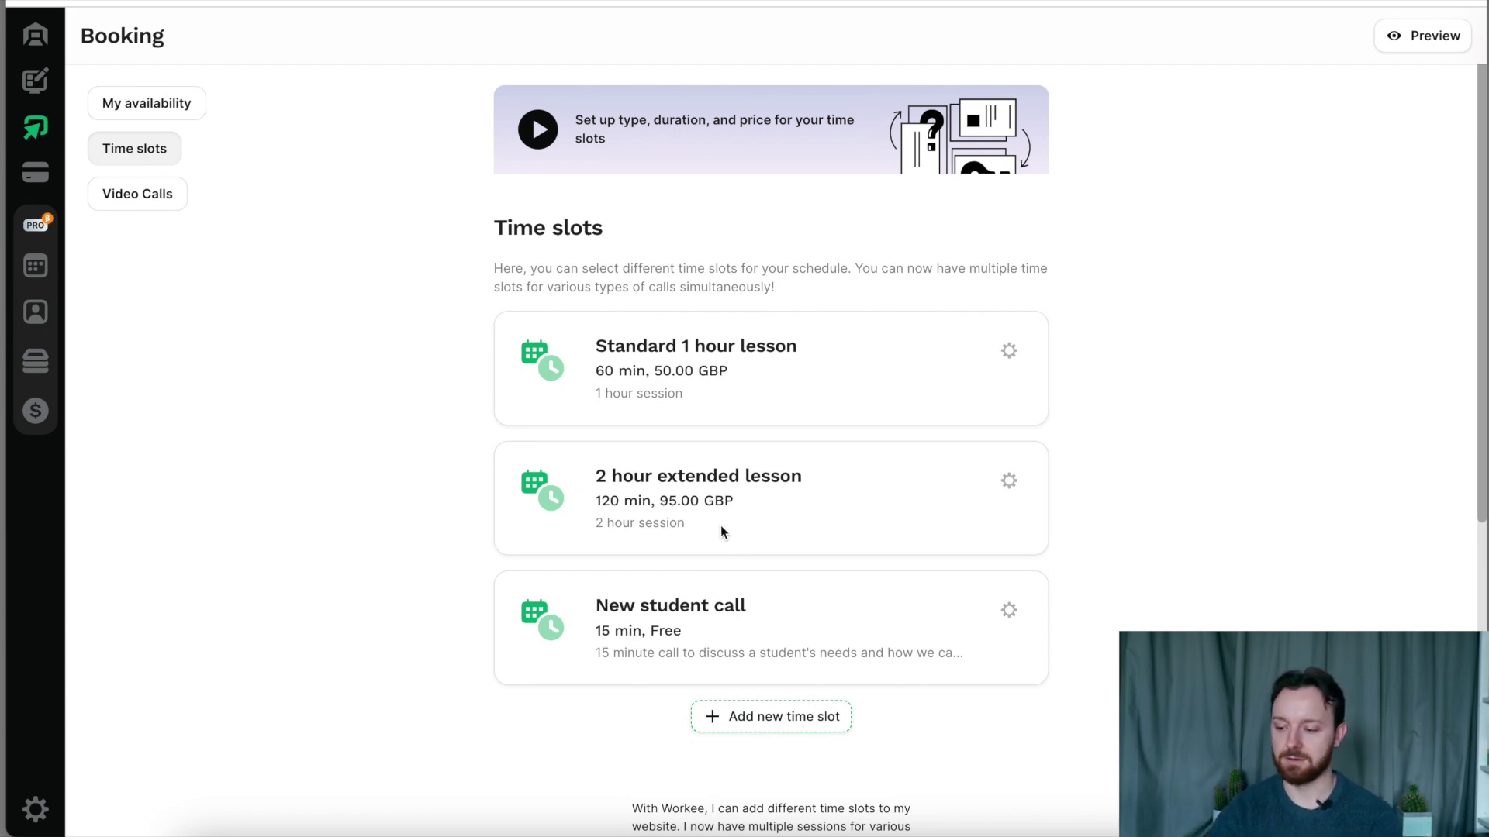
click(797, 729)
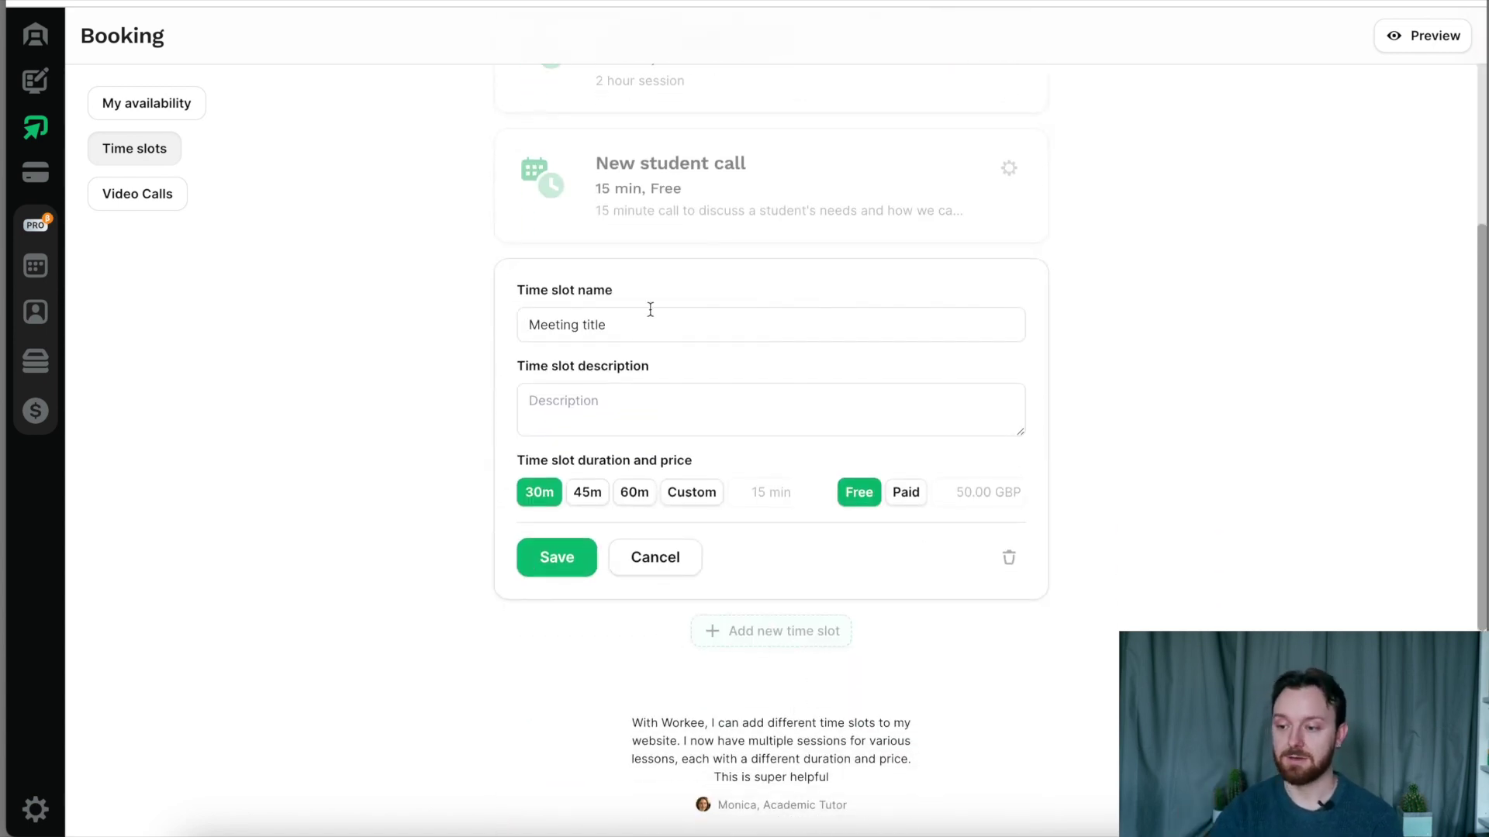
click(647, 329)
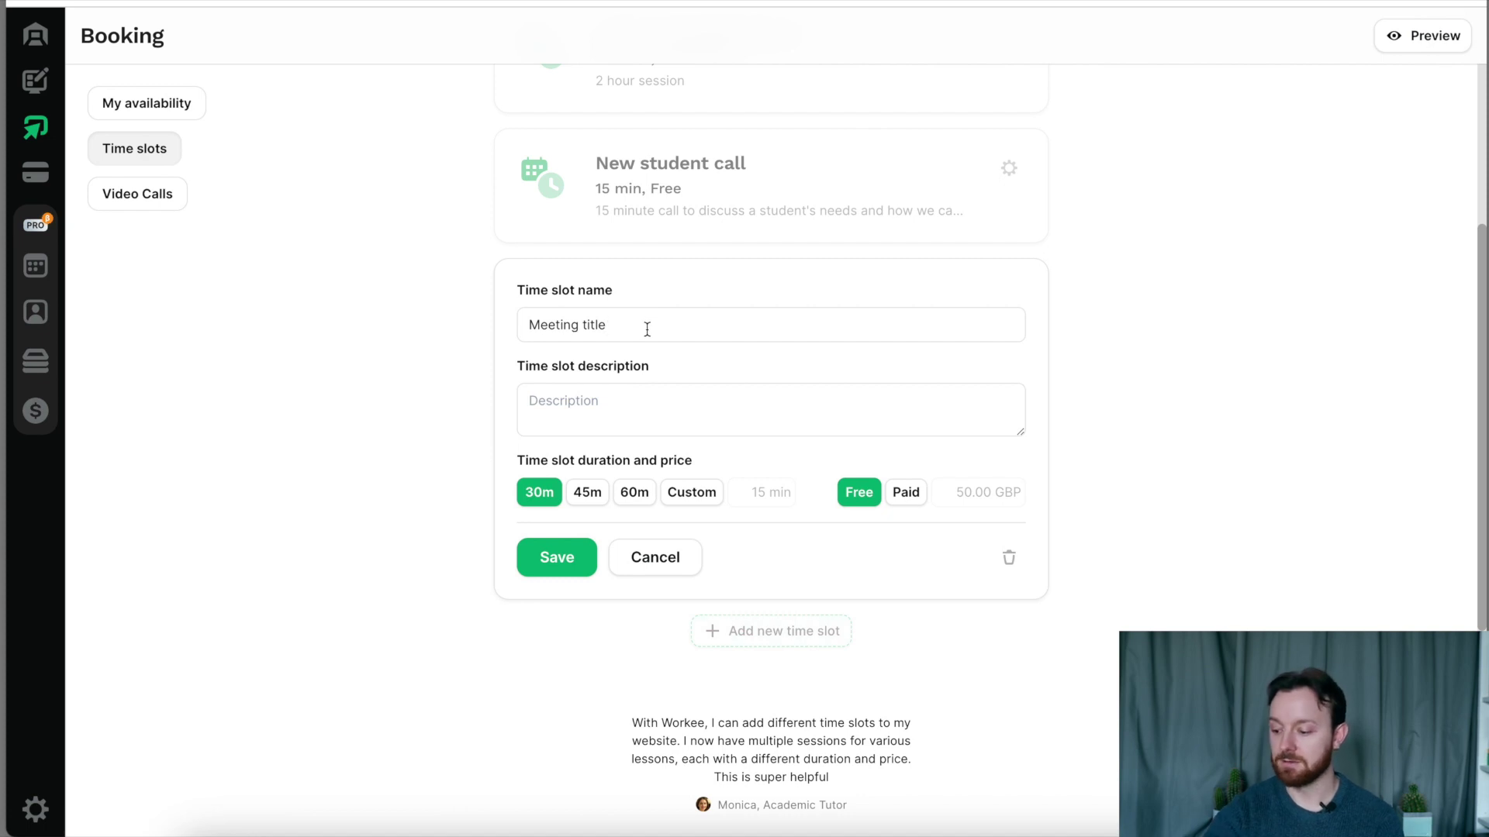
key(ctrl+a)
key(BackSpace)
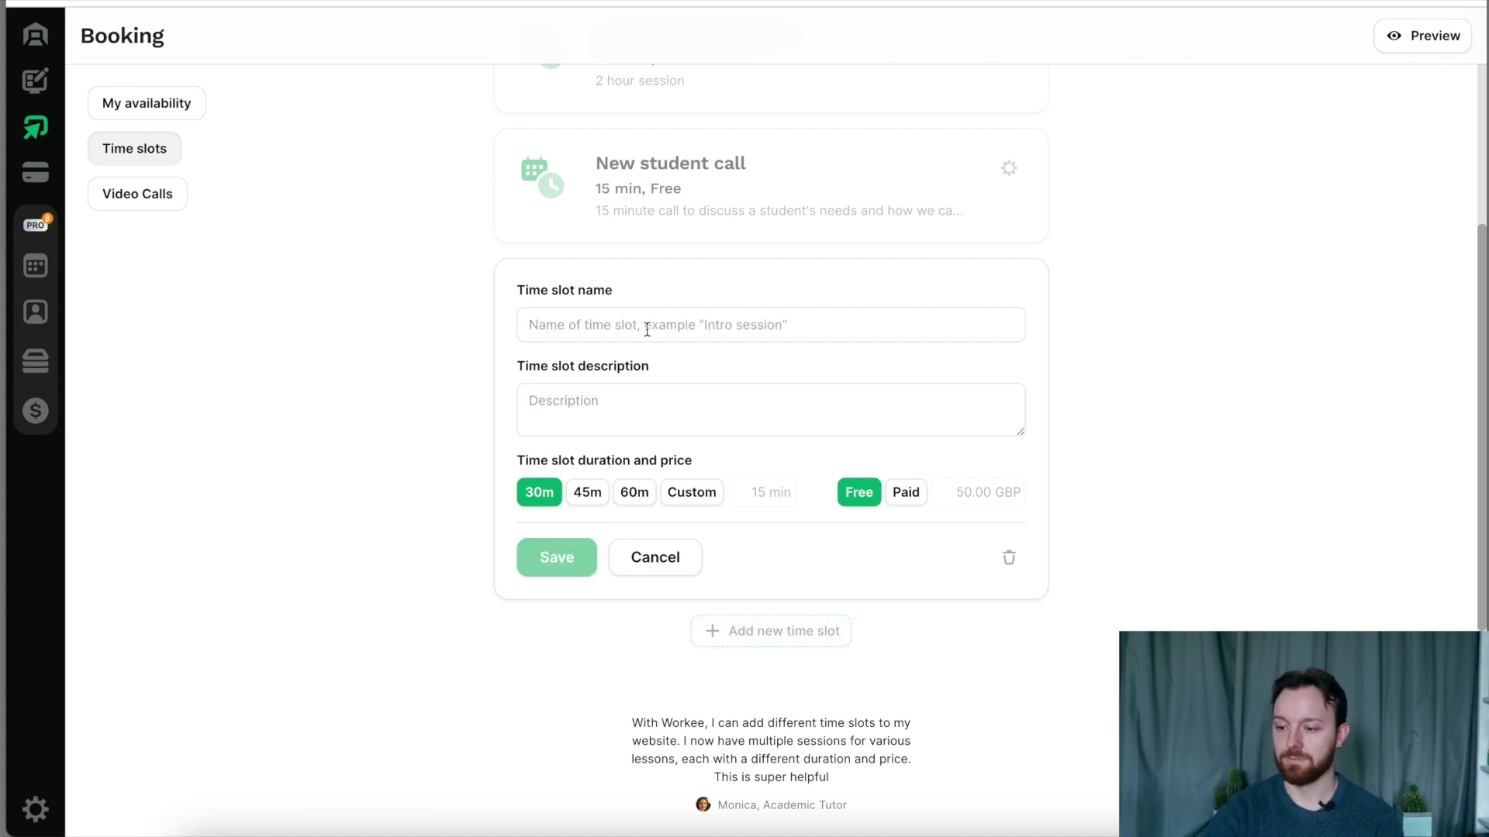
text(h)
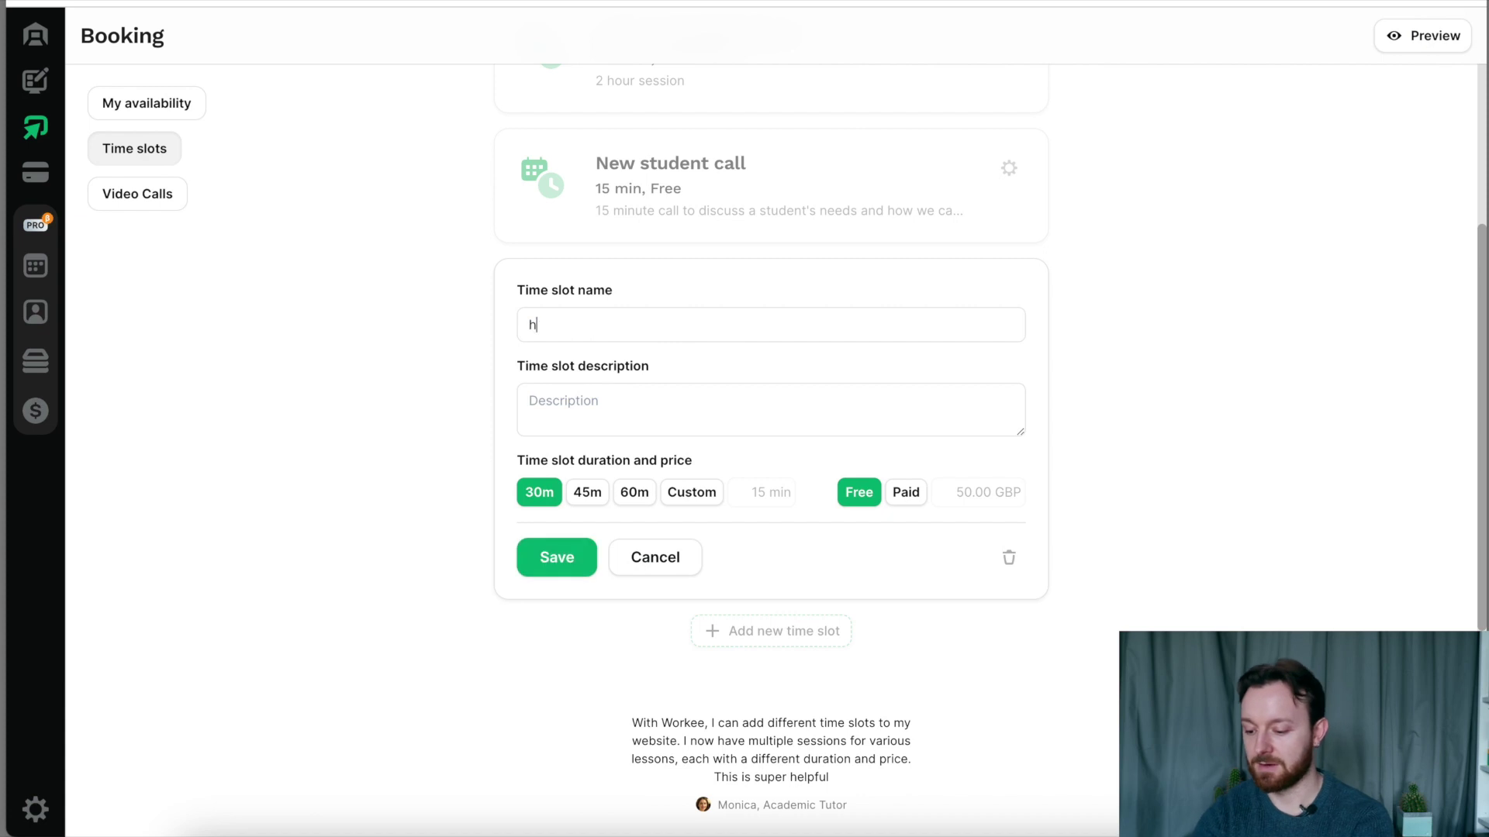
text(alf hour session)
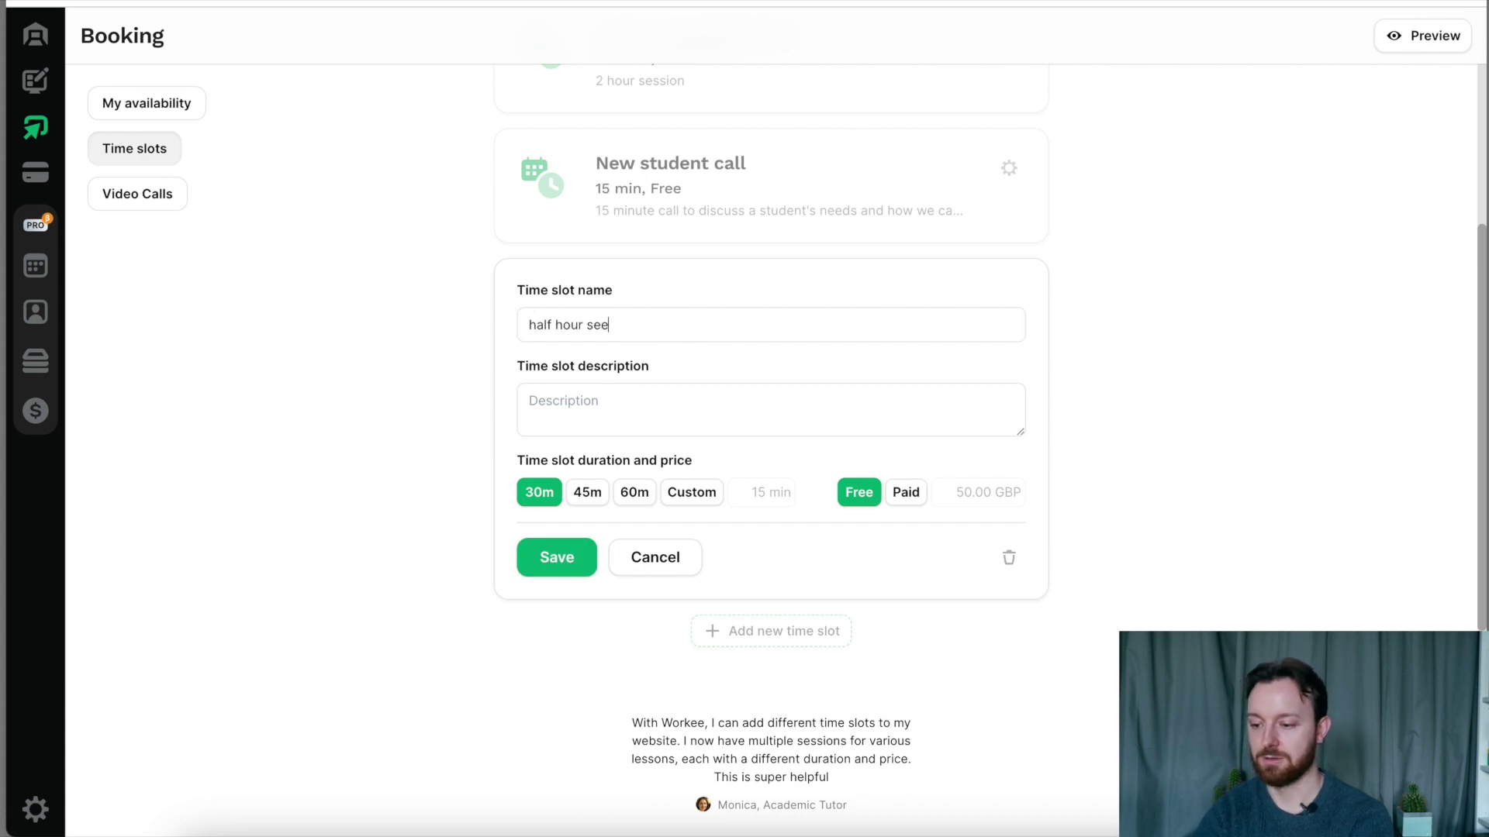
click(597, 397)
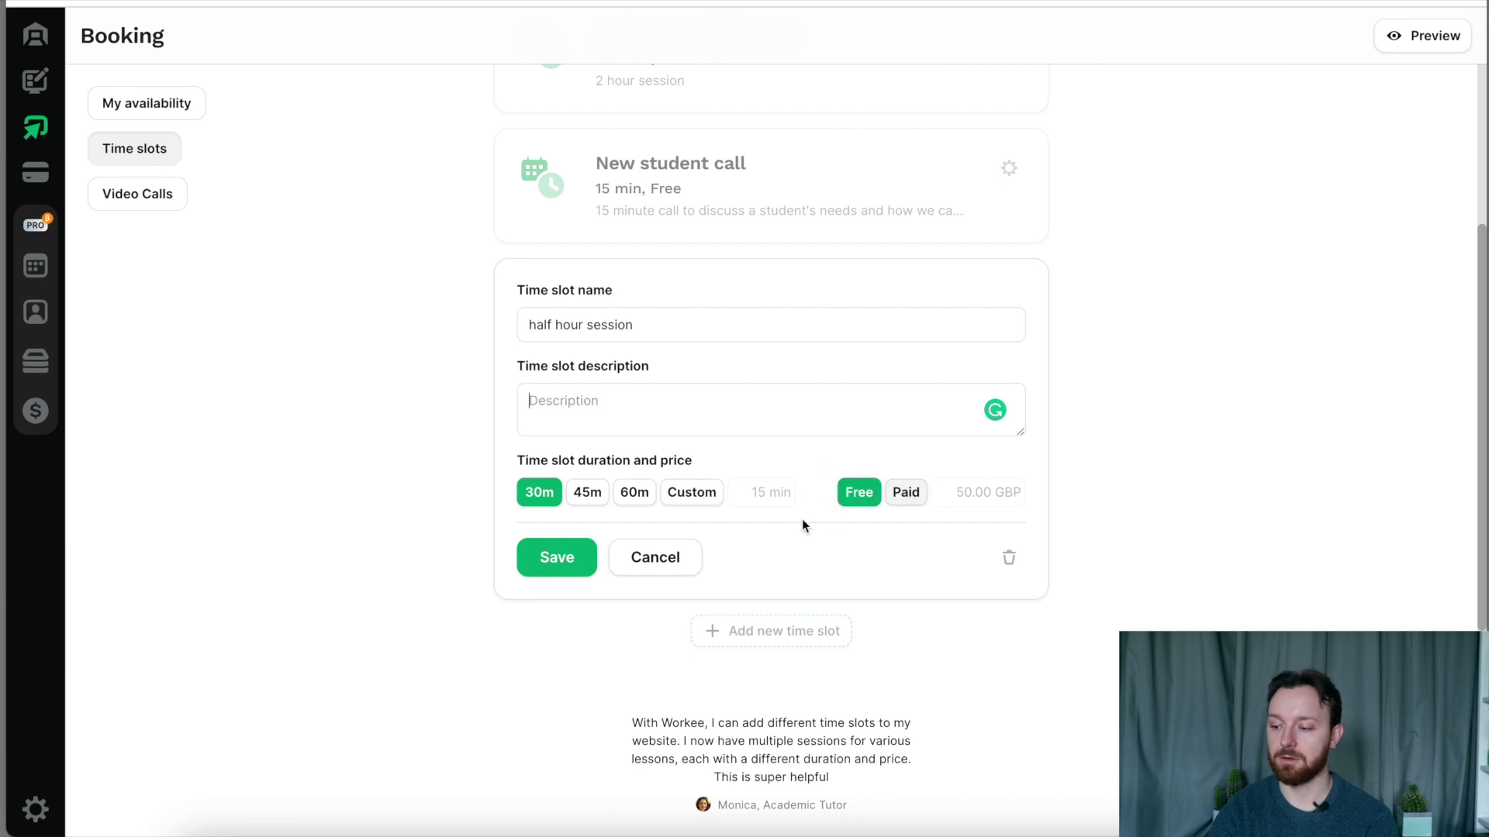
- Make the slot paid and replace the 50.00 price with 30 GBP
click(907, 493)
click(967, 492)
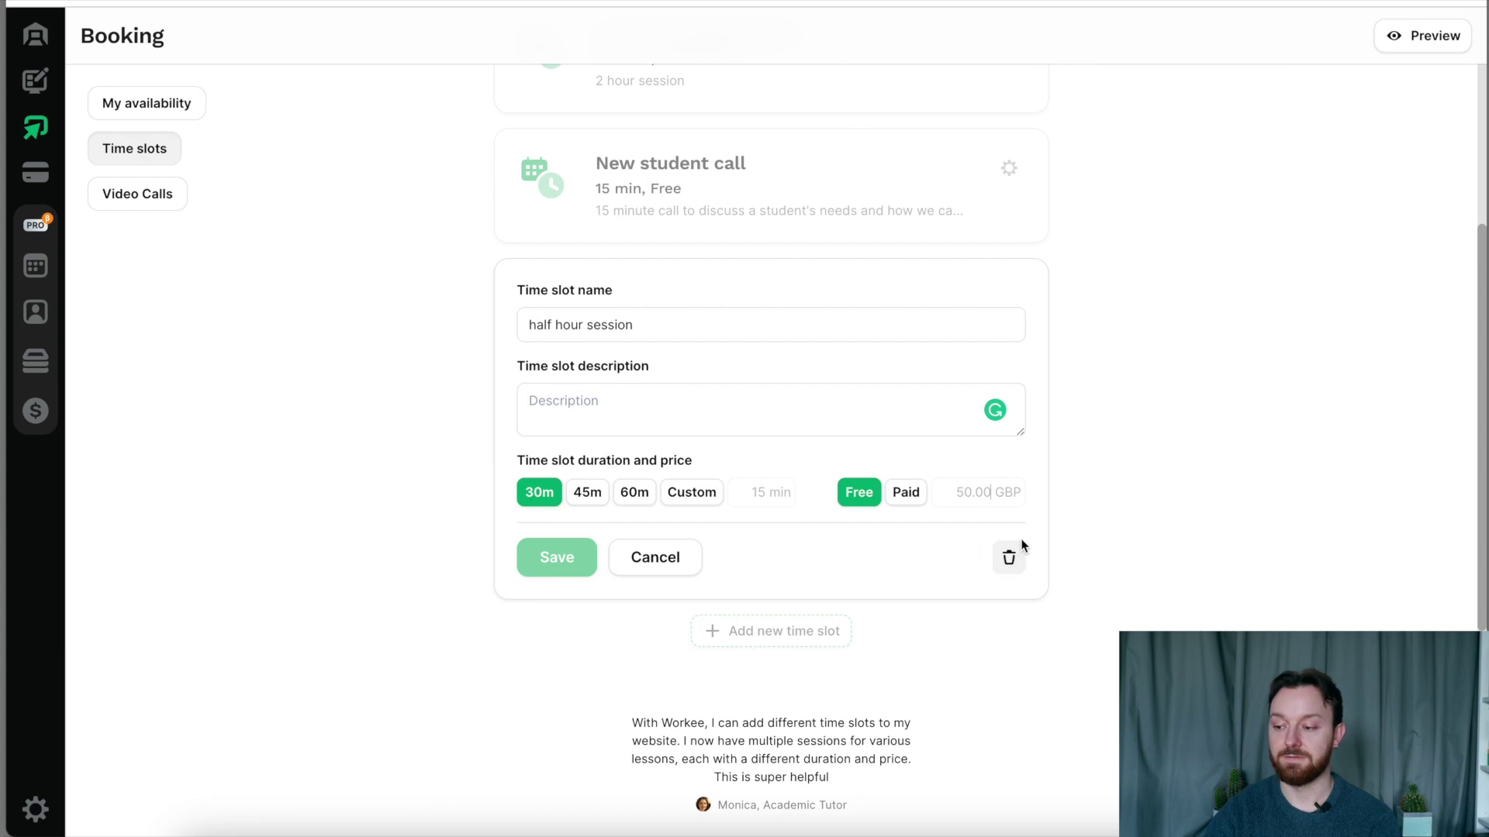
click(969, 492)
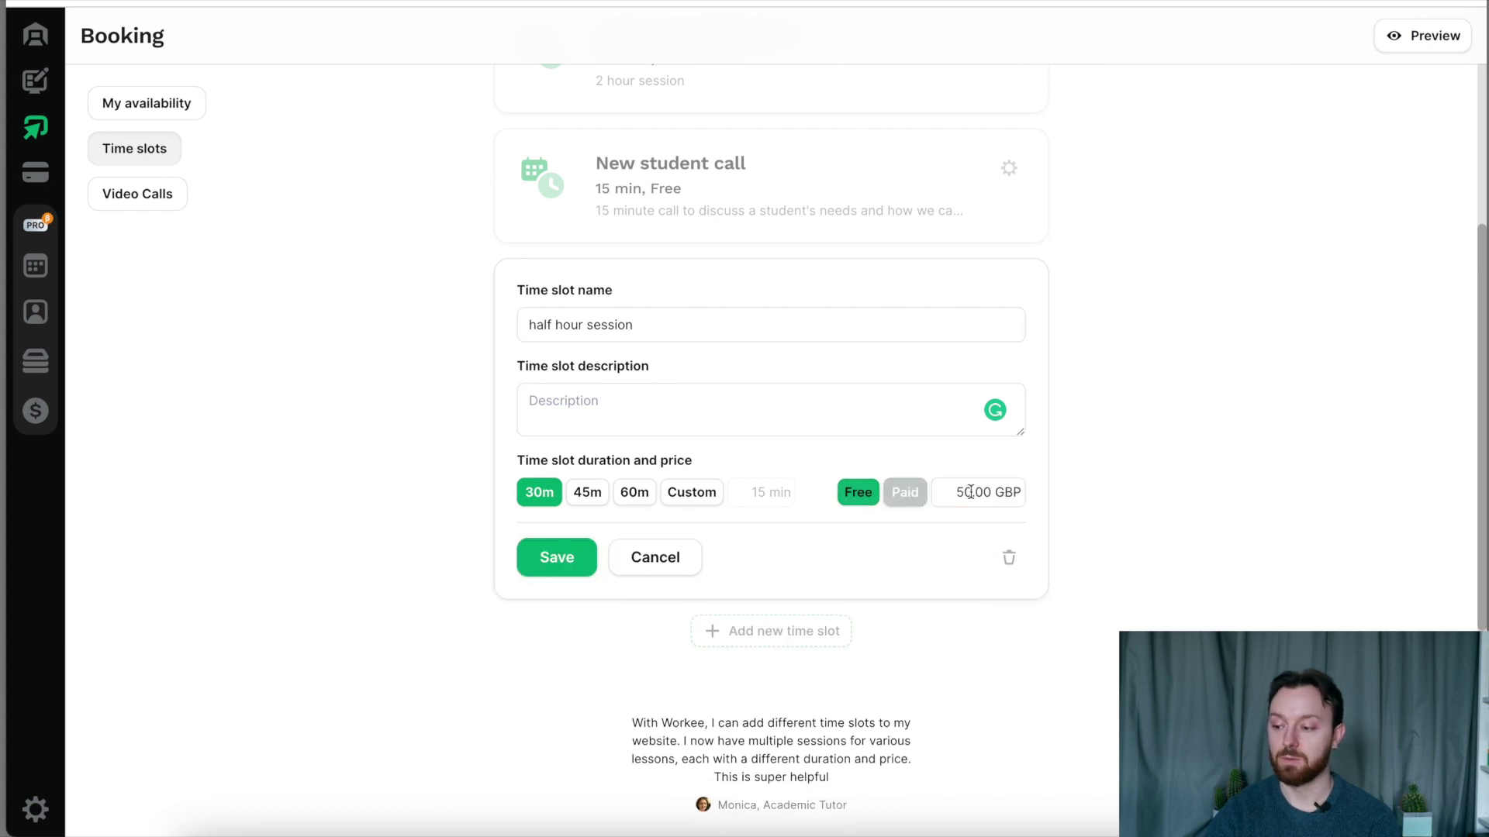
click(970, 492)
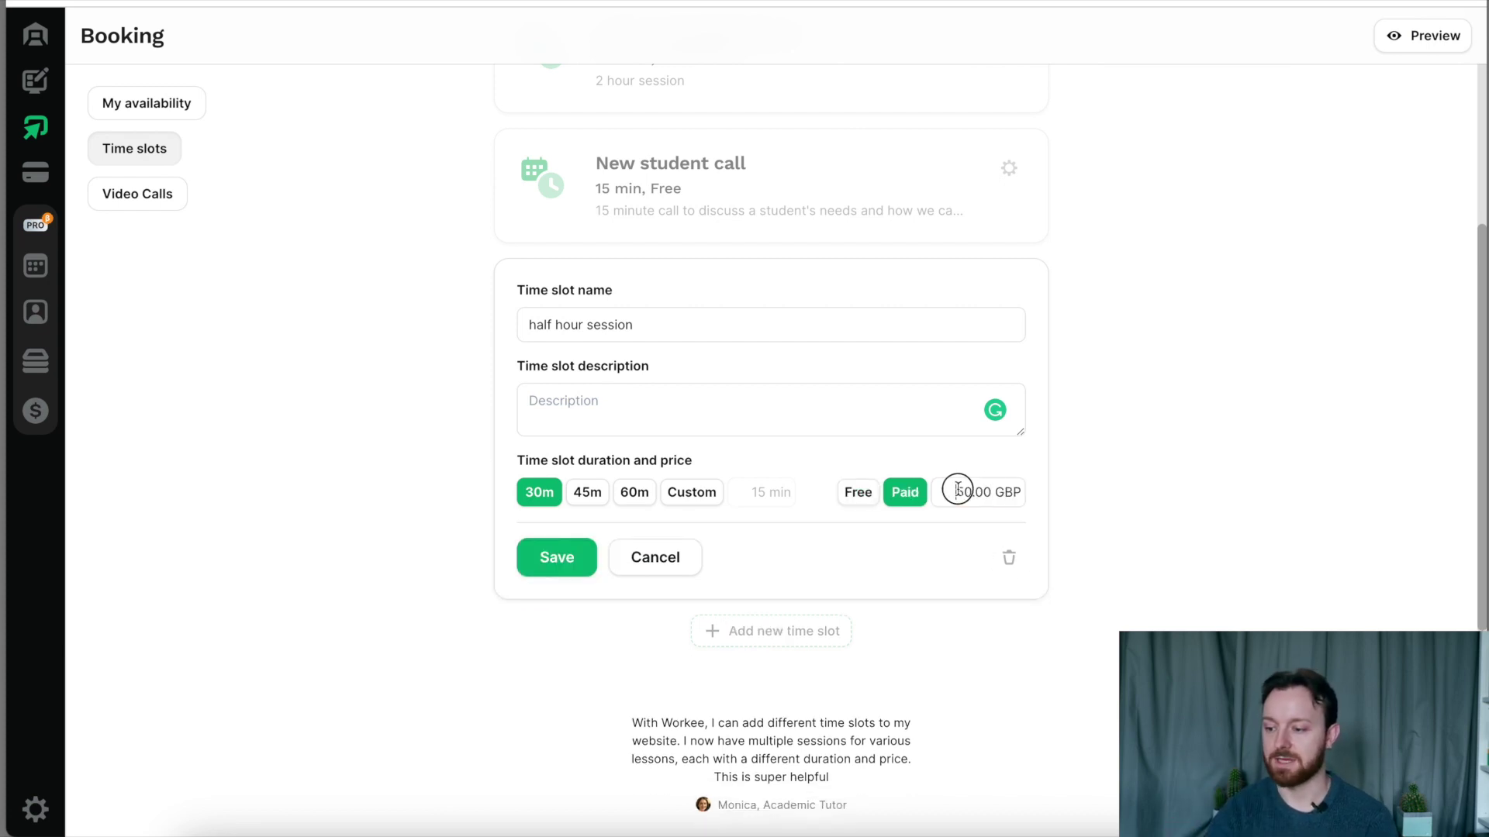
drag(960, 491, 1000, 491)
key(BackSpace)
text(30)
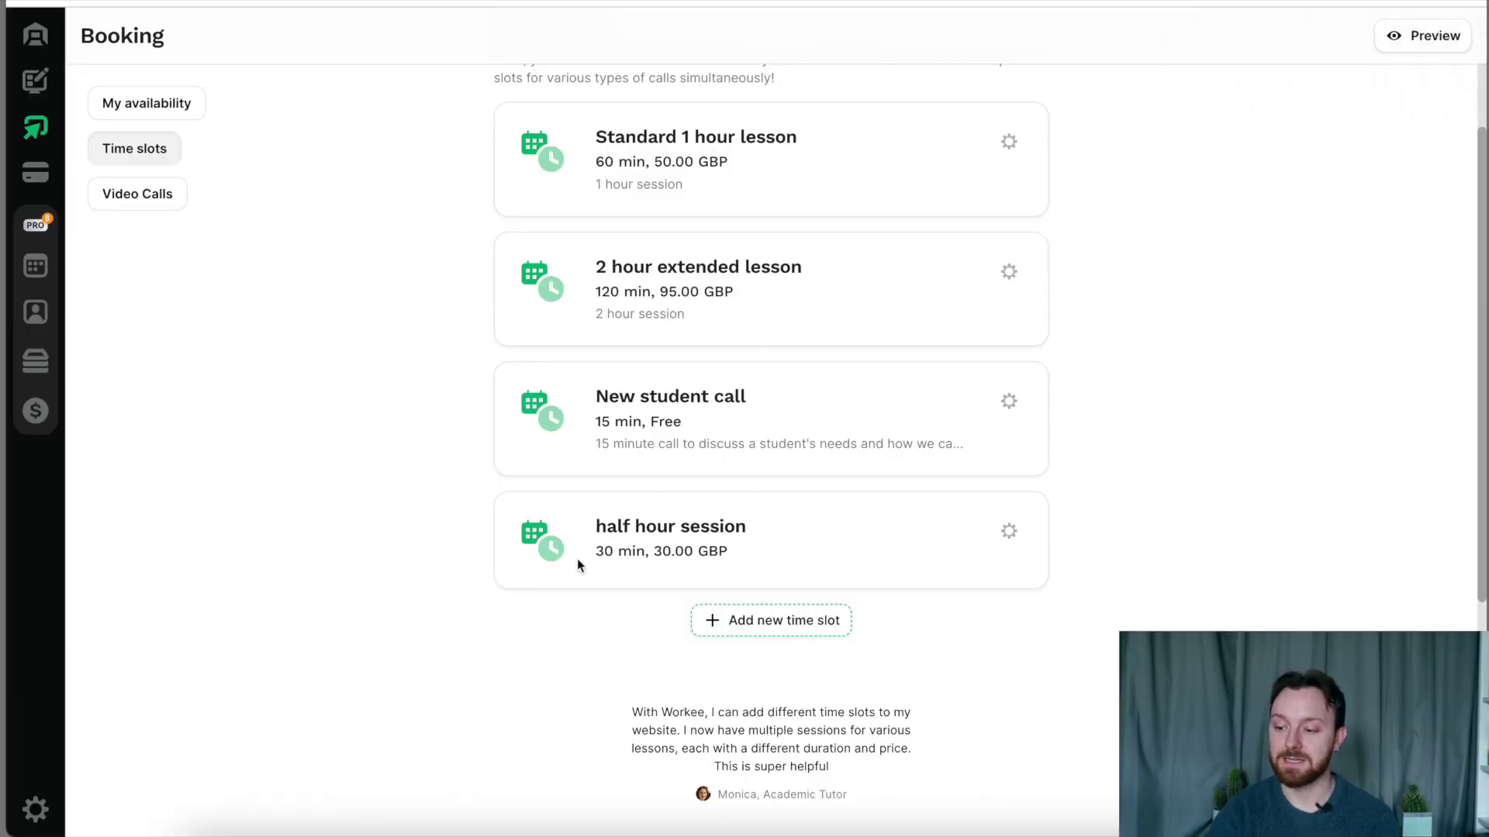
- Review the Video Calls options in the Booking settings
scroll(765, 423, up, 3)
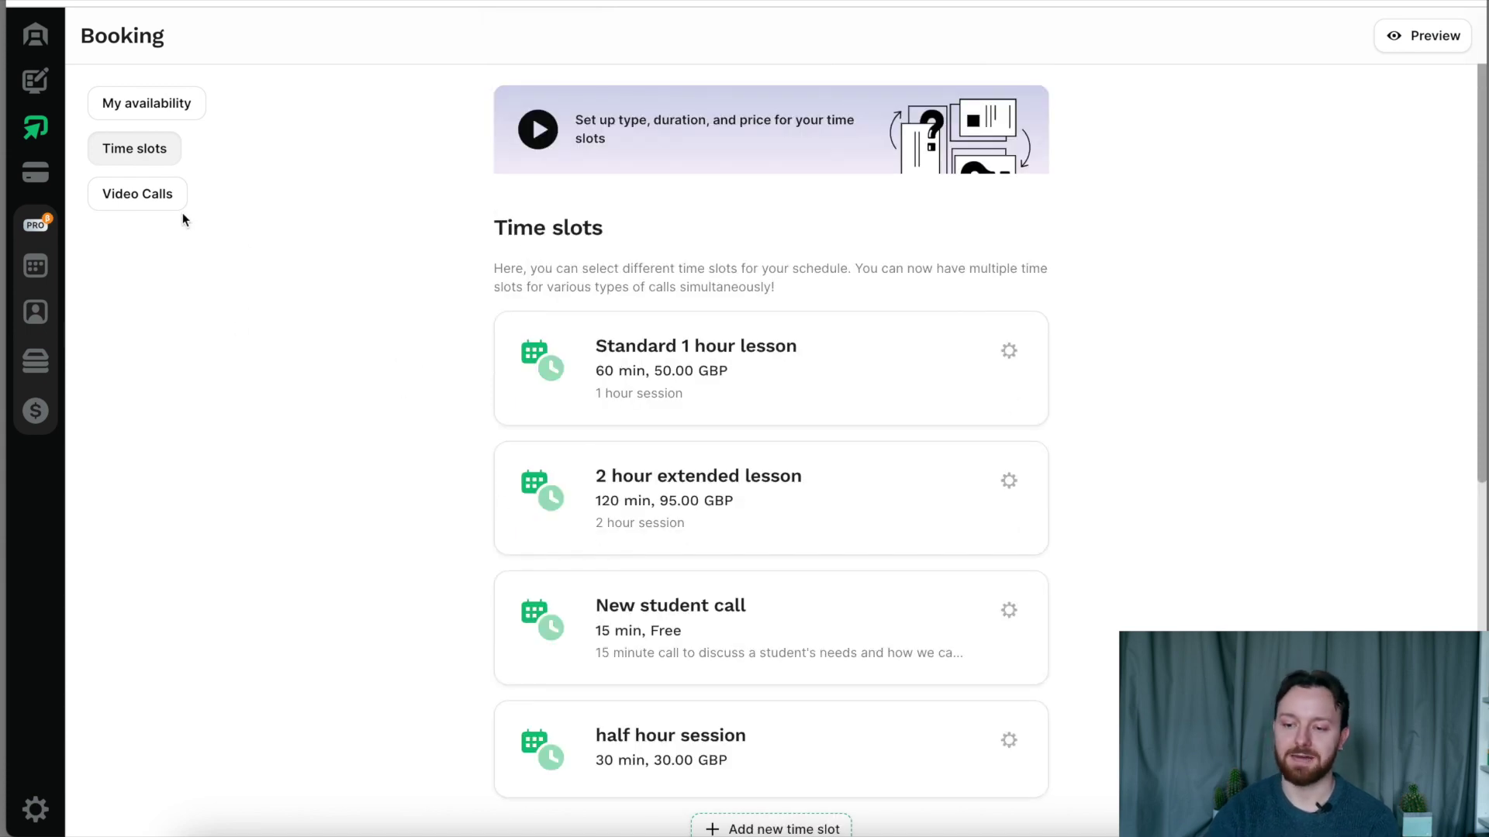
click(165, 195)
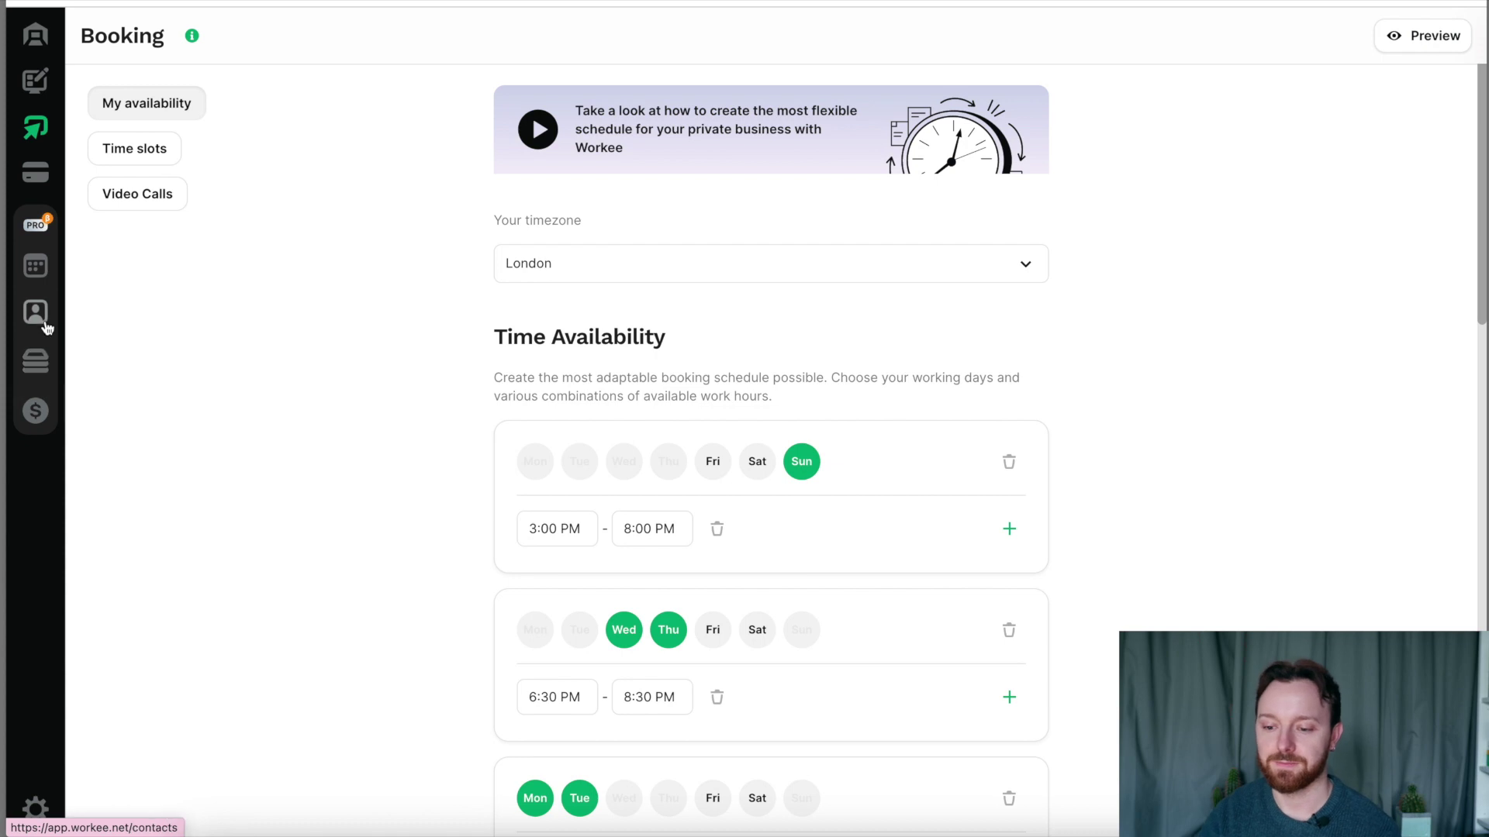
- Go to Jobs > Manage Jobs, which shows no jobs yet
click(36, 363)
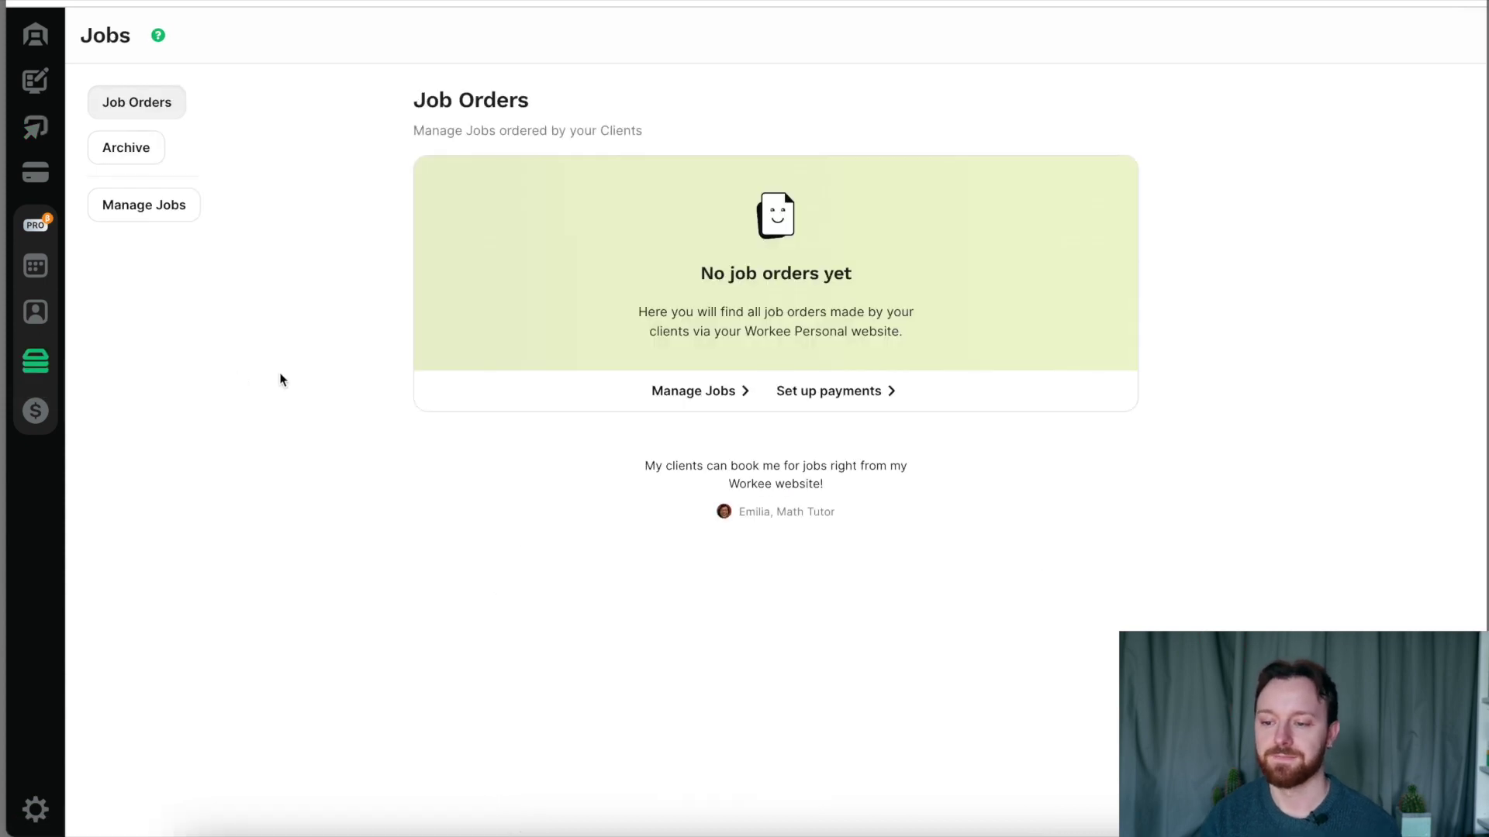
click(111, 205)
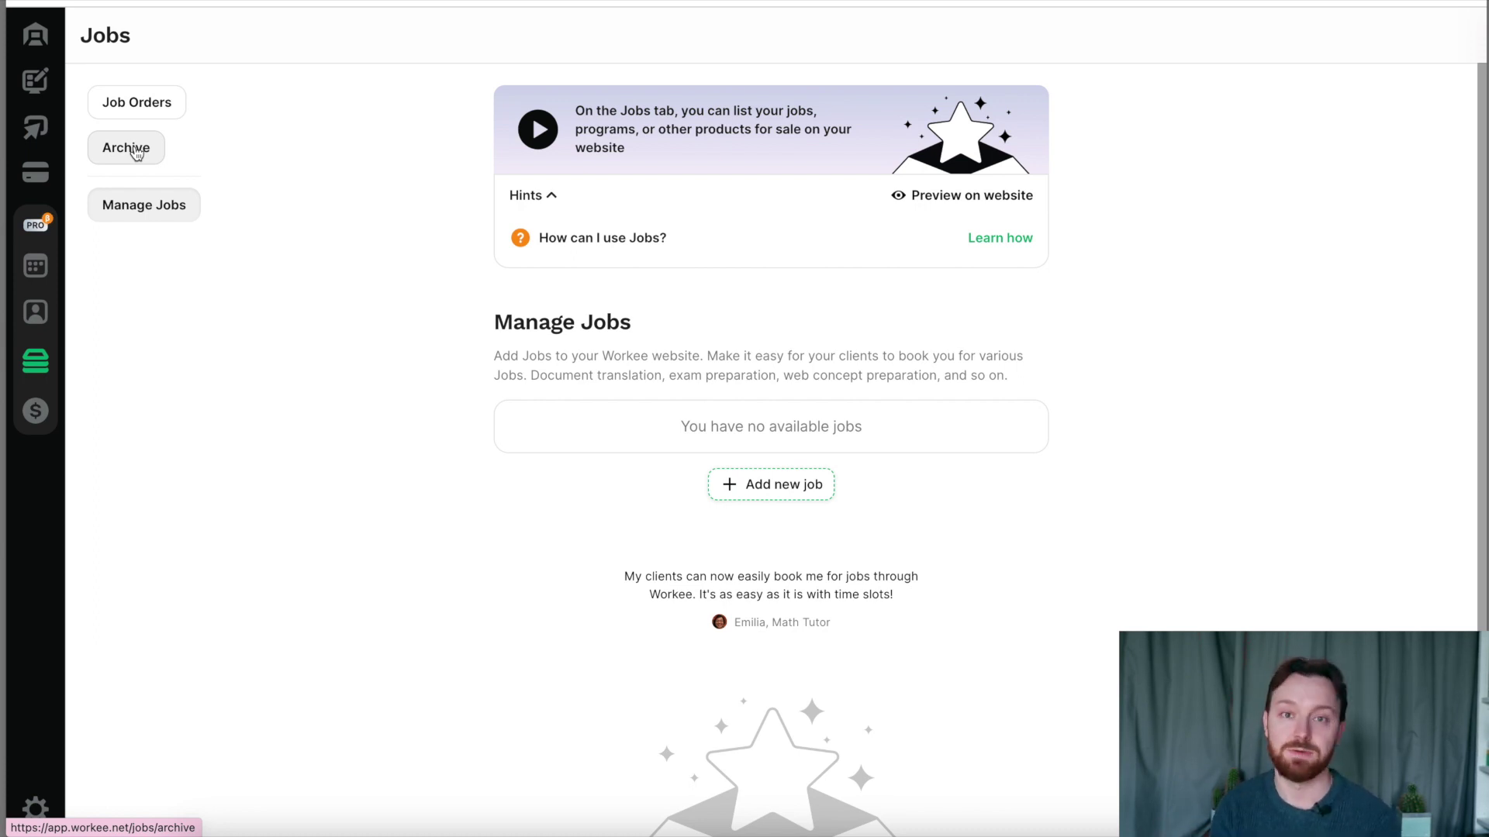
- Add the job 'Proofreading for an essay', described 'Max 5000 words', priced 100
click(790, 488)
click(711, 147)
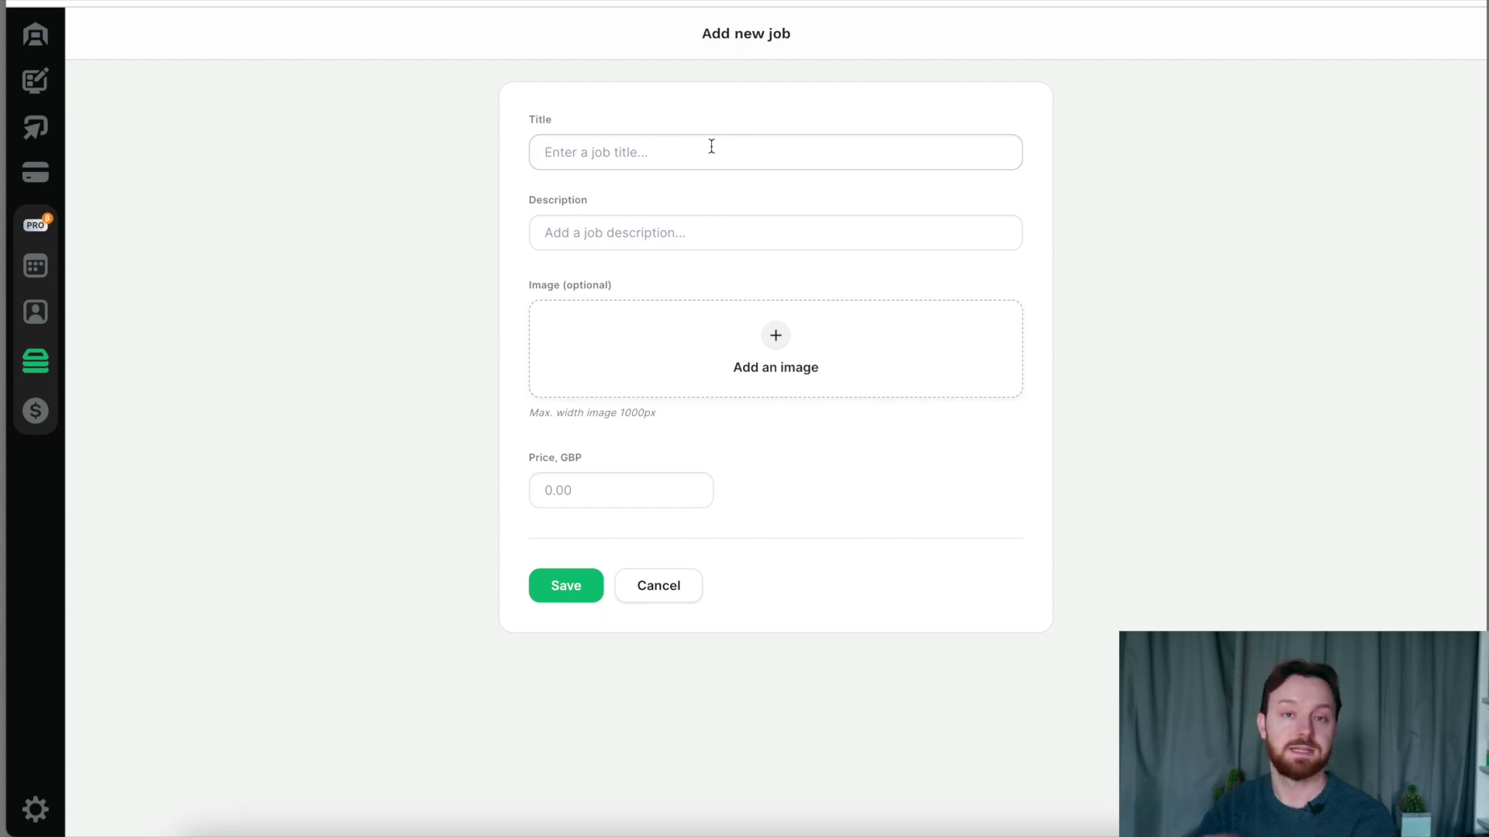
text(Proofreading for an essay)
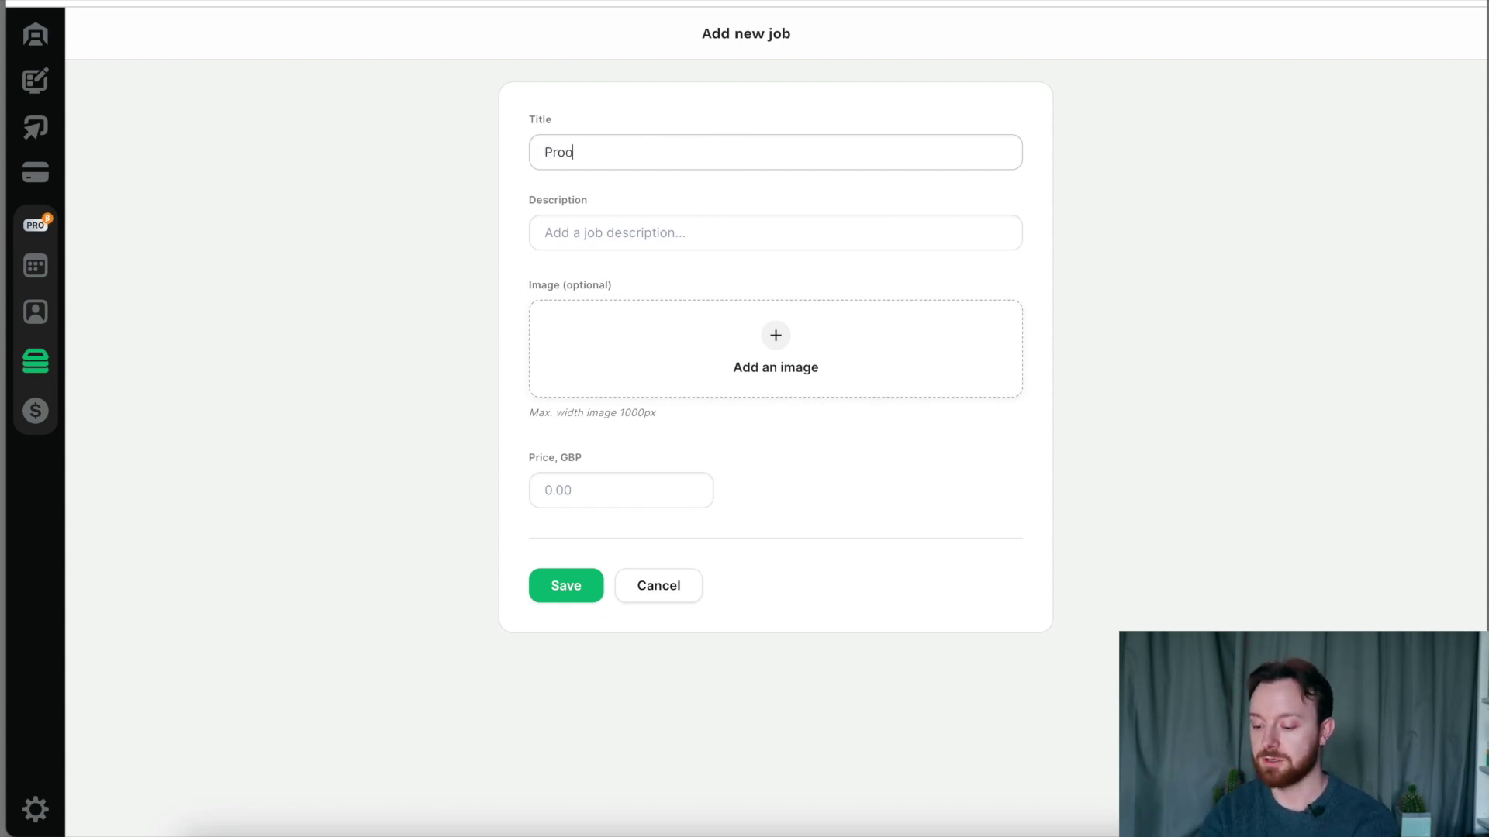
key(Tab)
text(Max )
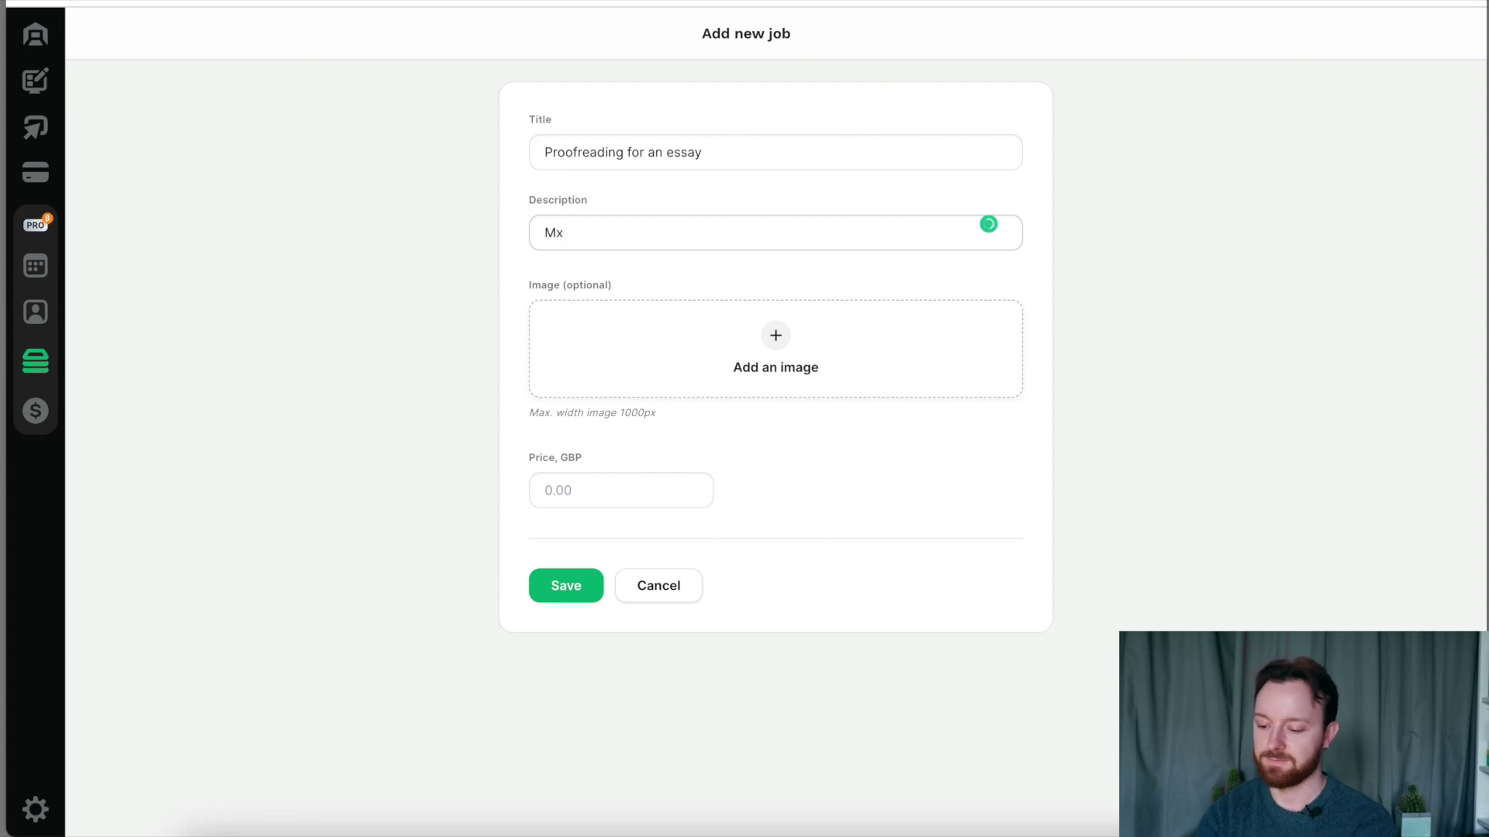
text(5000 words)
click(575, 494)
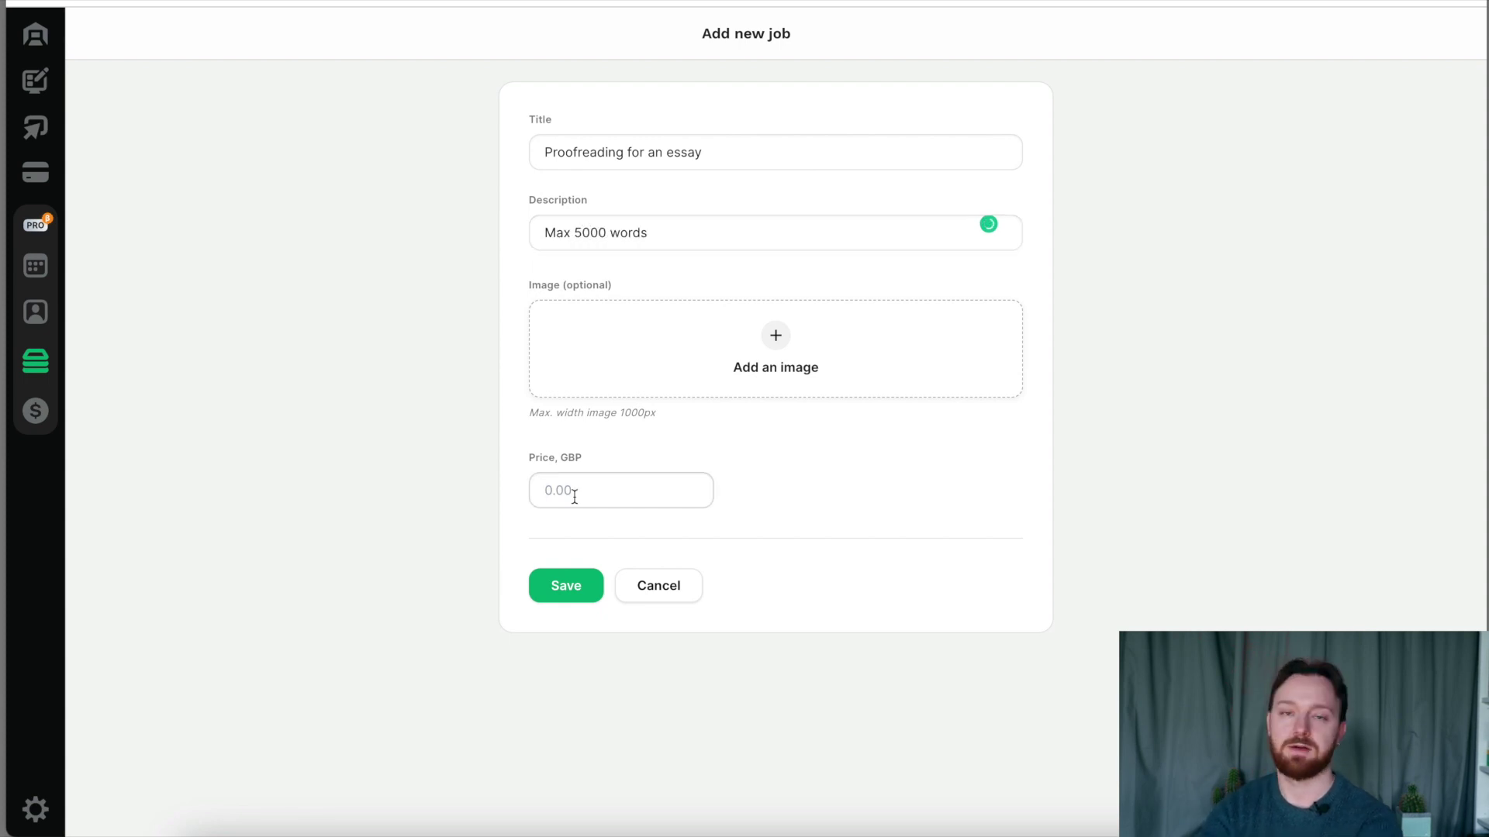
text(1)
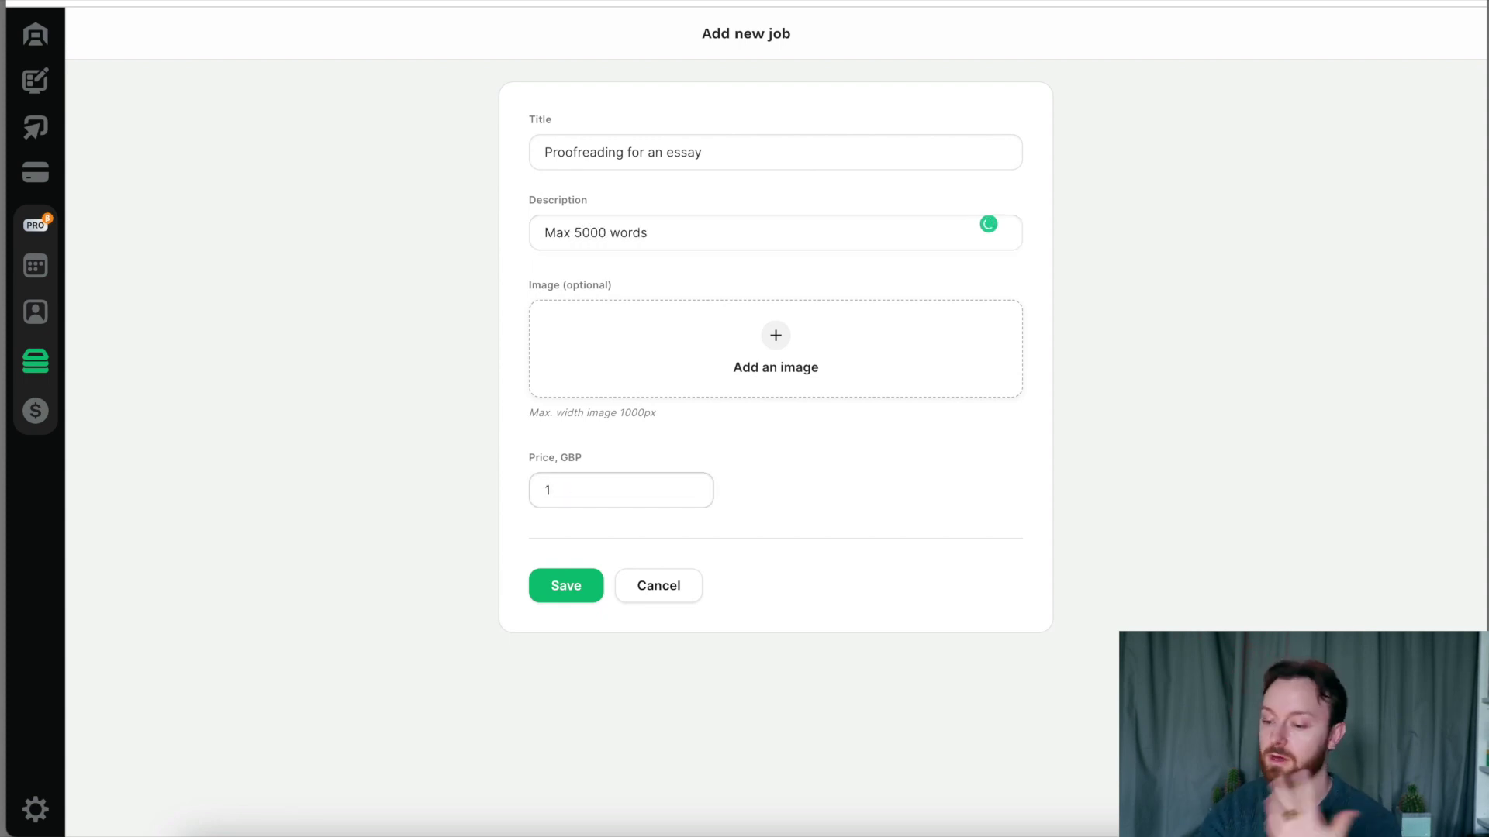
text(00)
key(Return)
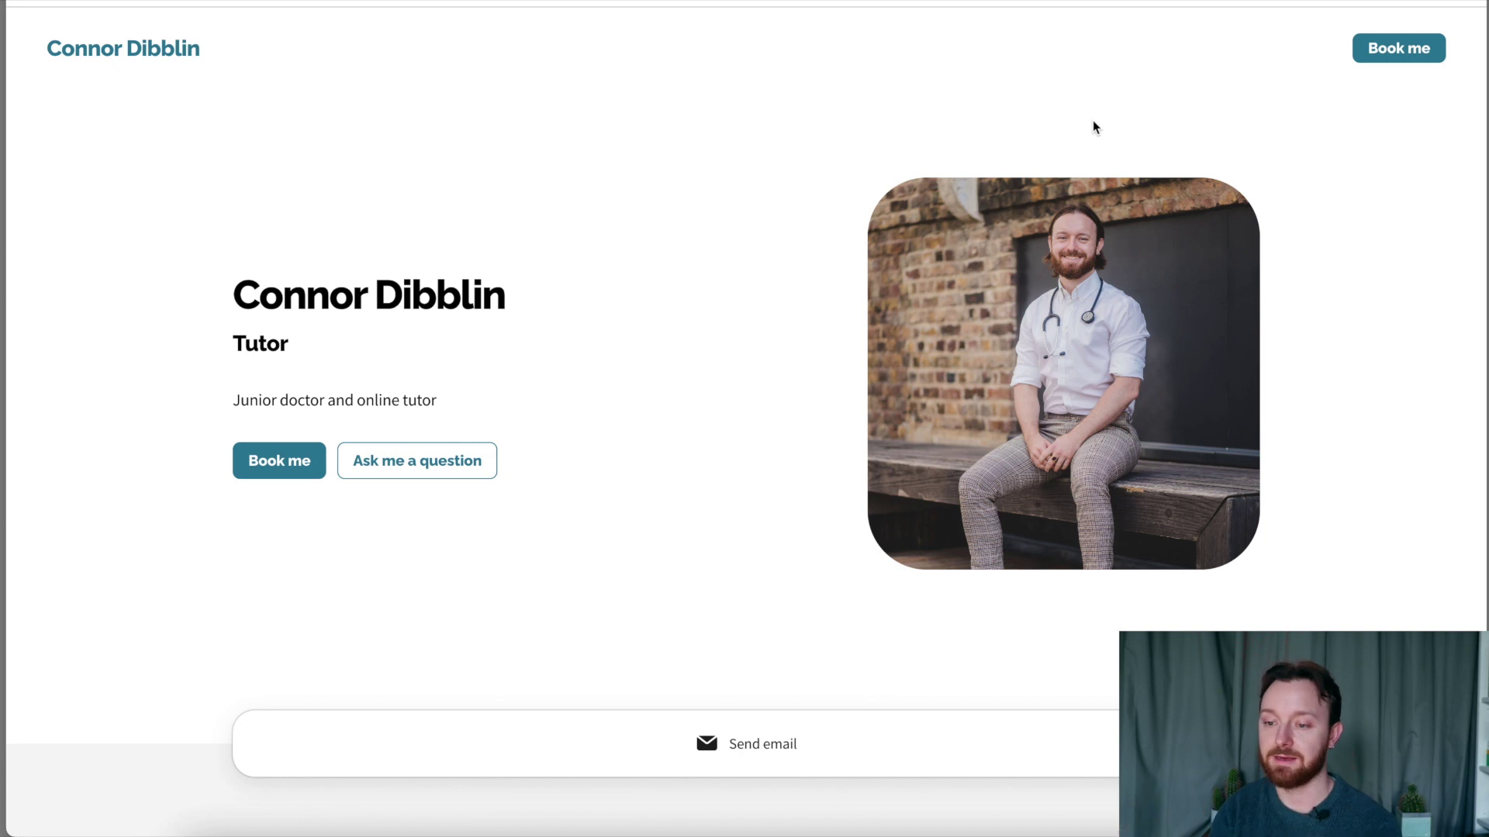
- Scroll the live tutor site to the proofreading job card at 100.00 GBP, then reload it
scroll(754, 312, down, 15)
scroll(753, 307, down, 8)
scroll(754, 307, up, 15)
scroll(358, 448, down, 4)
scroll(444, 595, up, 8)
scroll(783, 273, down, 15)
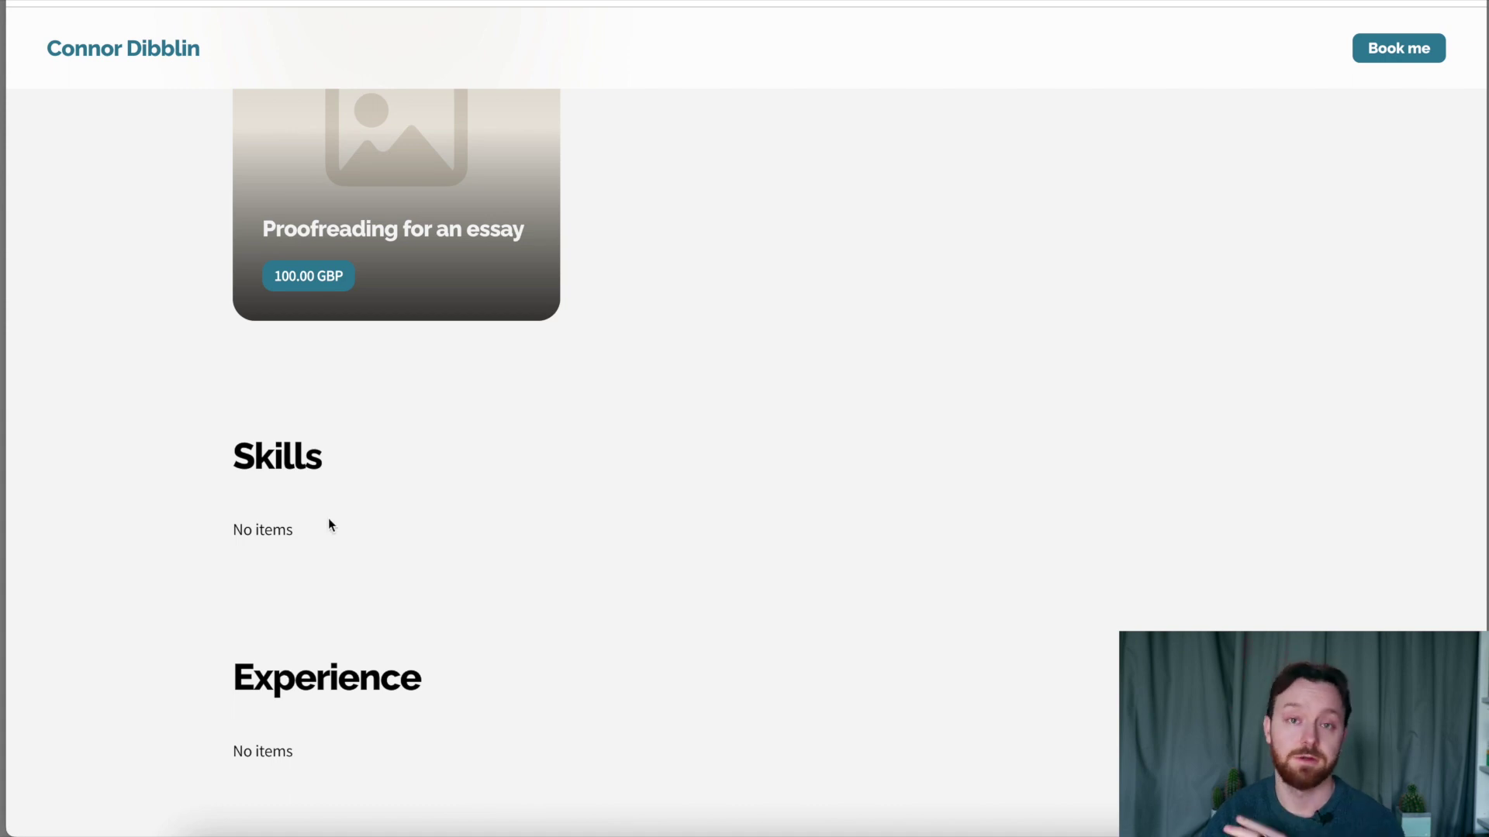
scroll(399, 481, up, 3)
mouse_move(318, 471)
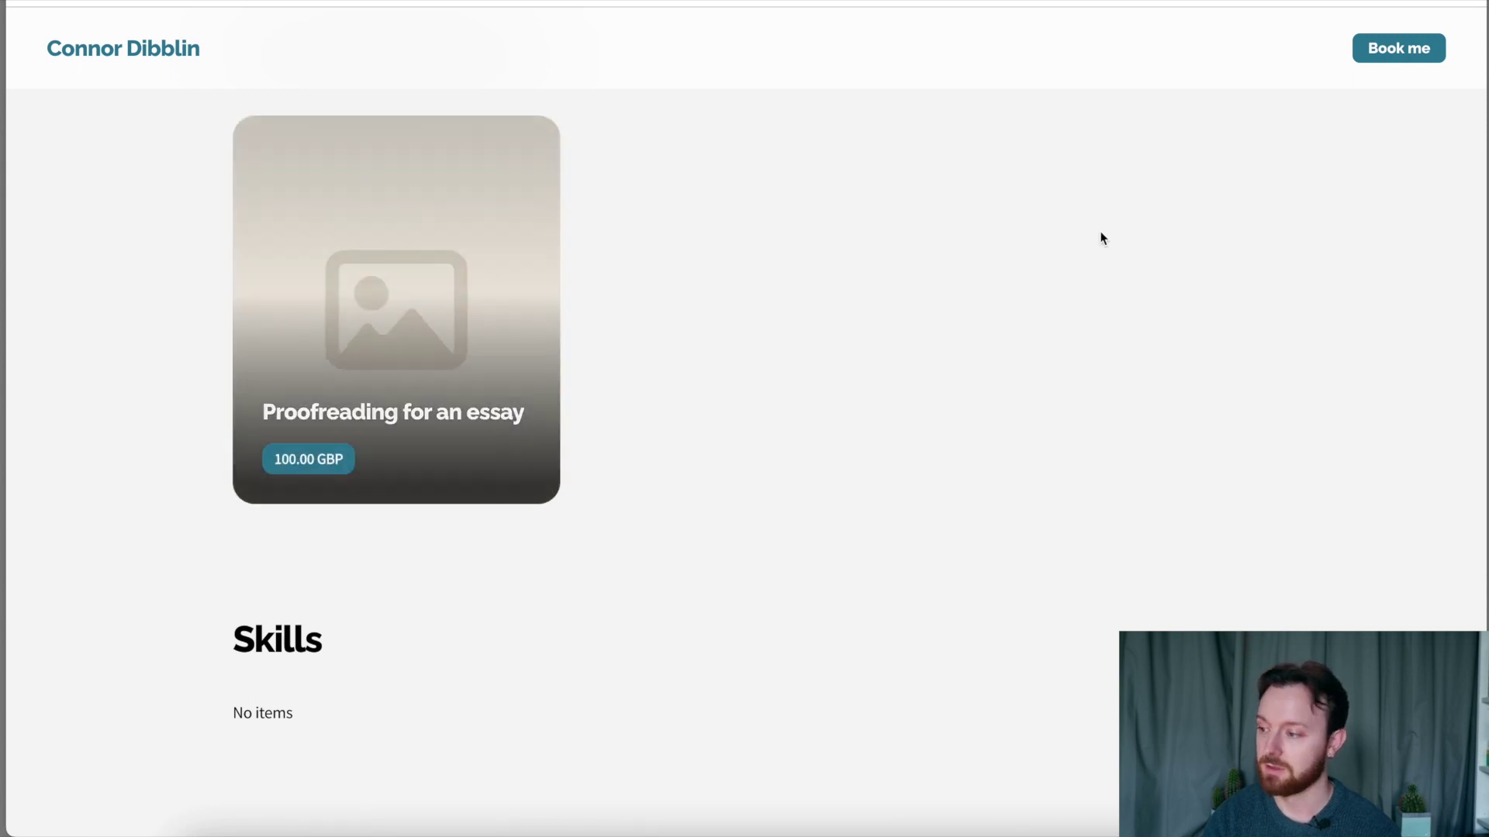
key(super+r)
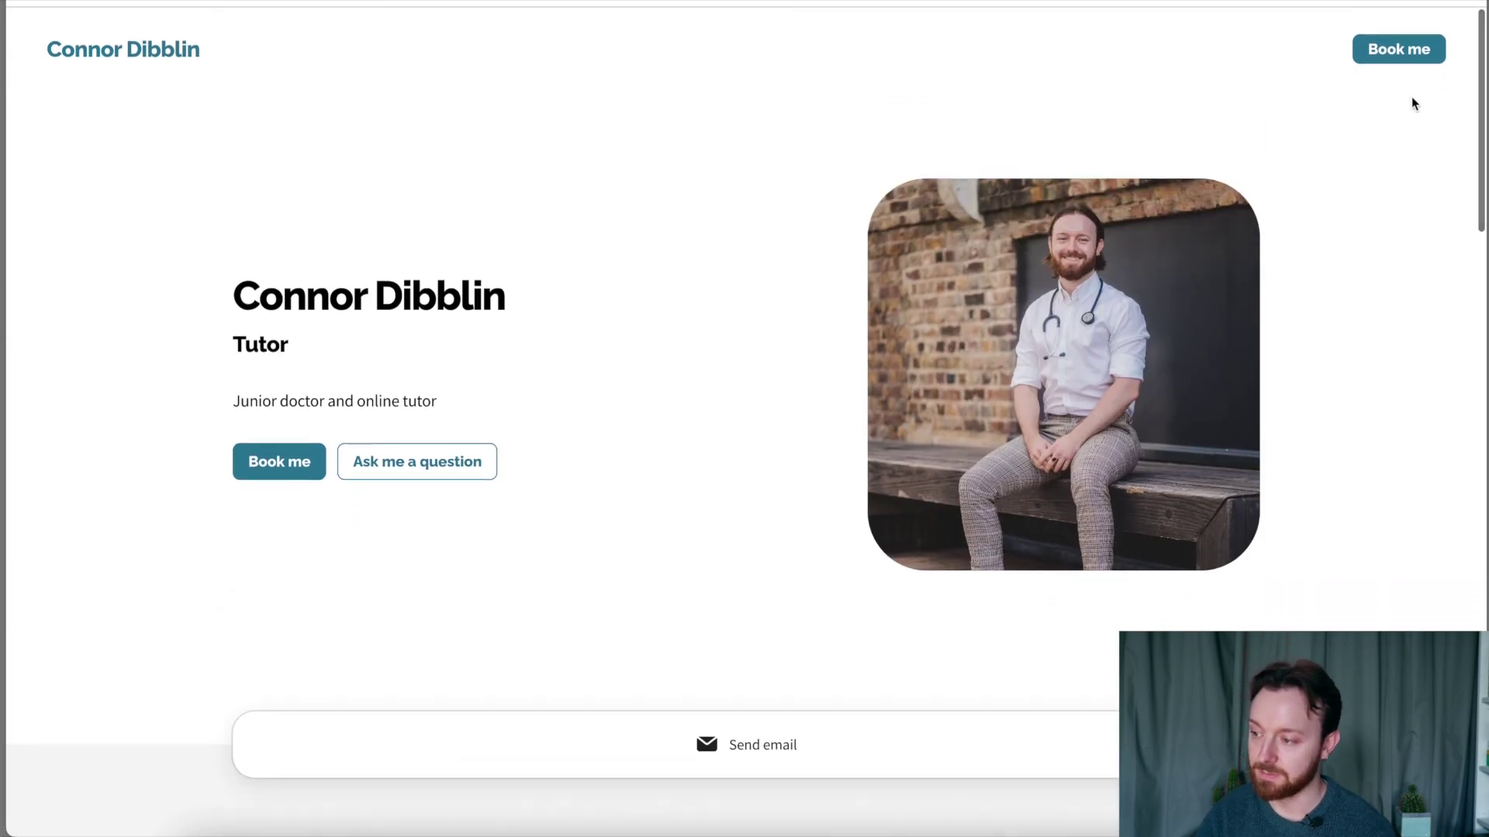
- Open the New student call booking page and browse slots for 8, 9 and 16 February
click(262, 470)
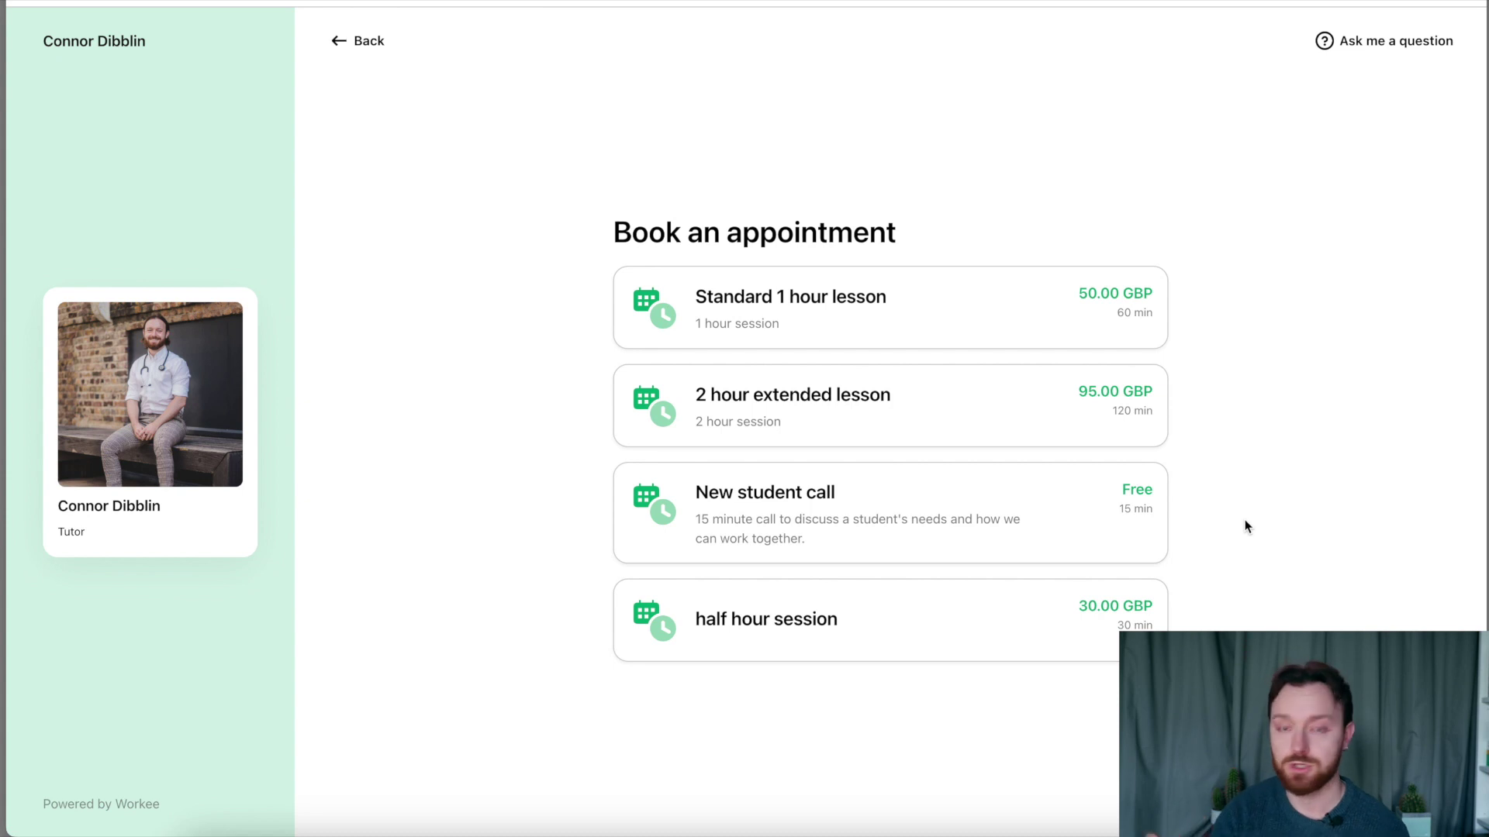
click(1077, 502)
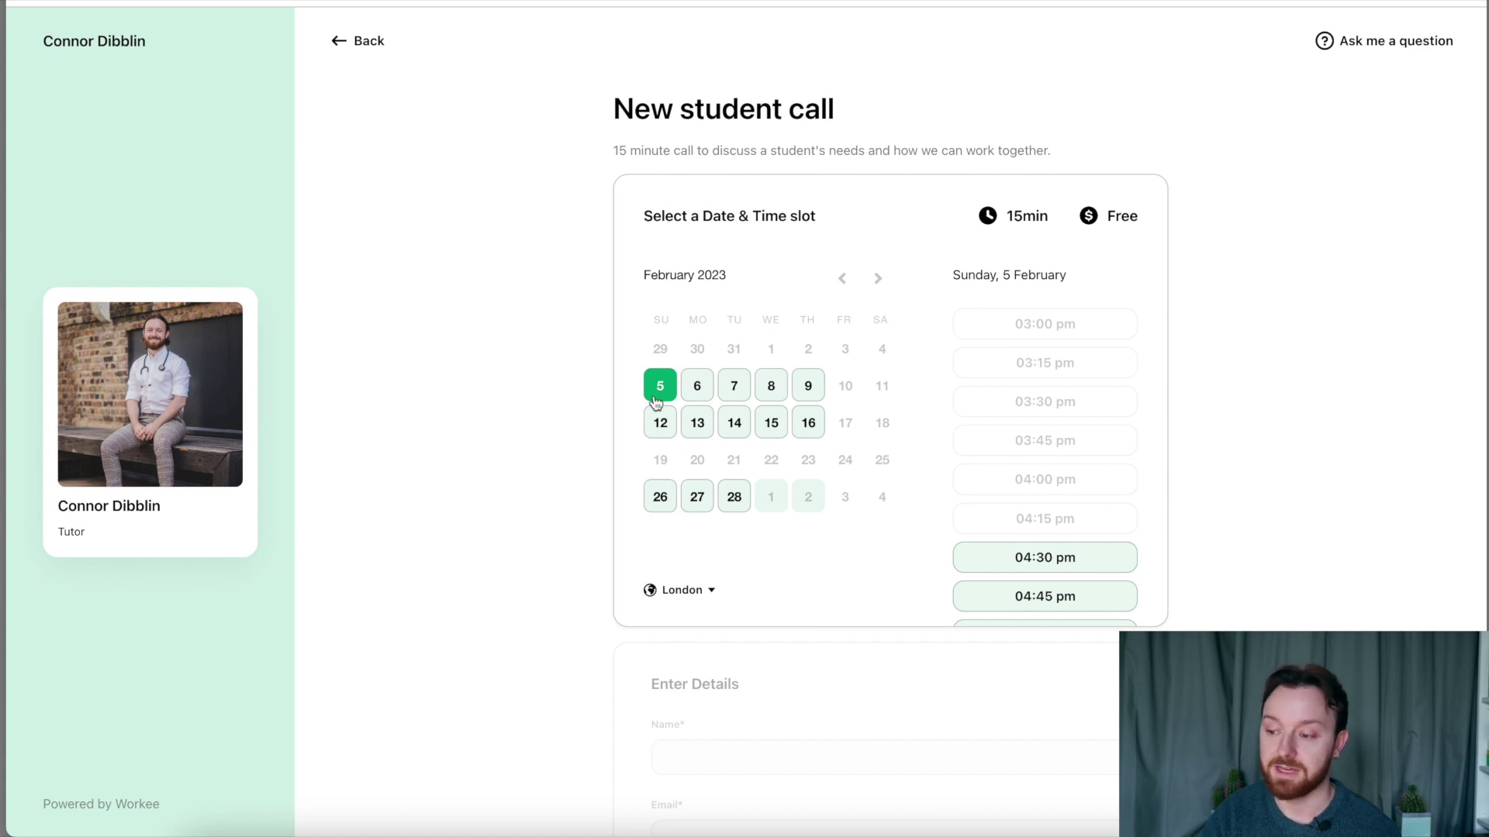
click(770, 386)
click(807, 387)
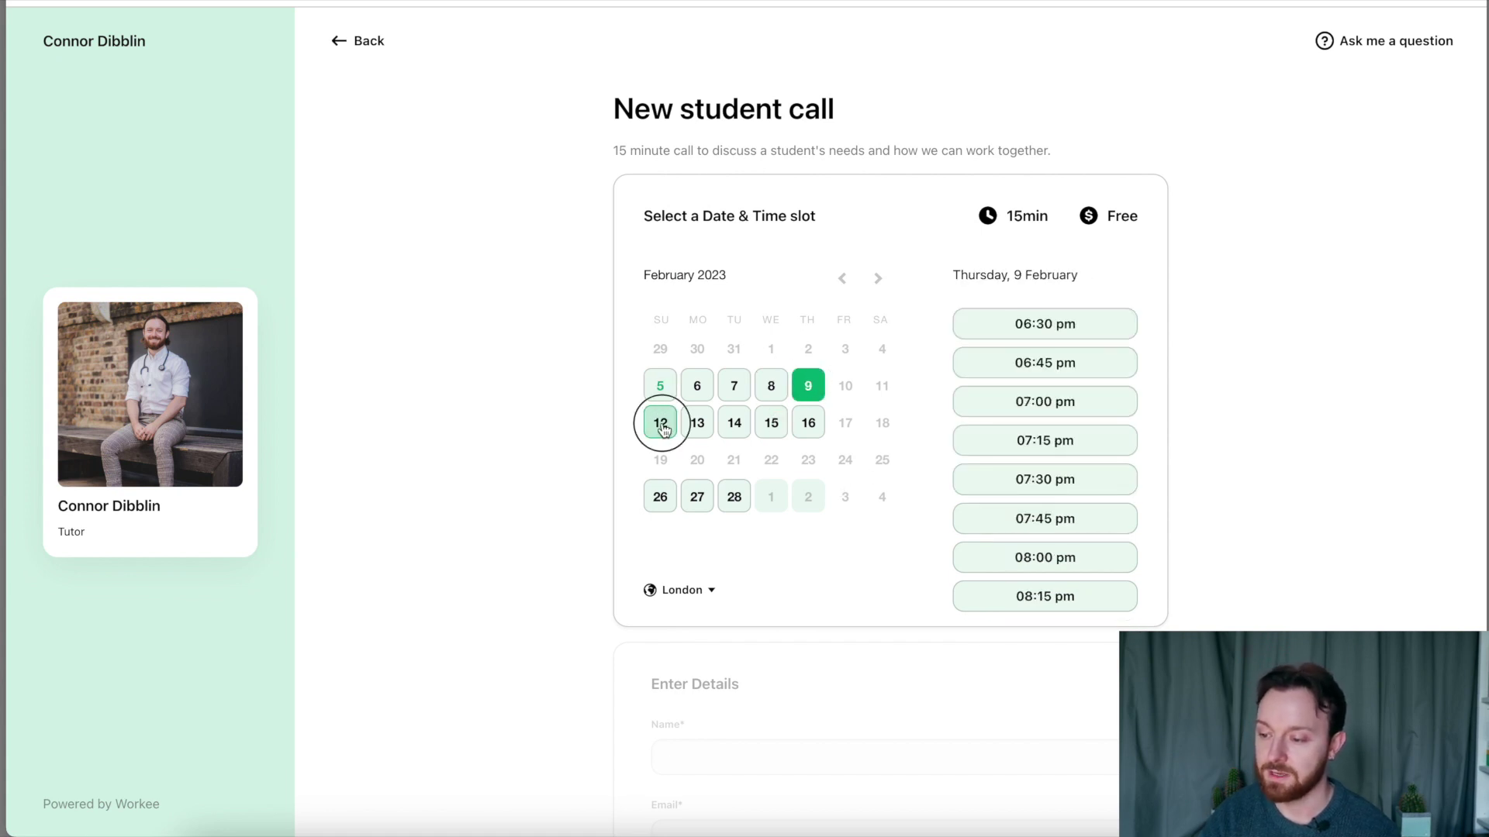
click(807, 423)
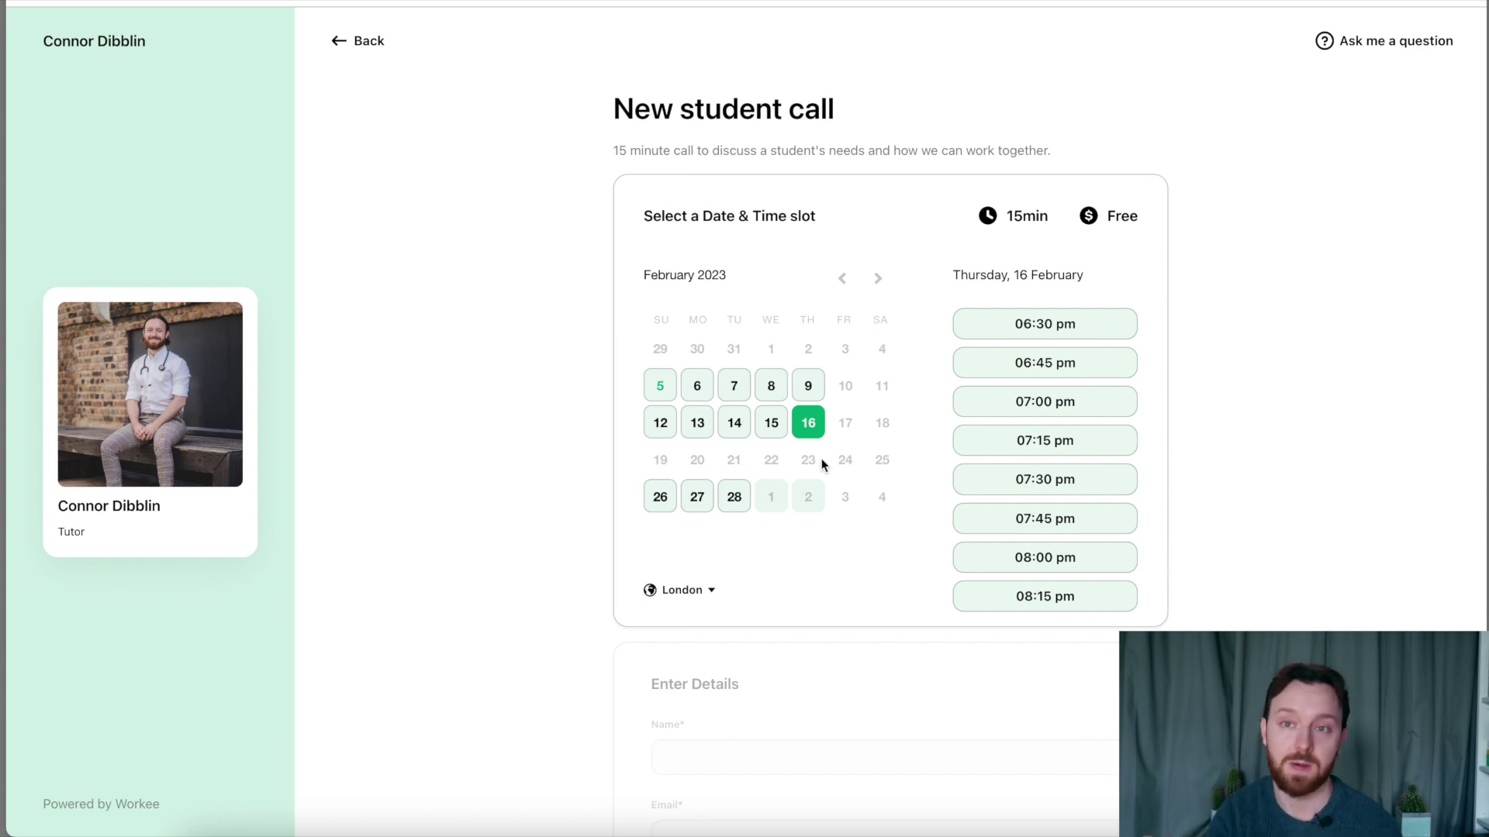
click(773, 388)
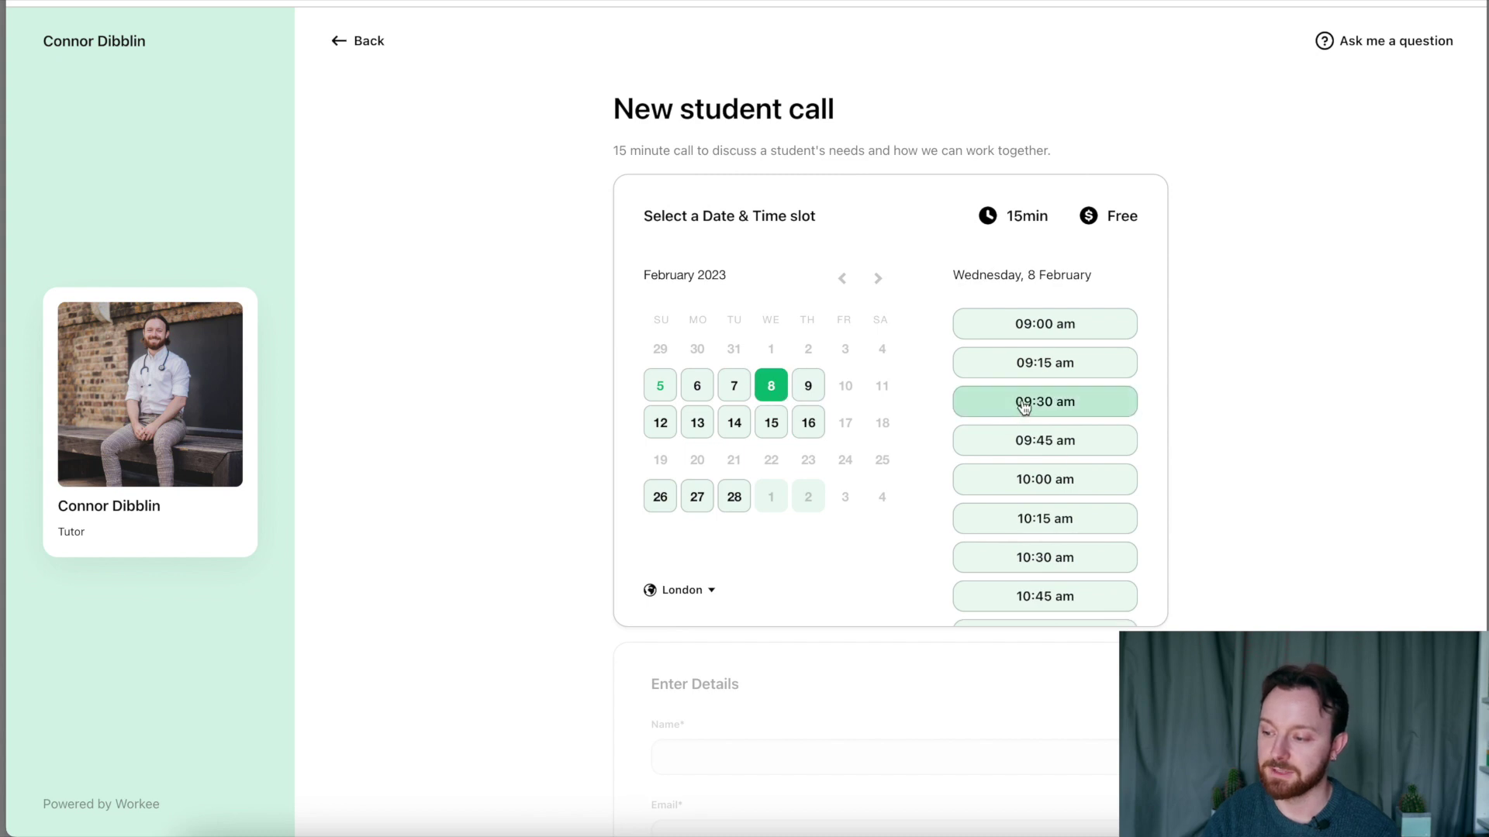
- Check 15 February, then book Sunday 12 February at 03:00 pm
scroll(1021, 399, down, 3)
scroll(1022, 388, up, 1)
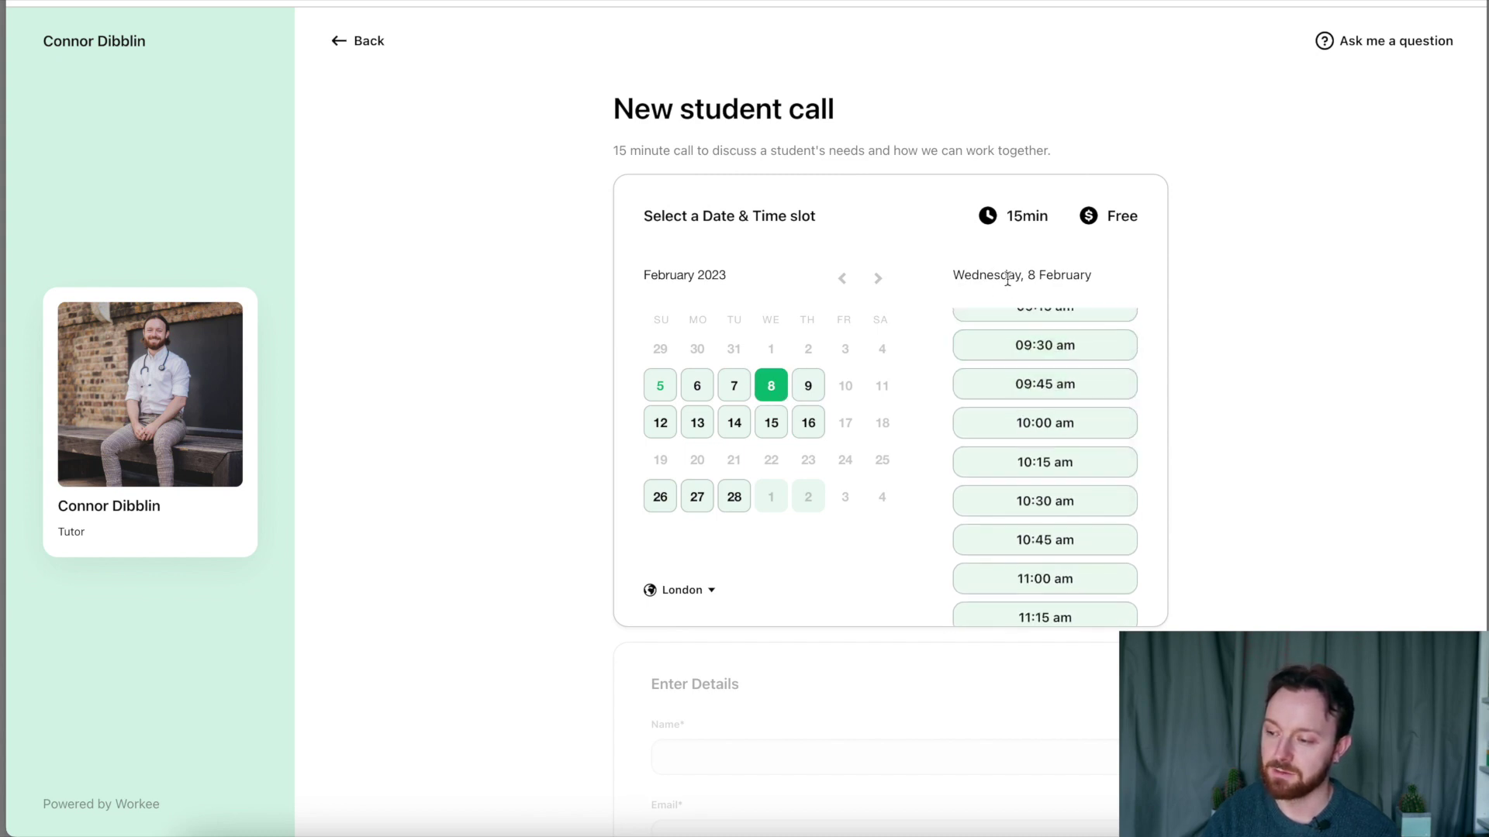
click(770, 433)
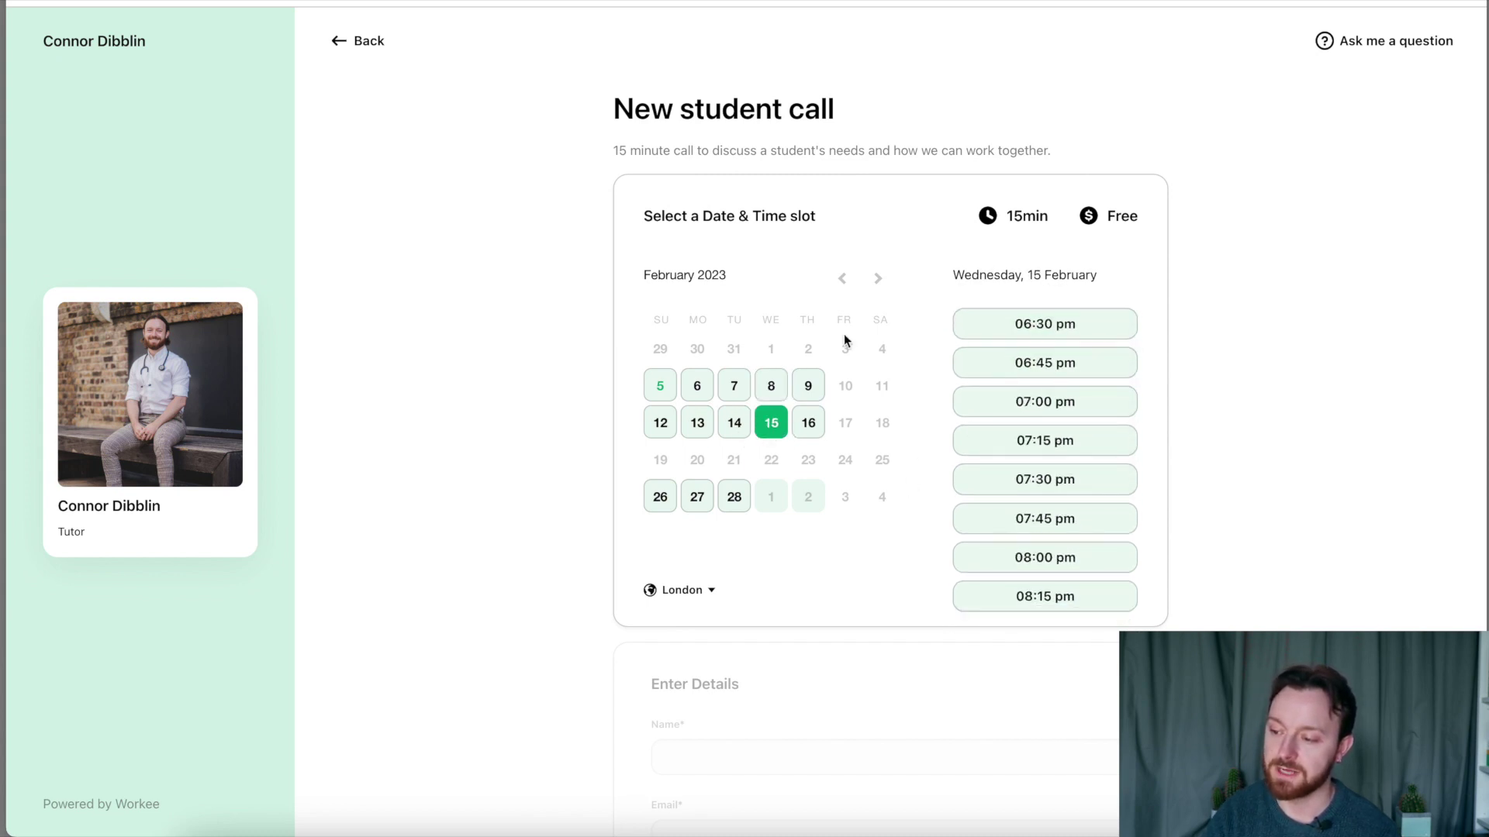
click(771, 388)
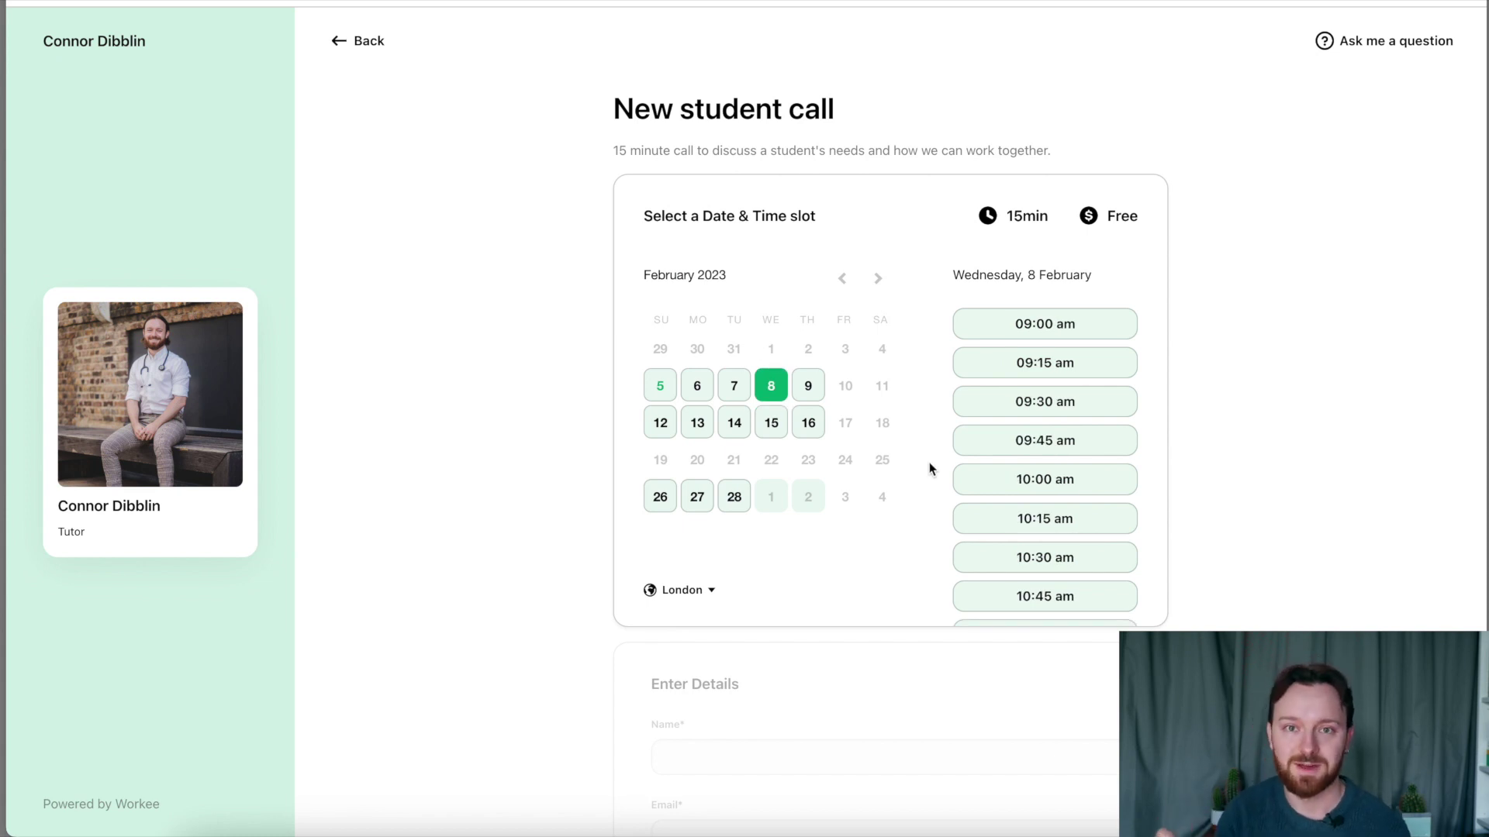
click(672, 424)
click(1035, 328)
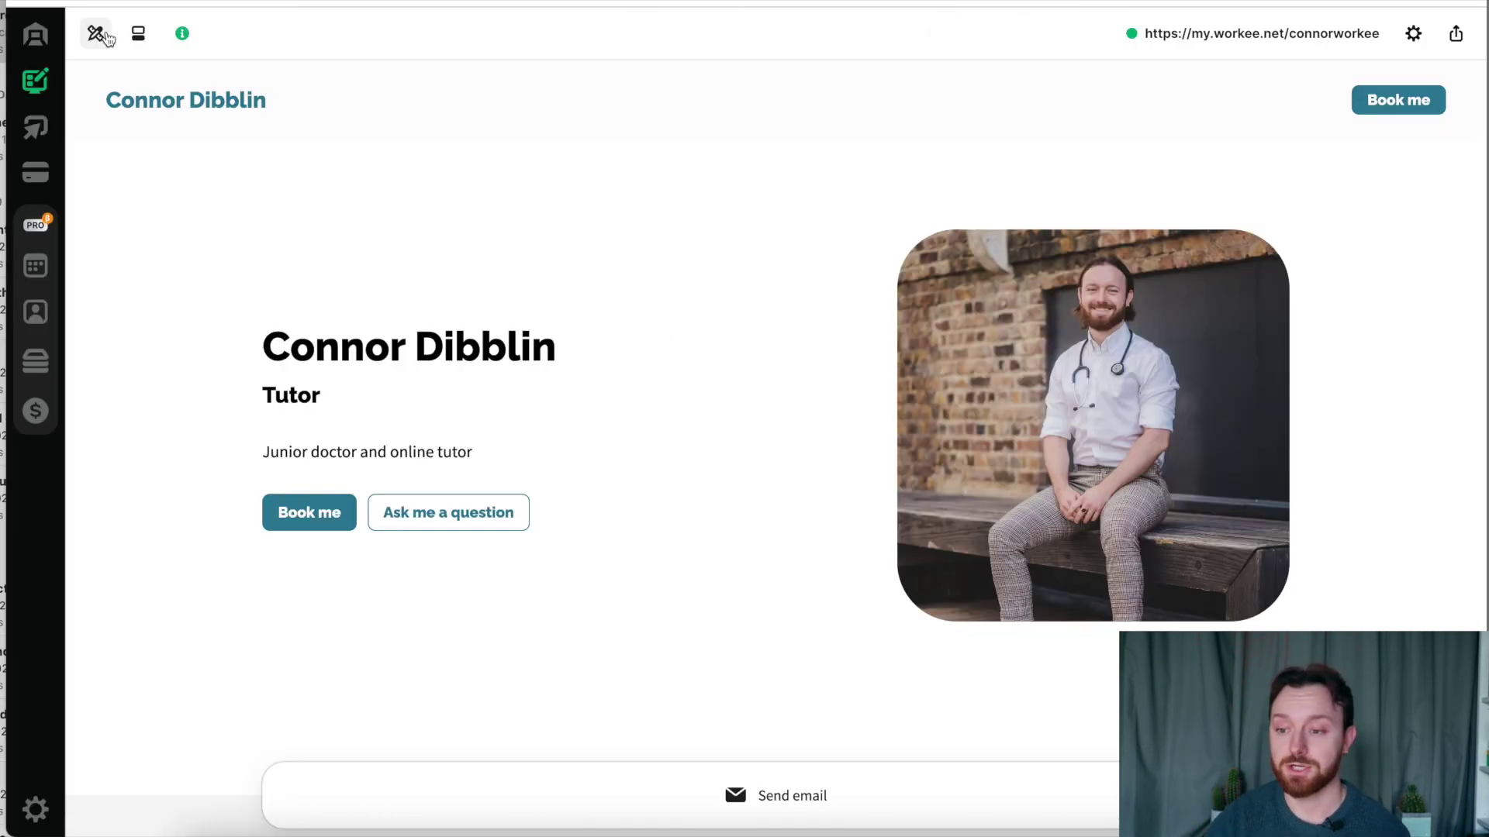
- Apply the Minimal Basic template and scroll through the resulting page
click(96, 34)
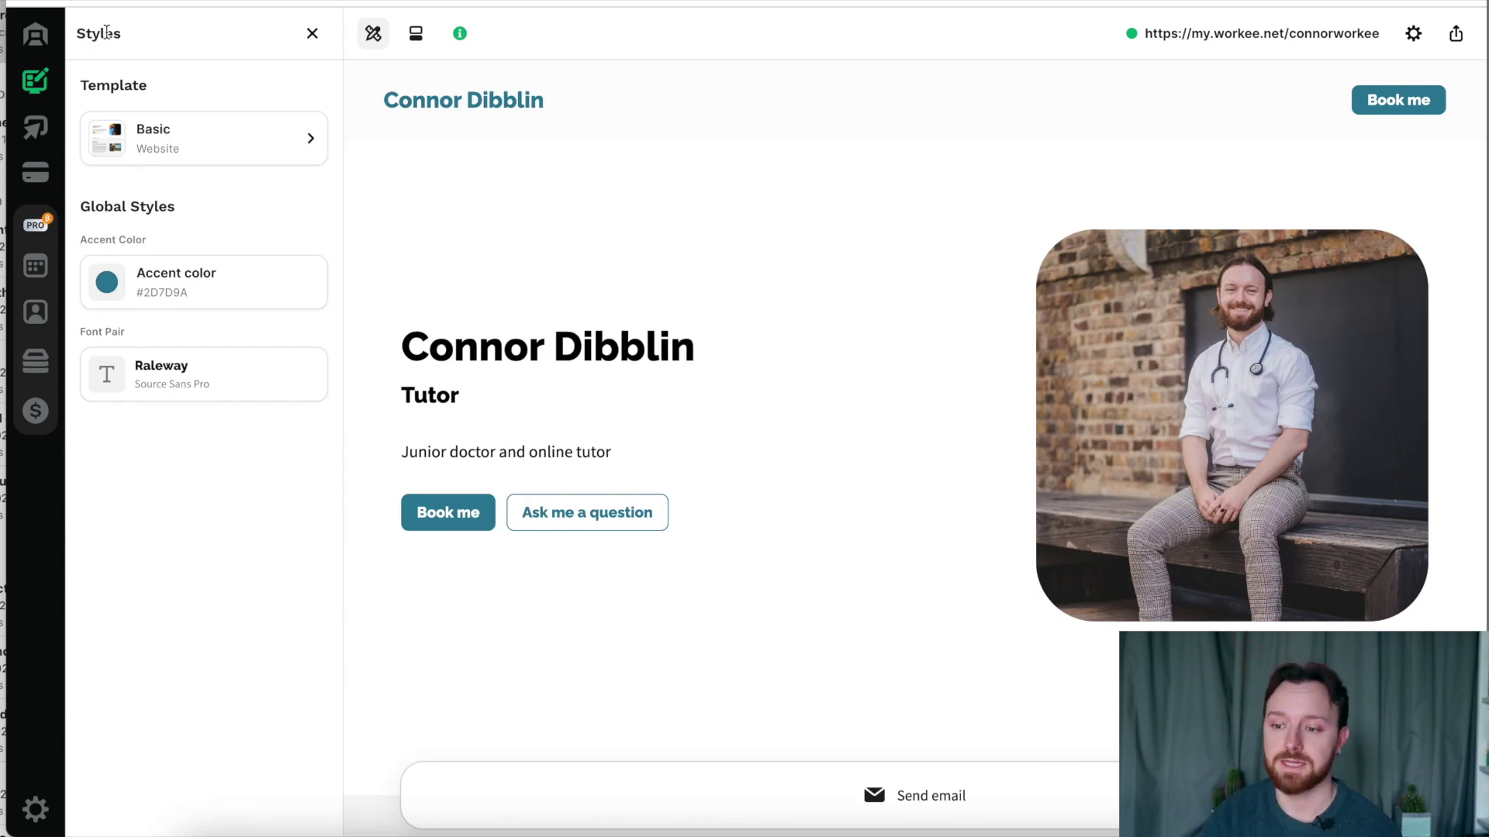
click(190, 132)
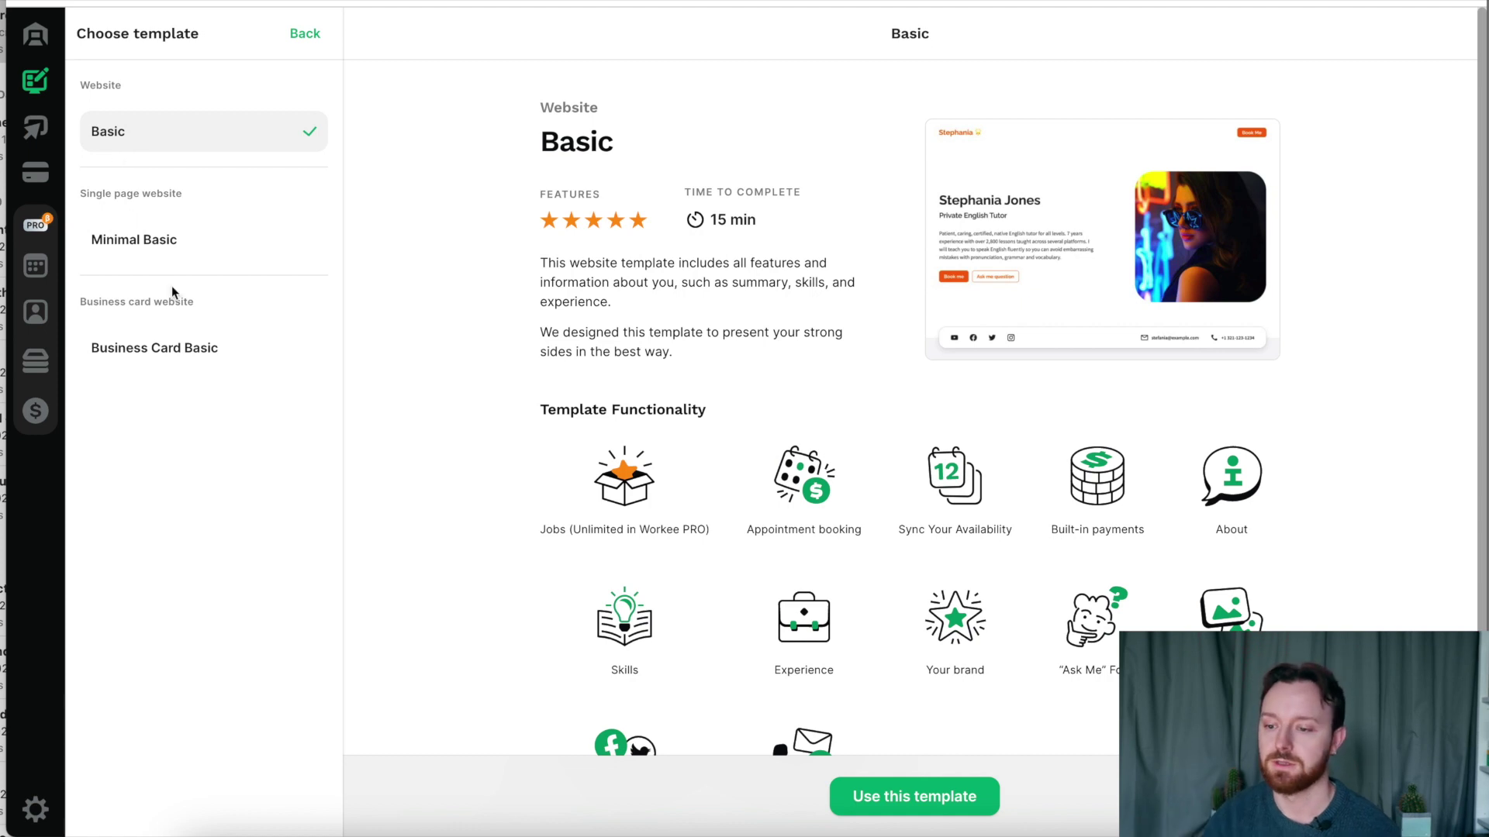
click(165, 244)
click(872, 798)
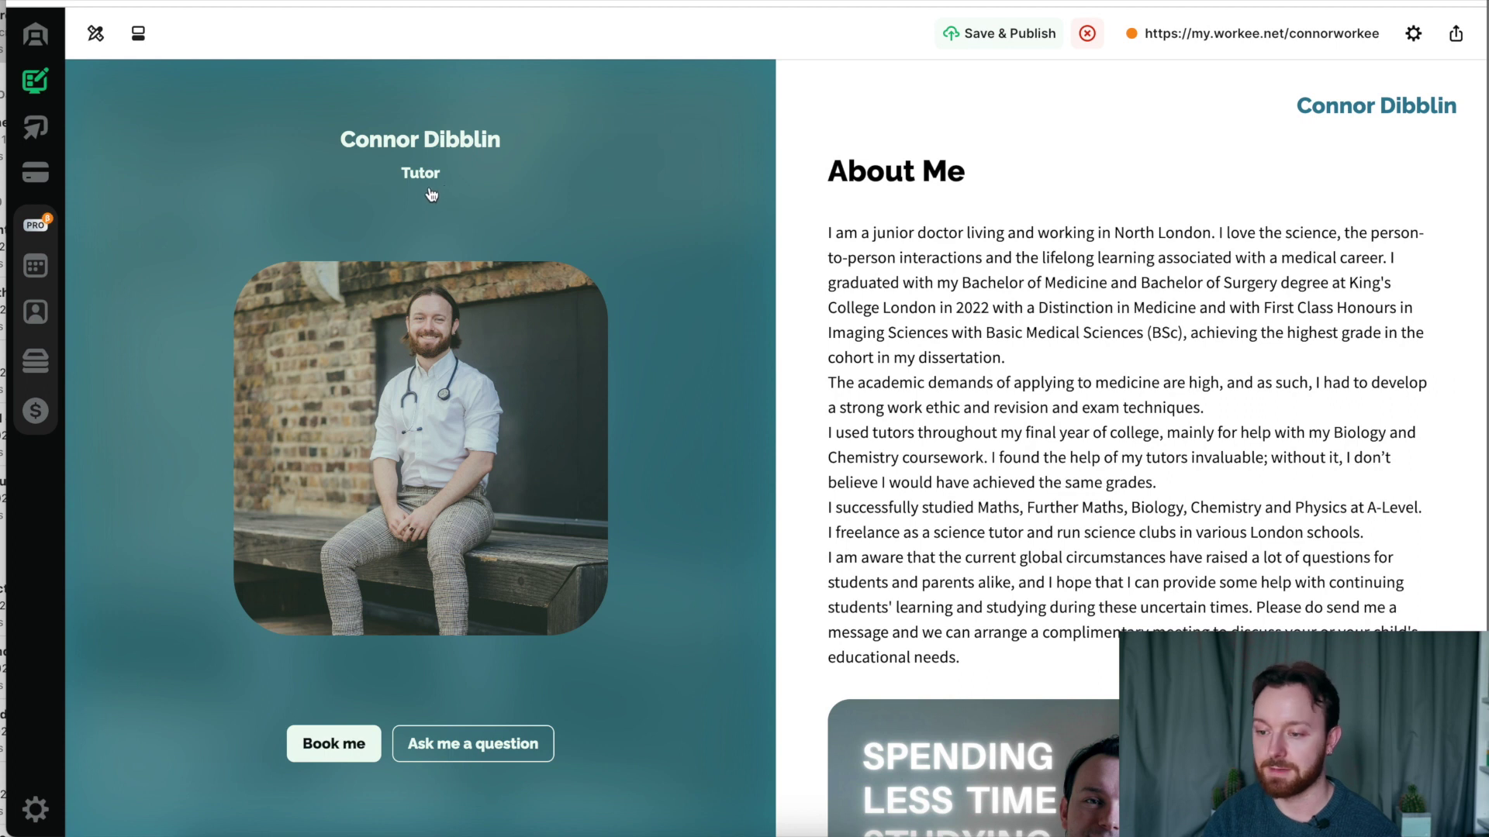
scroll(1031, 399, down, 10)
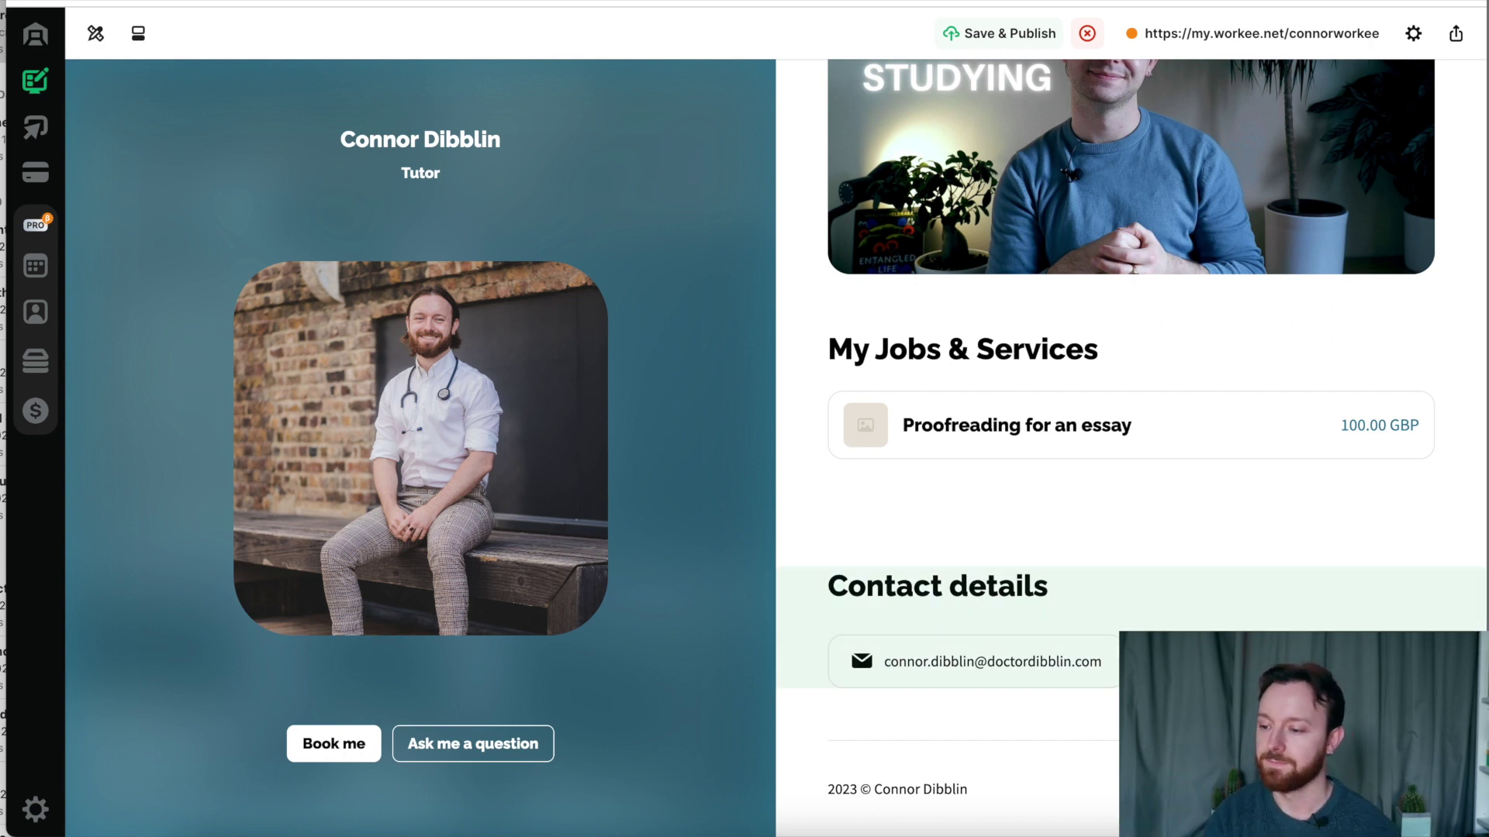
scroll(973, 573, up, 10)
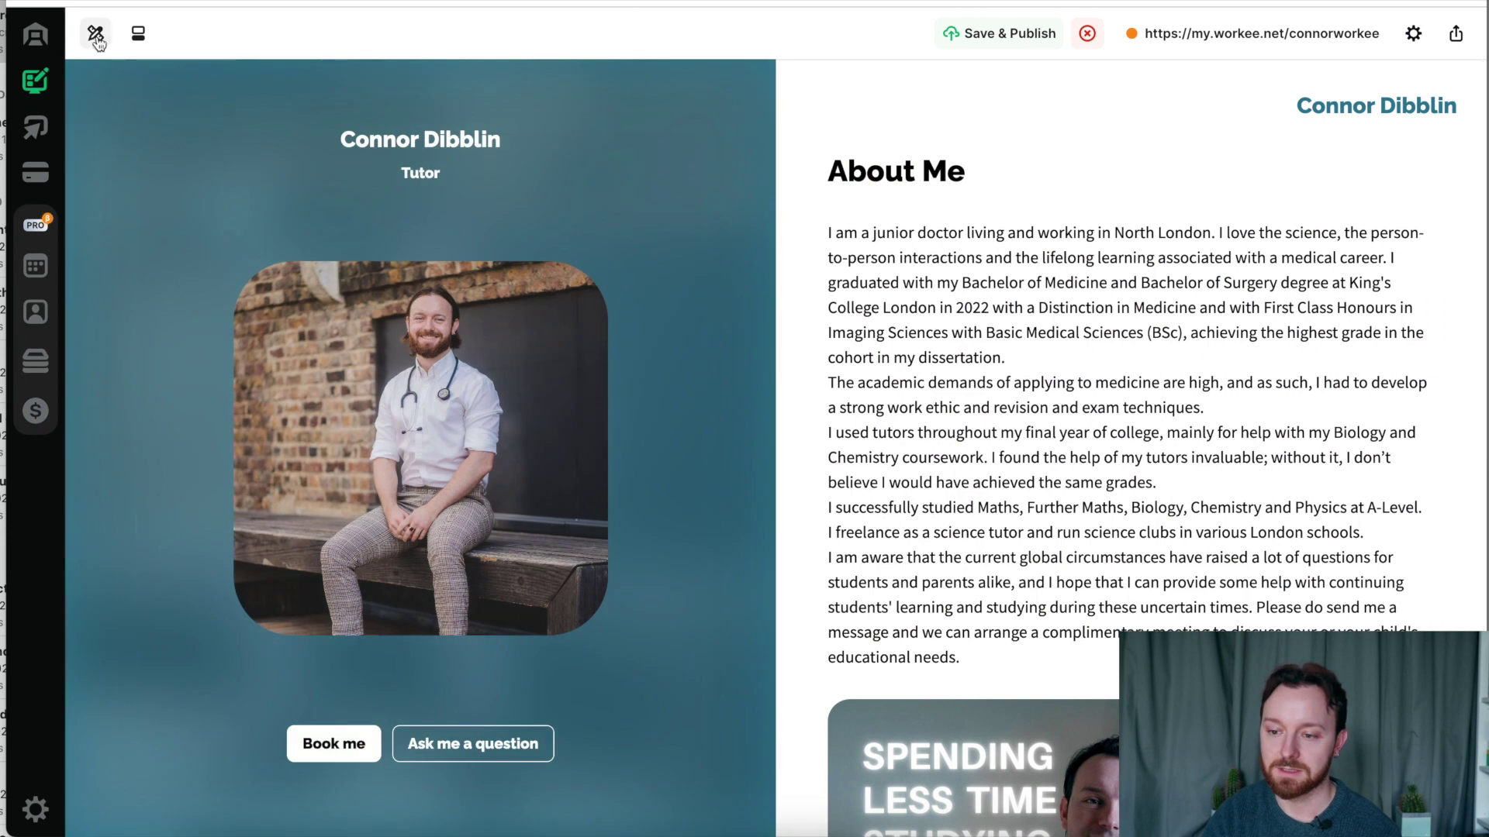
- Set the site's accent colour to magenta #BF0077
click(95, 33)
click(139, 286)
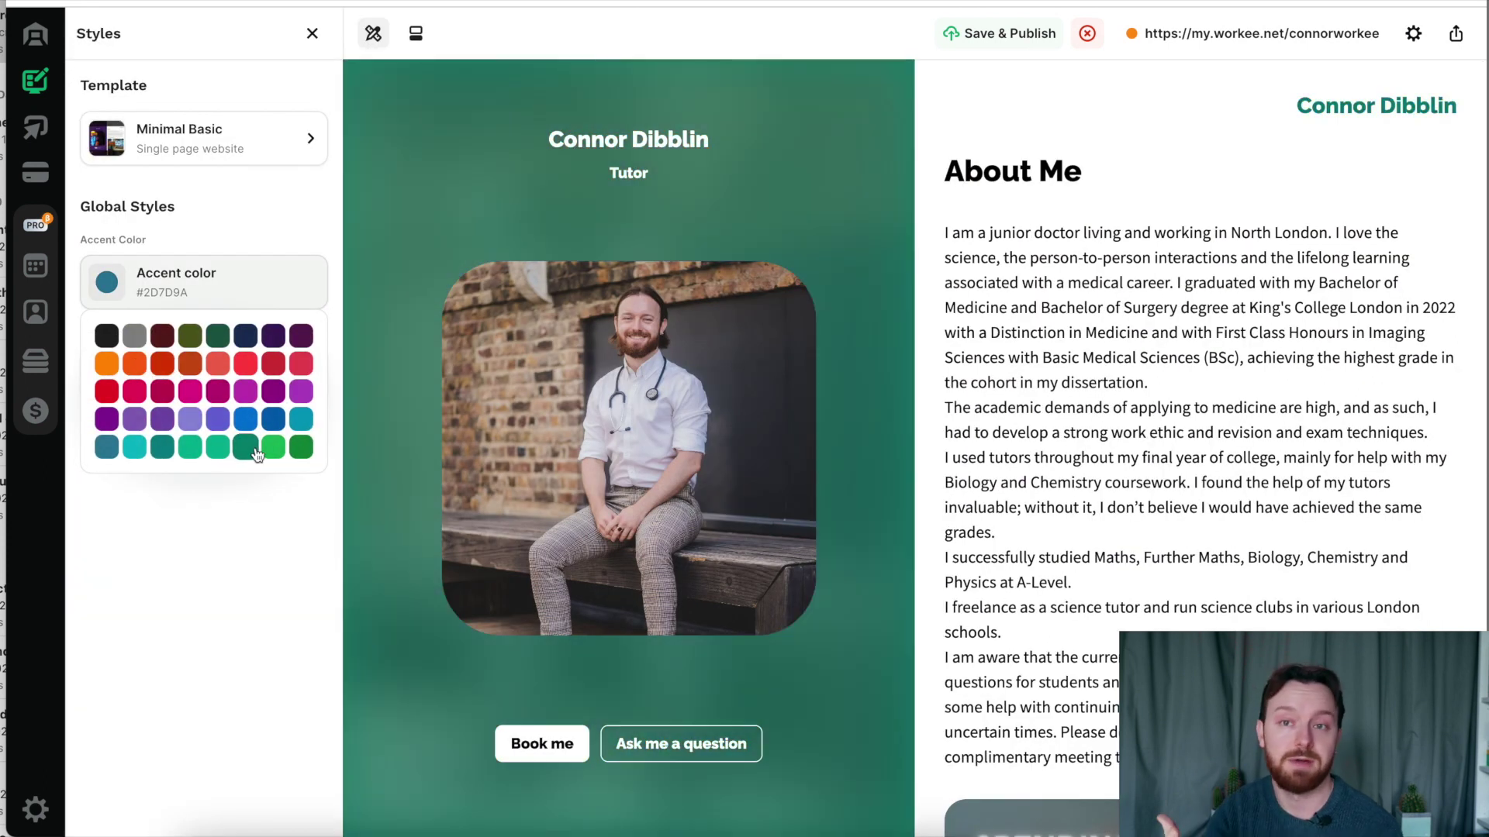
click(218, 392)
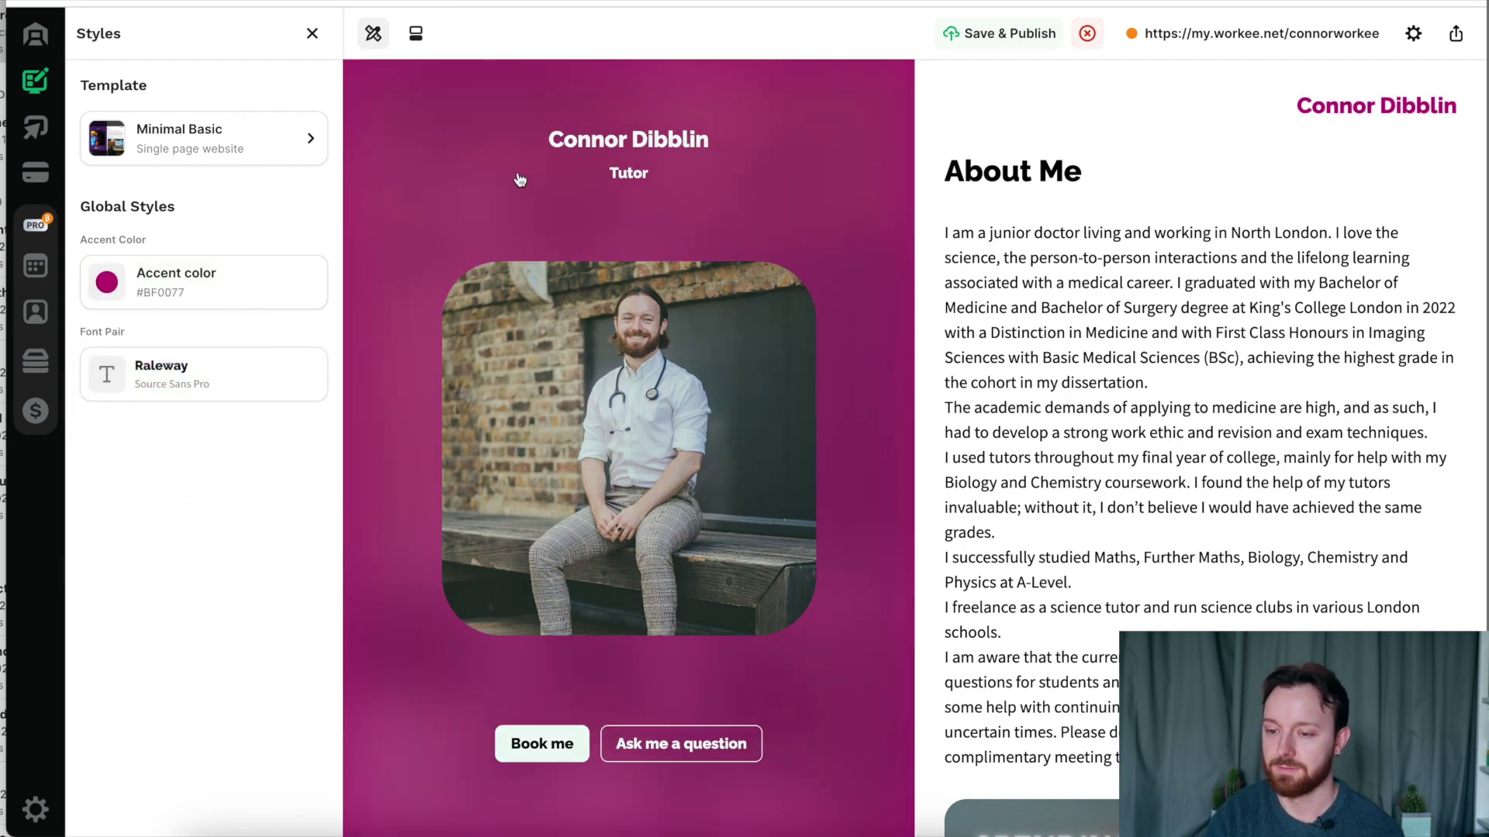
- Switch the site to the Business Card Basic template
click(241, 151)
click(200, 366)
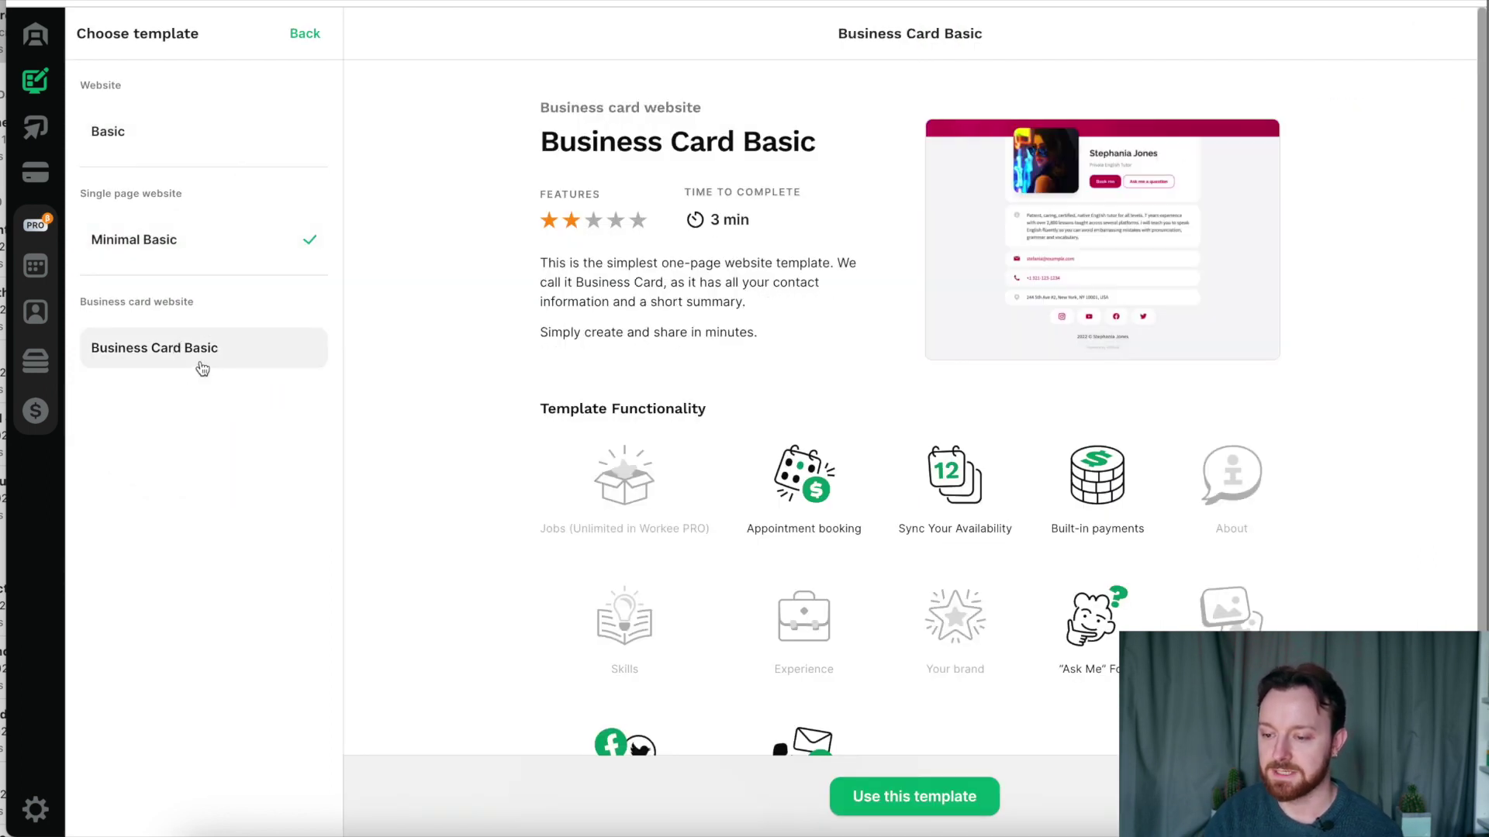
mouse_move(984, 607)
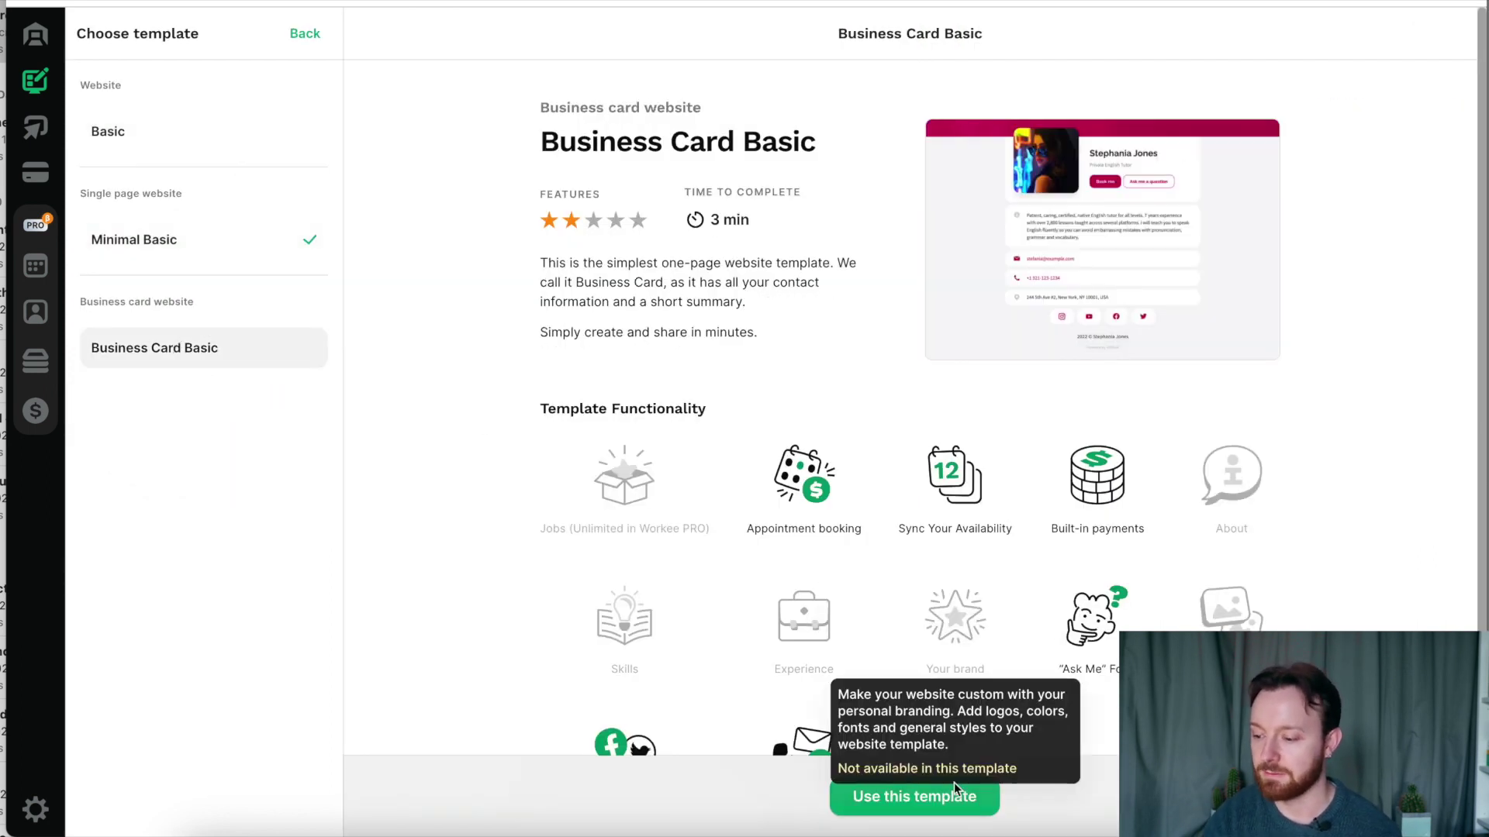
click(913, 807)
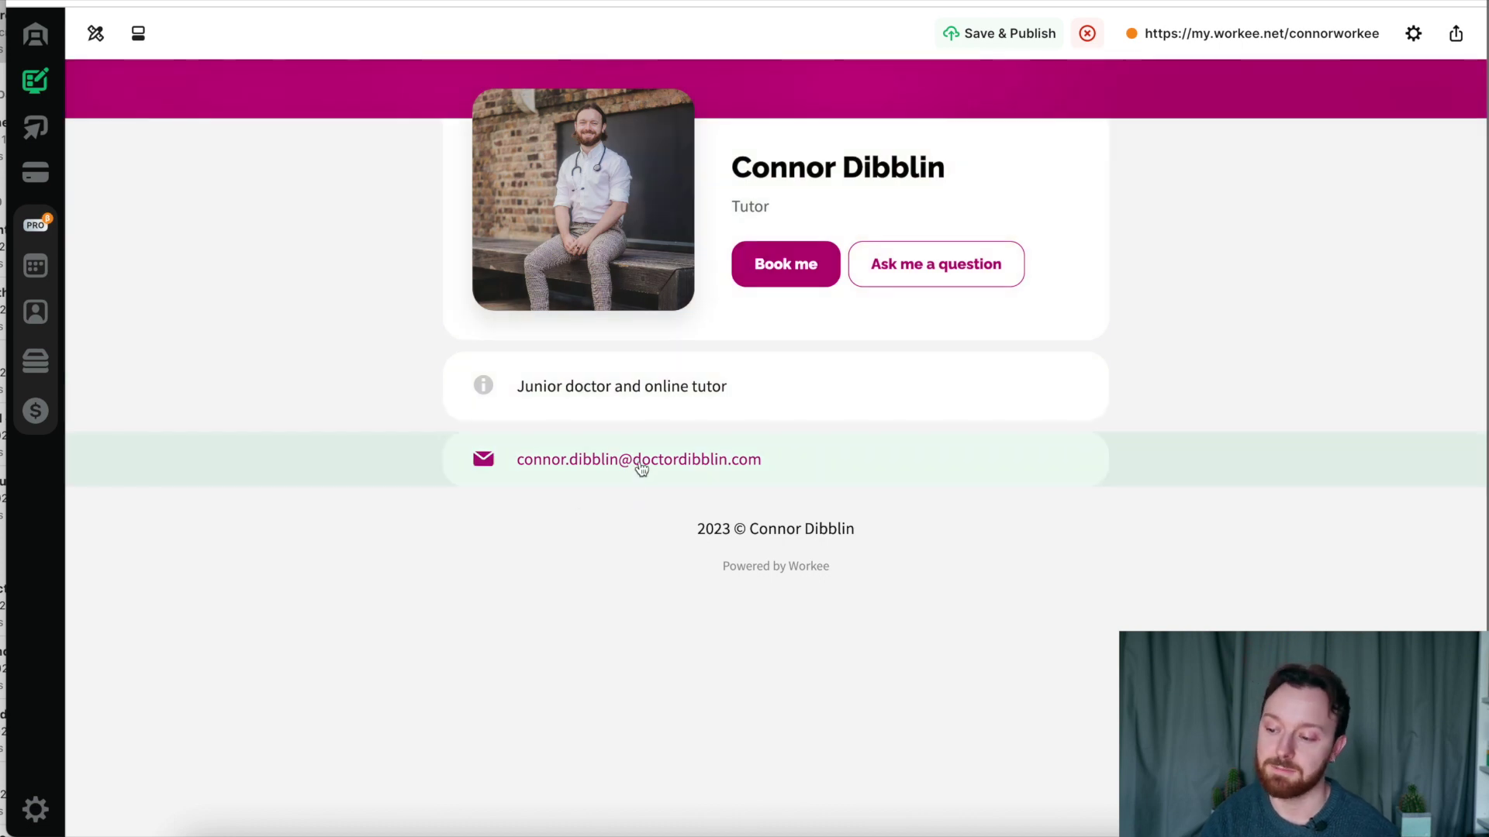
click(96, 33)
- Switch the site back to the Basic template and scroll through the page
click(190, 148)
click(241, 130)
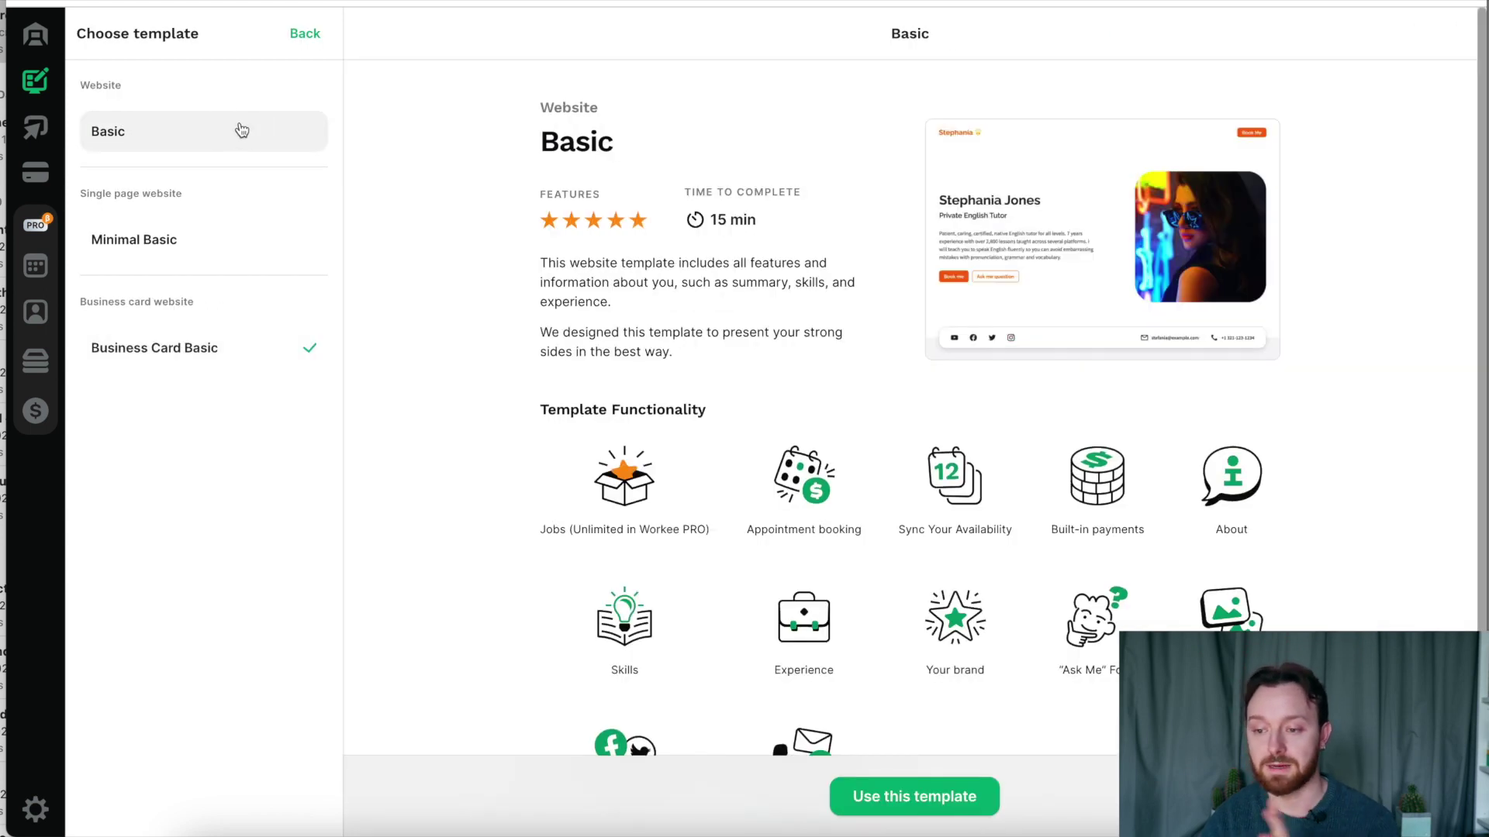
click(868, 797)
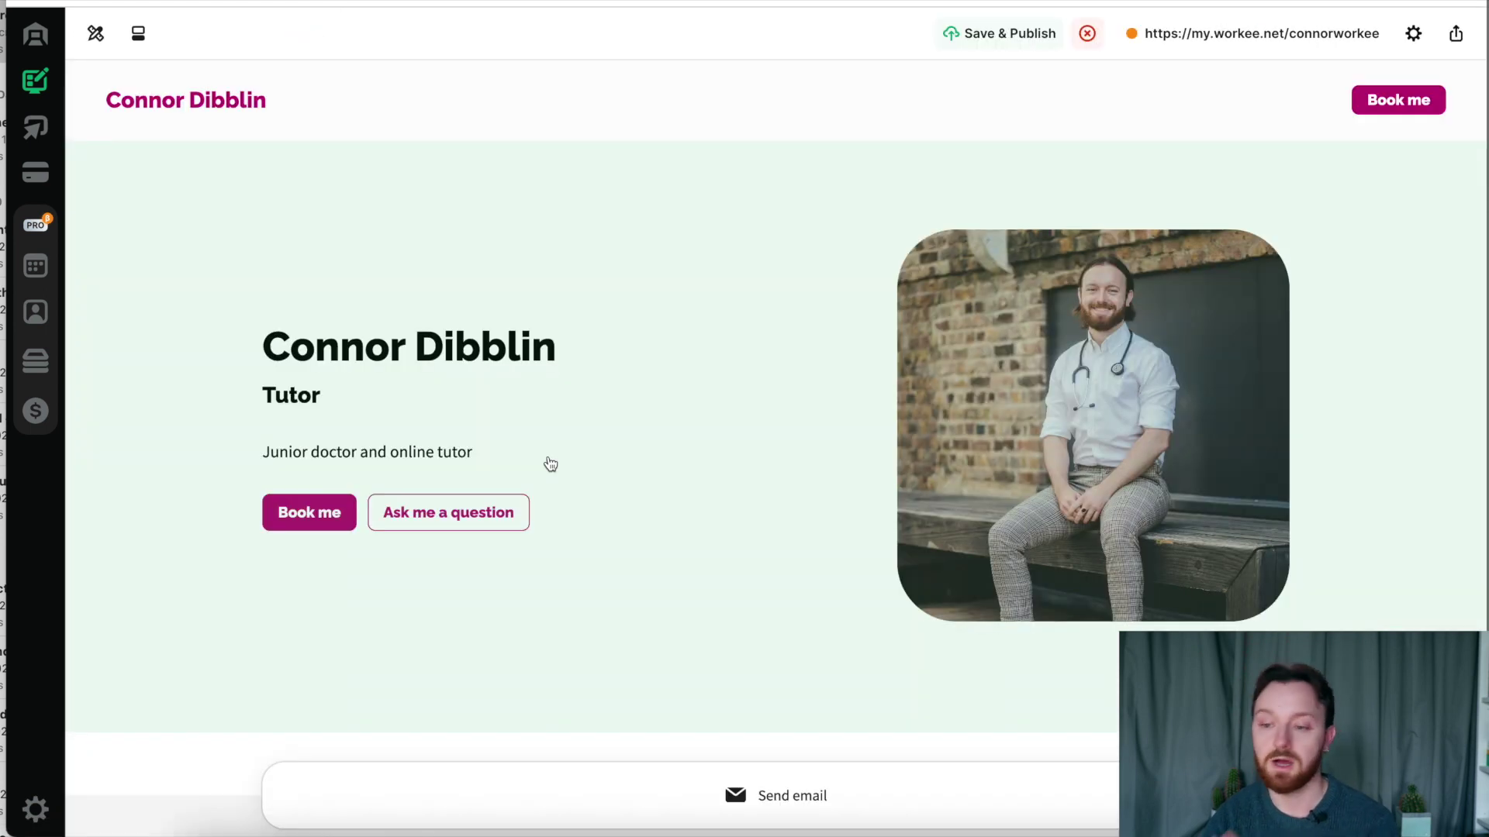
scroll(549, 463, down, 10)
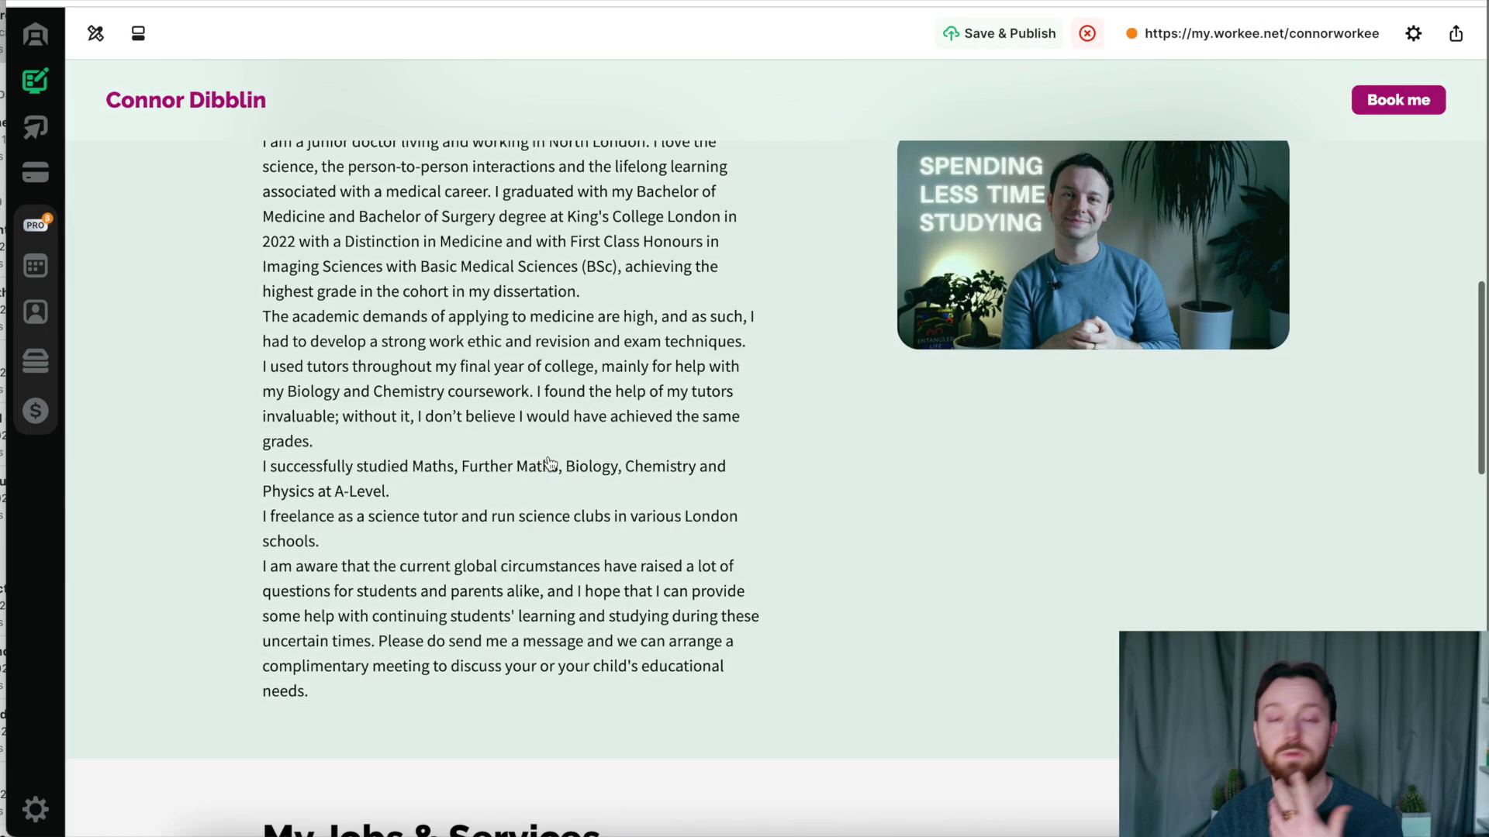
scroll(550, 464, down, 15)
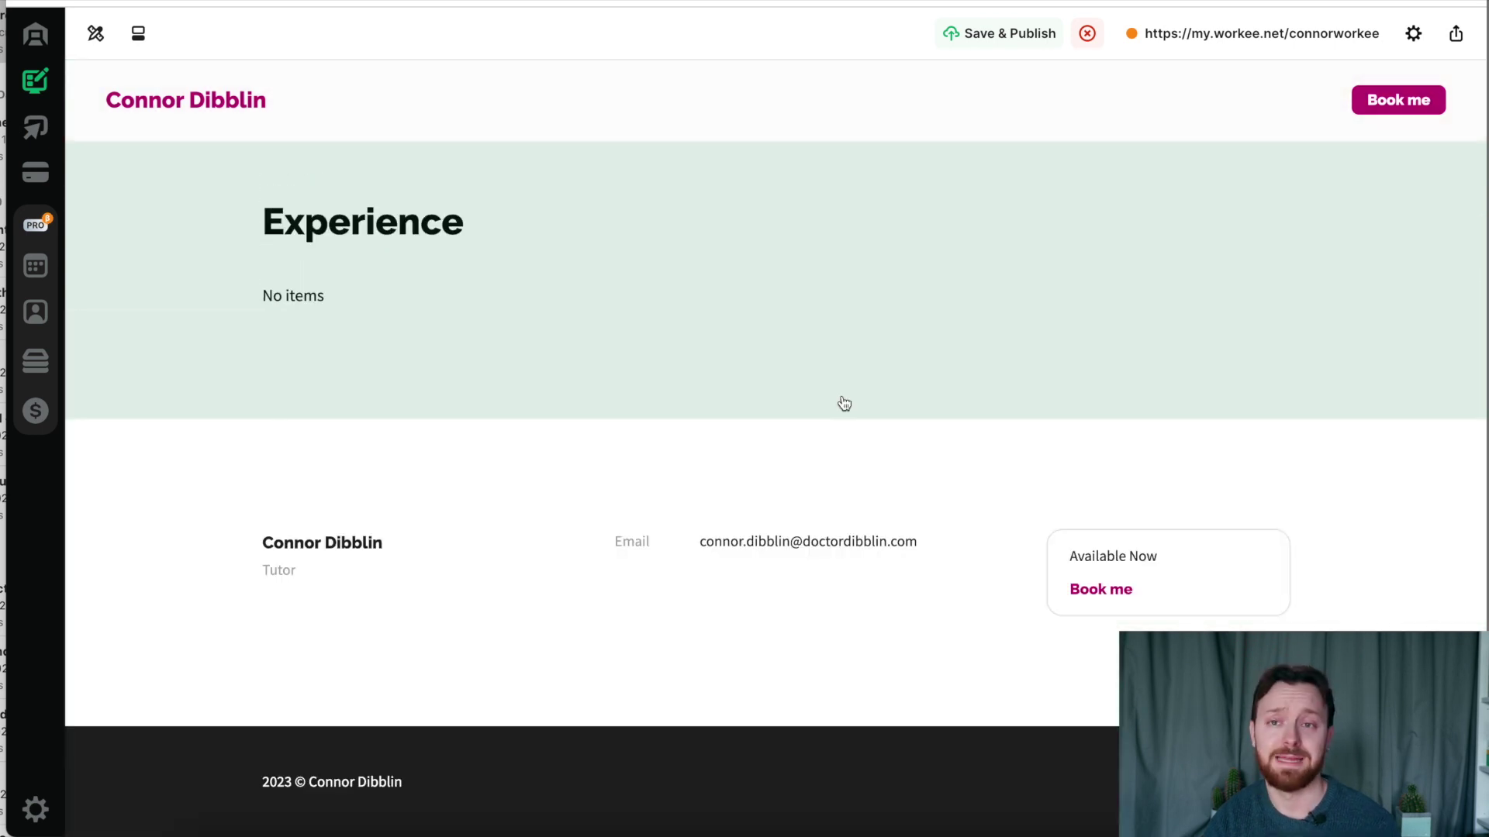